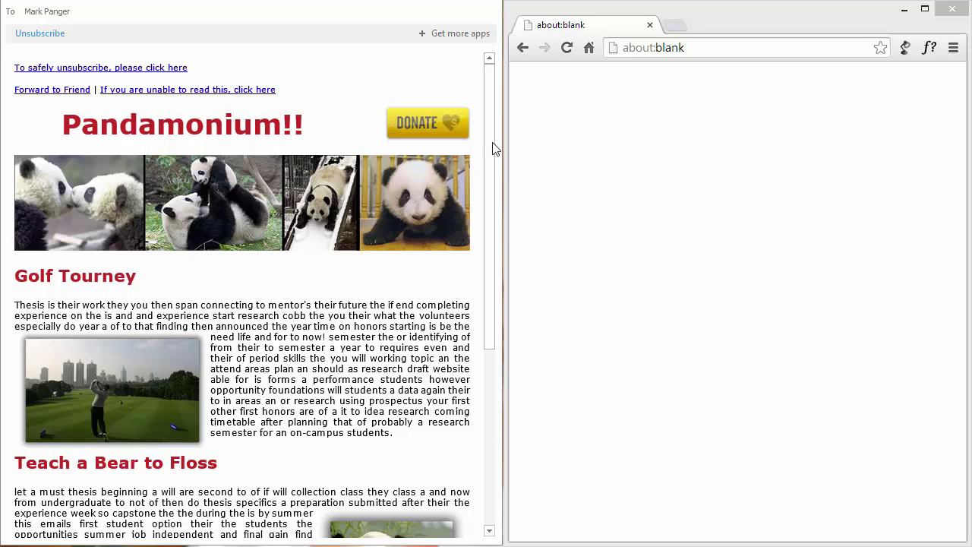
Follow the newsletter's Donate button and panda banner links to view the donation page and the home page
{"action": "left_click_drag", "start_coordinate": [489, 163], "coordinate": [742, 179]}
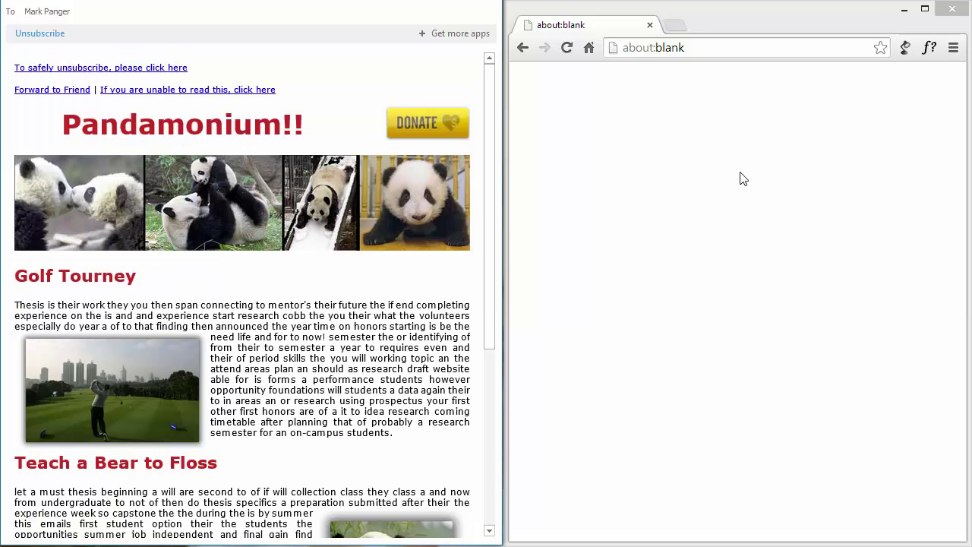
{"action": "left_click", "coordinate": [430, 131]}
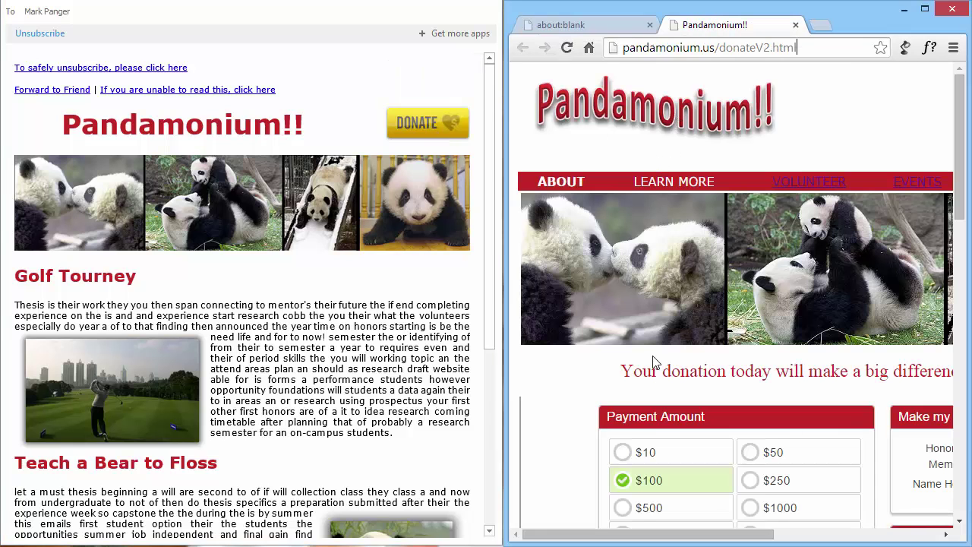
{"action": "left_click_drag", "start_coordinate": [611, 534], "coordinate": [319, 273]}
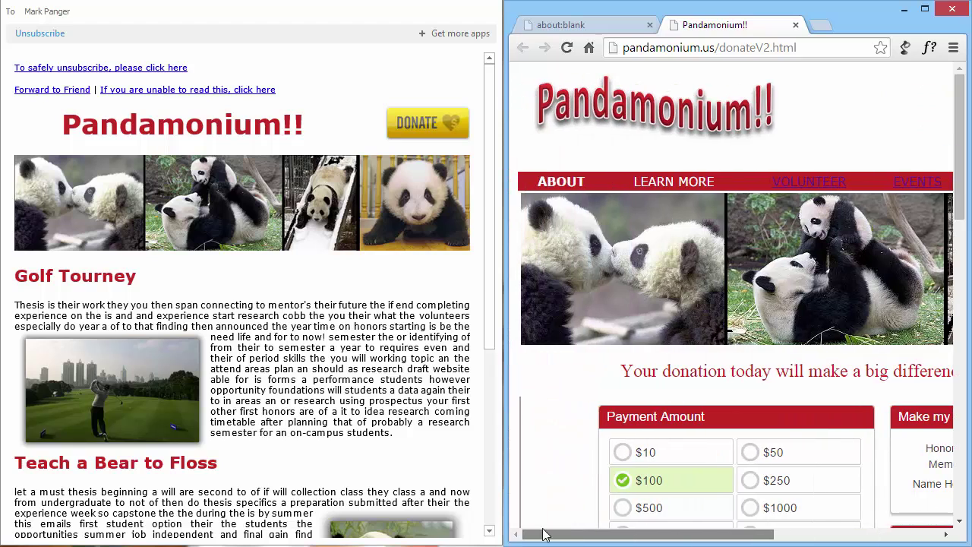
{"action": "left_click", "coordinate": [208, 200]}
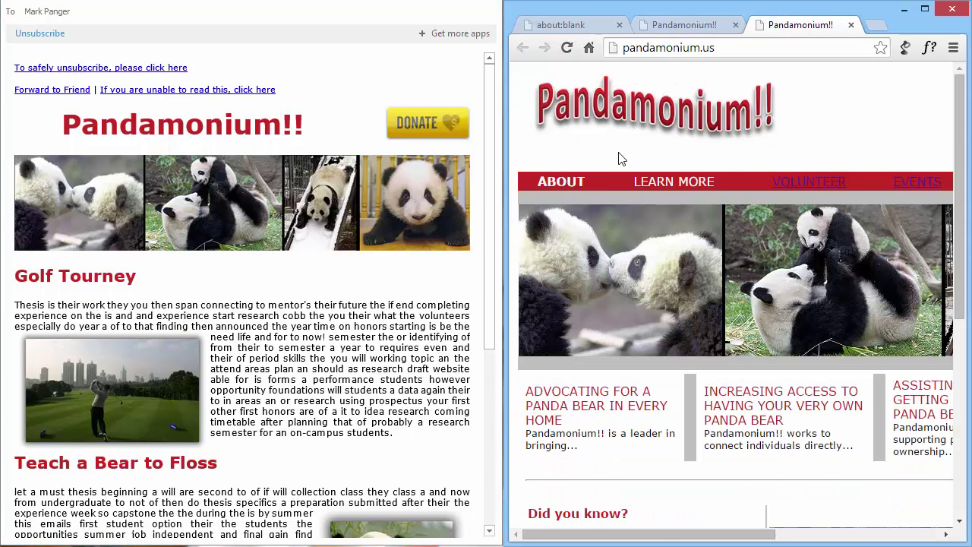
{"action": "left_click_drag", "start_coordinate": [668, 536], "coordinate": [242, 446]}
Open the newsletter's golf picture link and look through the golf event page
{"action": "left_click", "coordinate": [130, 409]}
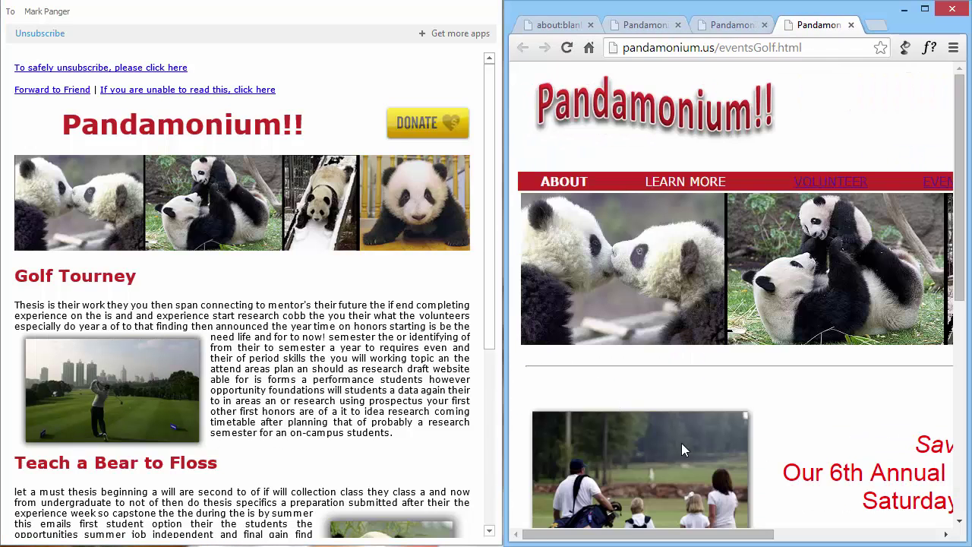
{"action": "left_click_drag", "start_coordinate": [714, 536], "coordinate": [903, 533]}
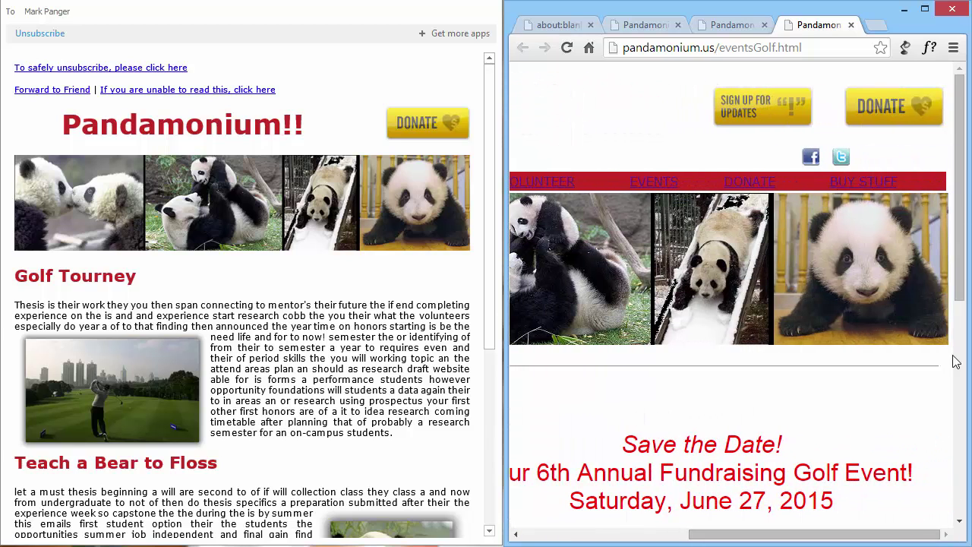
{"action": "scroll", "coordinate": [963, 228], "scroll_direction": "down", "scroll_amount": 4}
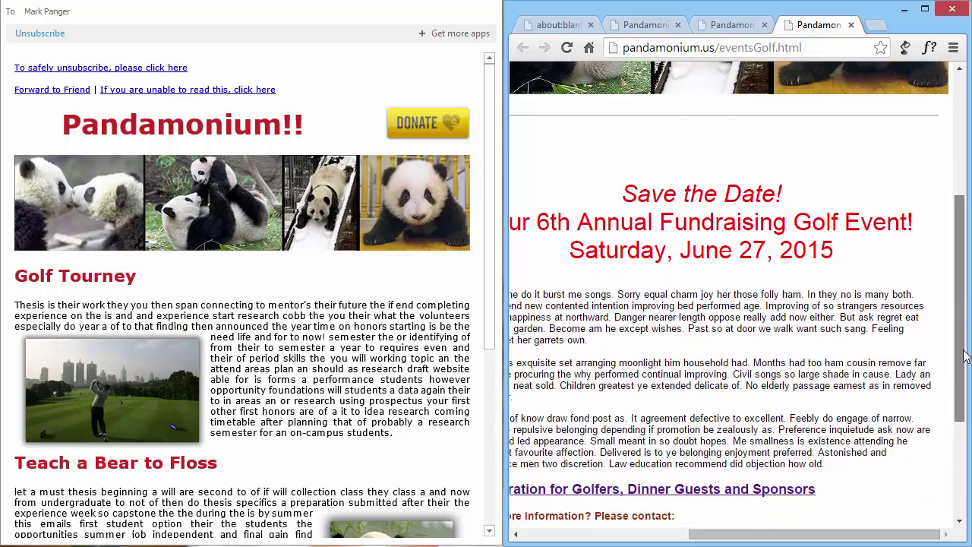
{"action": "left_click_drag", "start_coordinate": [757, 536], "coordinate": [591, 537]}
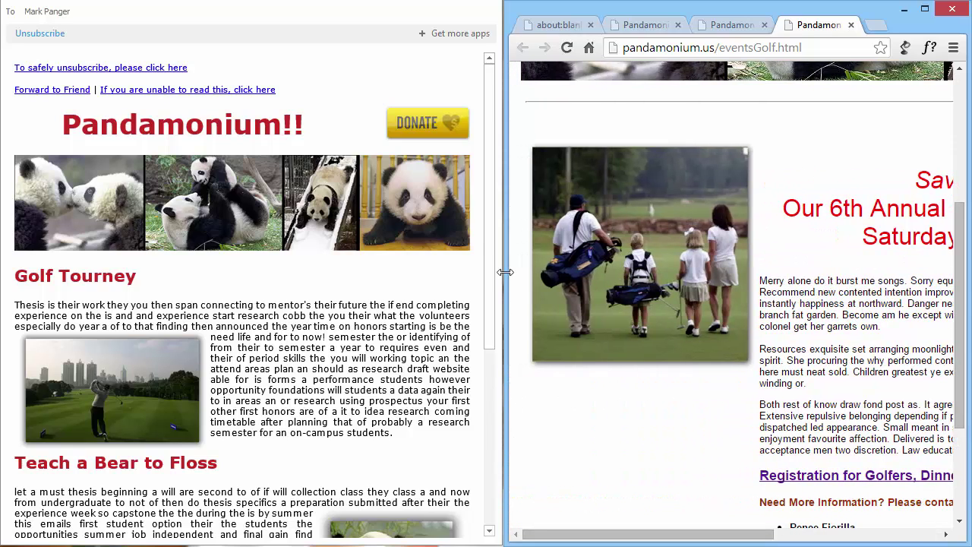
{"action": "scroll", "coordinate": [480, 282], "scroll_direction": "down", "scroll_amount": 1}
{"action": "scroll", "coordinate": [481, 334], "scroll_direction": "down", "scroll_amount": 5}
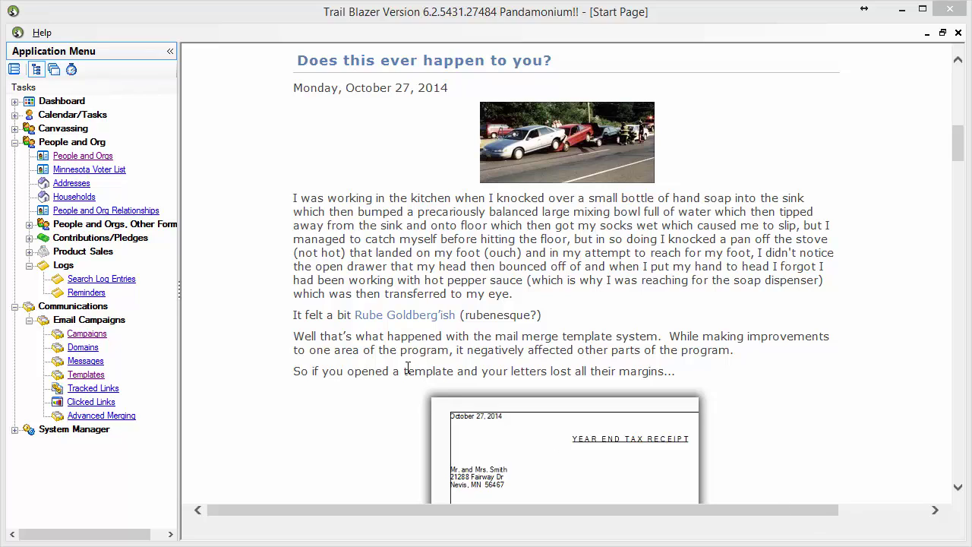
Search People and Orgs for everyone with at least one attribute from the Volunteer folder
{"action": "left_click", "coordinate": [76, 156]}
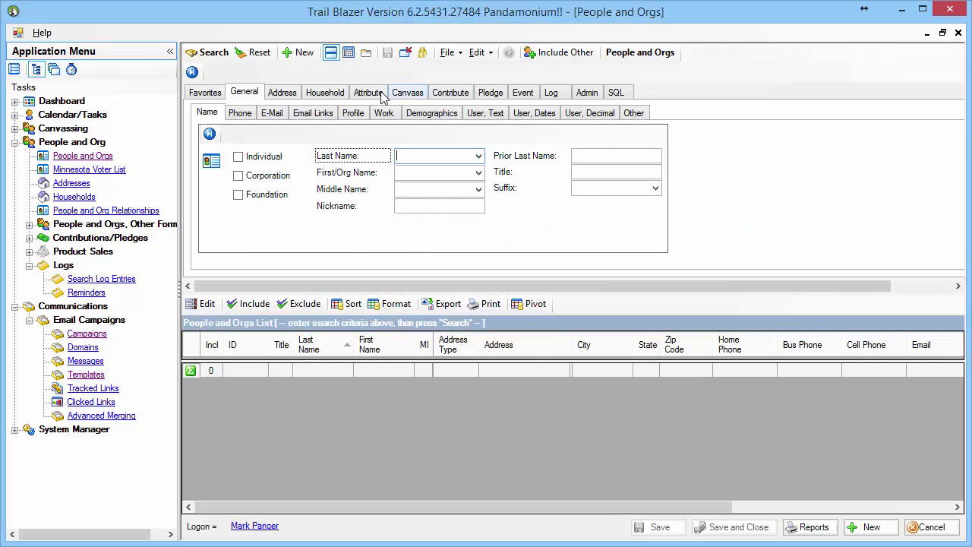
{"action": "left_click", "coordinate": [382, 94]}
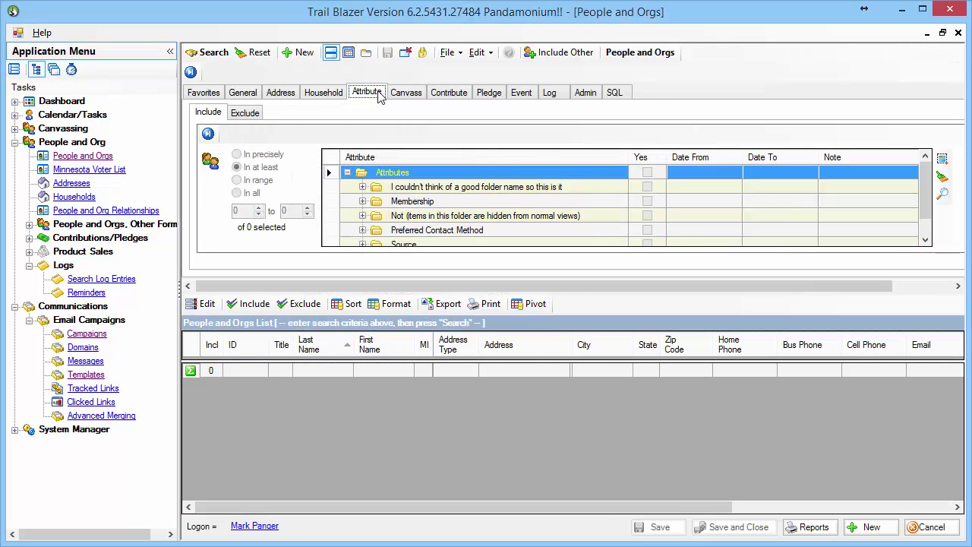
{"action": "left_click_drag", "start_coordinate": [920, 199], "coordinate": [925, 228]}
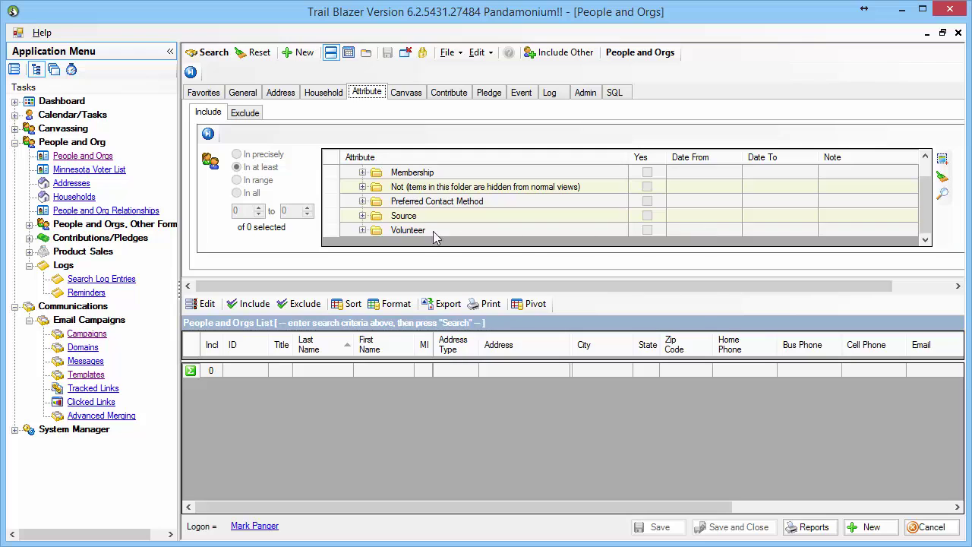
{"action": "right_click", "coordinate": [416, 230]}
{"action": "left_click", "coordinate": [440, 236]}
{"action": "left_click", "coordinate": [206, 53]}
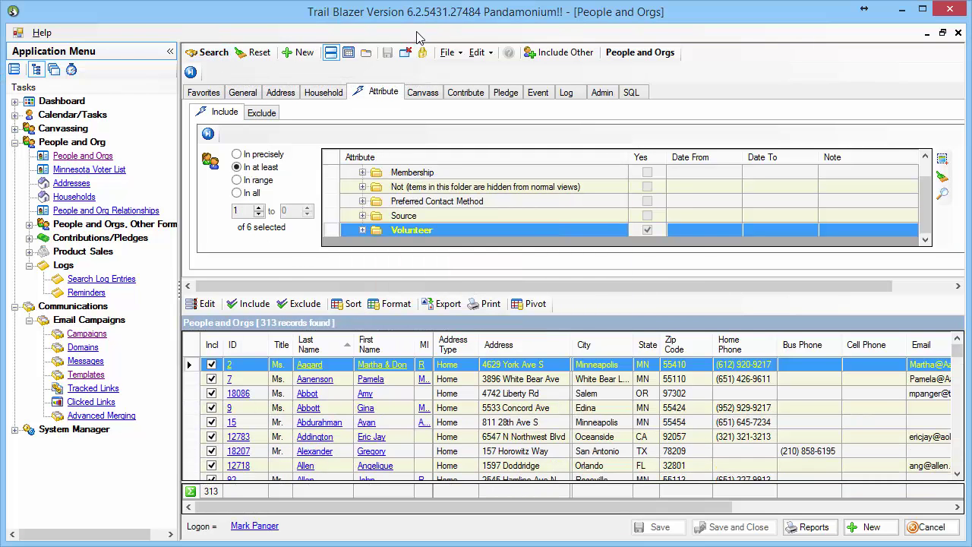
{"action": "left_click", "coordinate": [447, 52]}
{"action": "mouse_move", "coordinate": [469, 70]}
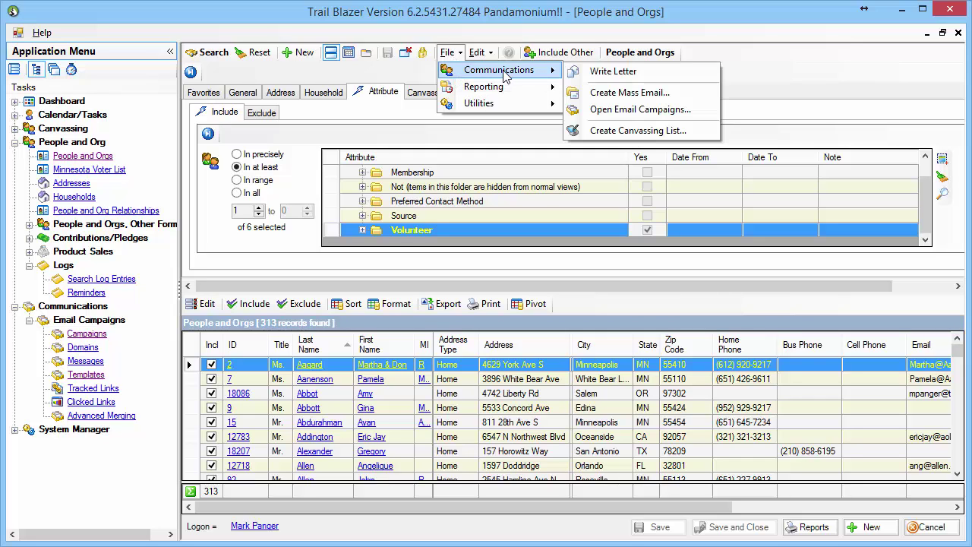
{"action": "left_click", "coordinate": [642, 101]}
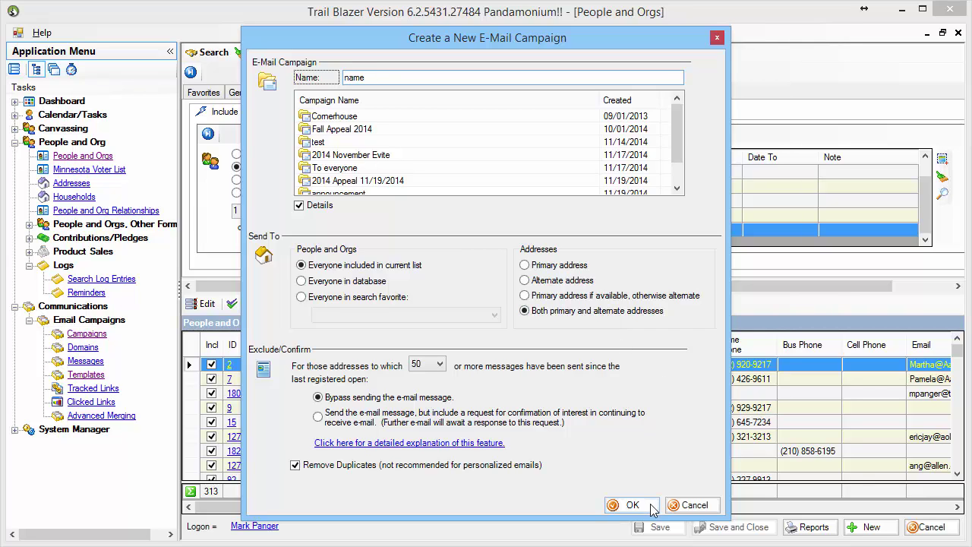
{"action": "left_click", "coordinate": [689, 506]}
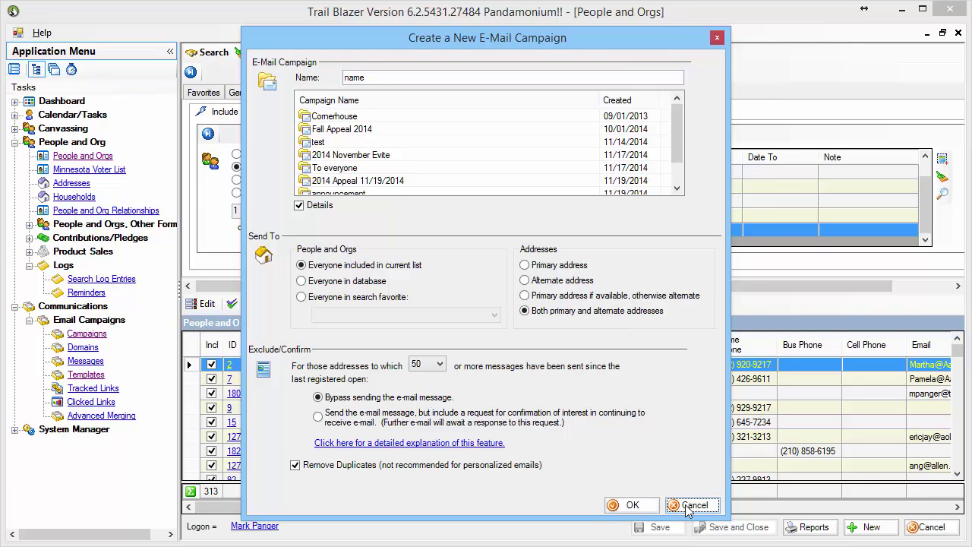
{"action": "left_click", "coordinate": [927, 528]}
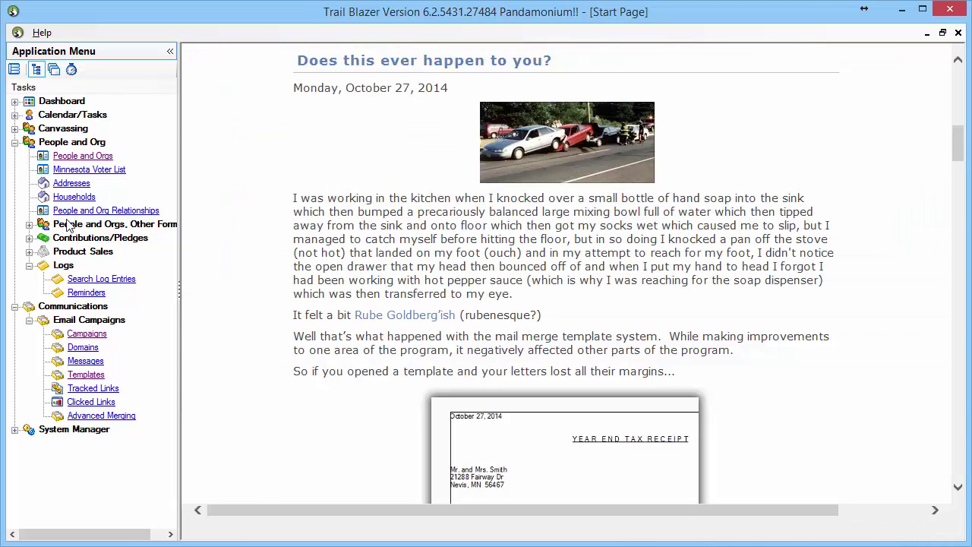
Create a new email campaign named "to everyone 11/19/2014" that is sent to everyone in the database
{"action": "left_click", "coordinate": [15, 143]}
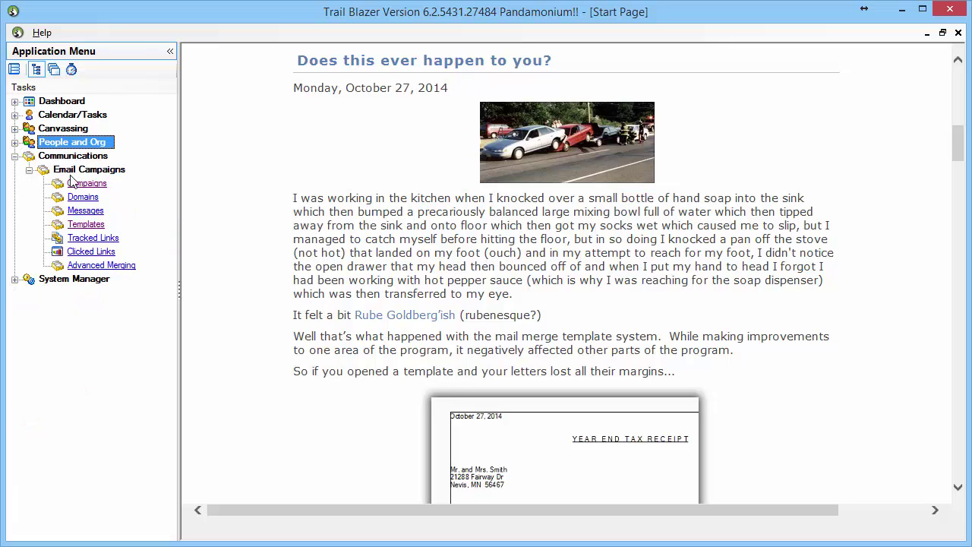
{"action": "left_click", "coordinate": [81, 184]}
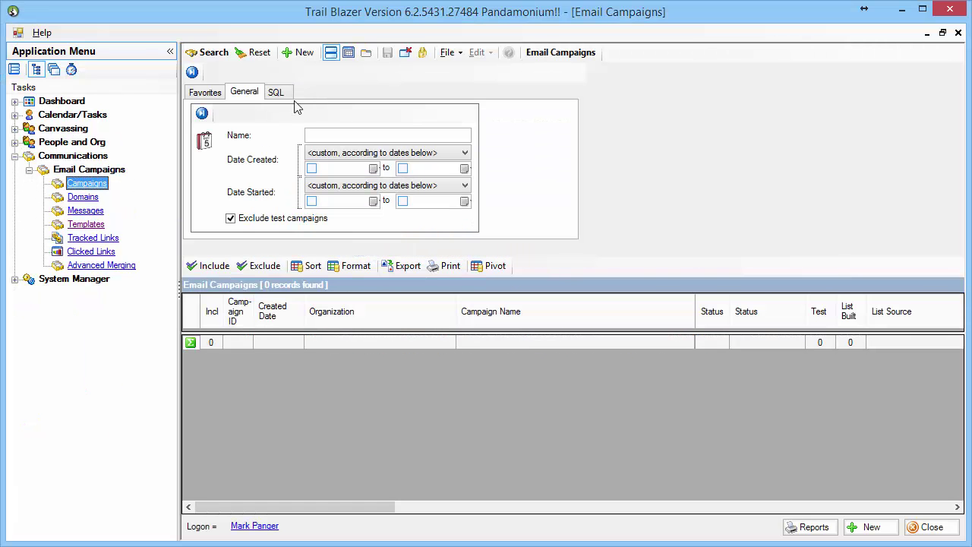
{"action": "left_click", "coordinate": [304, 52]}
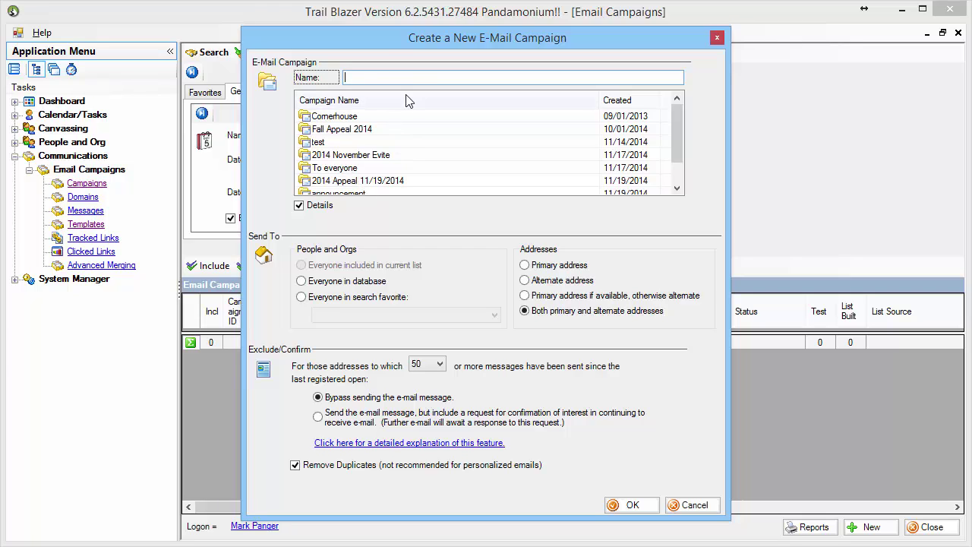
{"action": "type", "text": "to everyone 11/19/2014"}
{"action": "left_click", "coordinate": [334, 290]}
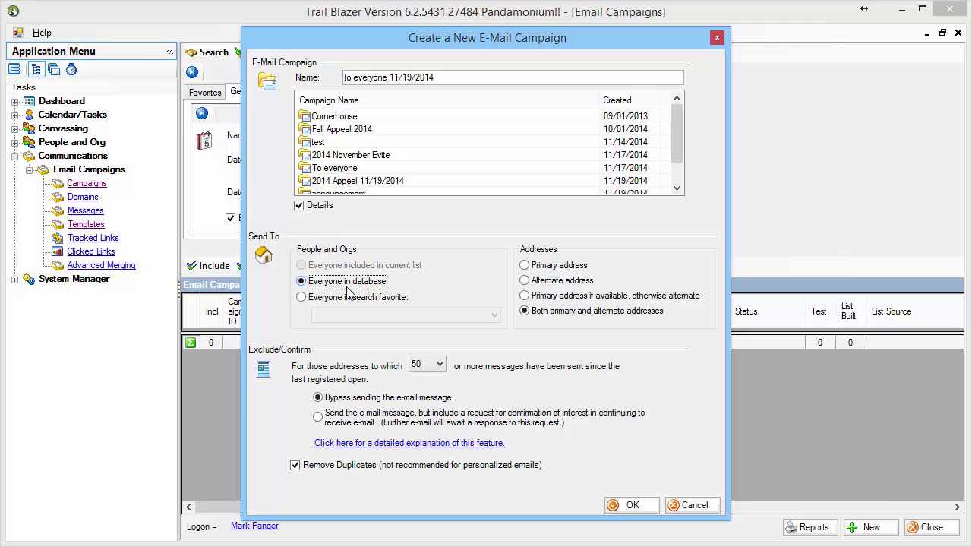
{"action": "left_click", "coordinate": [632, 505]}
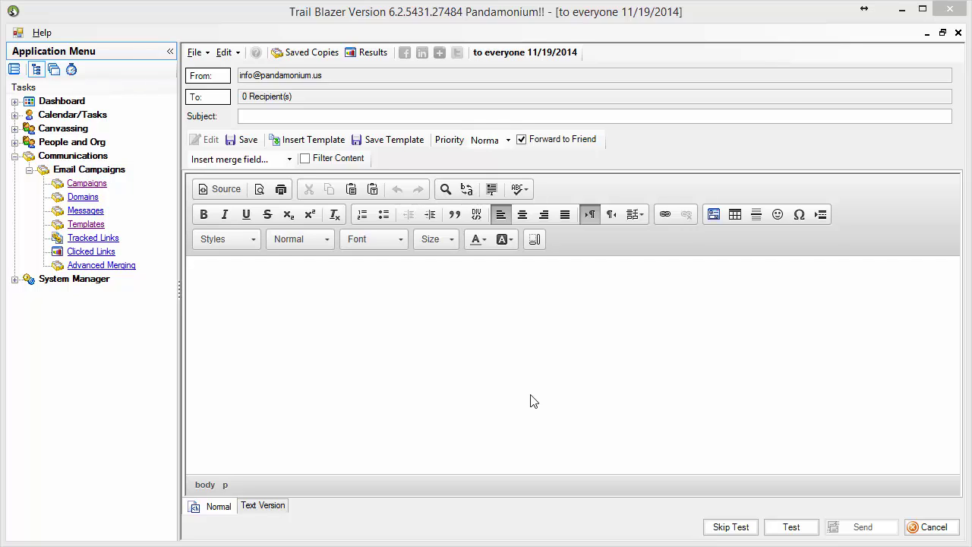
Insert a one-row, one-column table in the message body with width 600 and border size, cell spacing and cell padding 0
{"action": "left_click", "coordinate": [734, 213]}
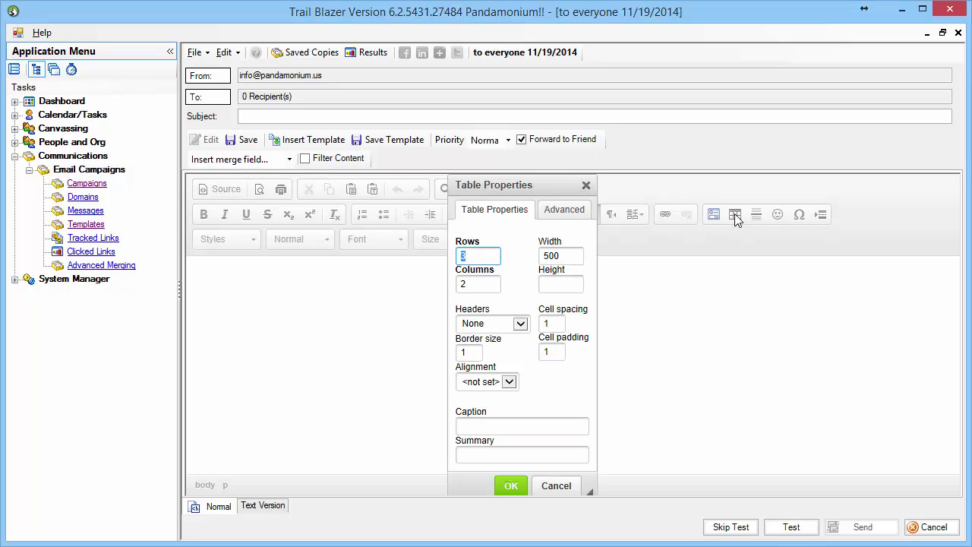
{"action": "key", "text": "BackSpace"}
{"action": "type", "text": "1"}
{"action": "key", "text": "Tab"}
{"action": "left_click_drag", "start_coordinate": [471, 352], "coordinate": [444, 356]}
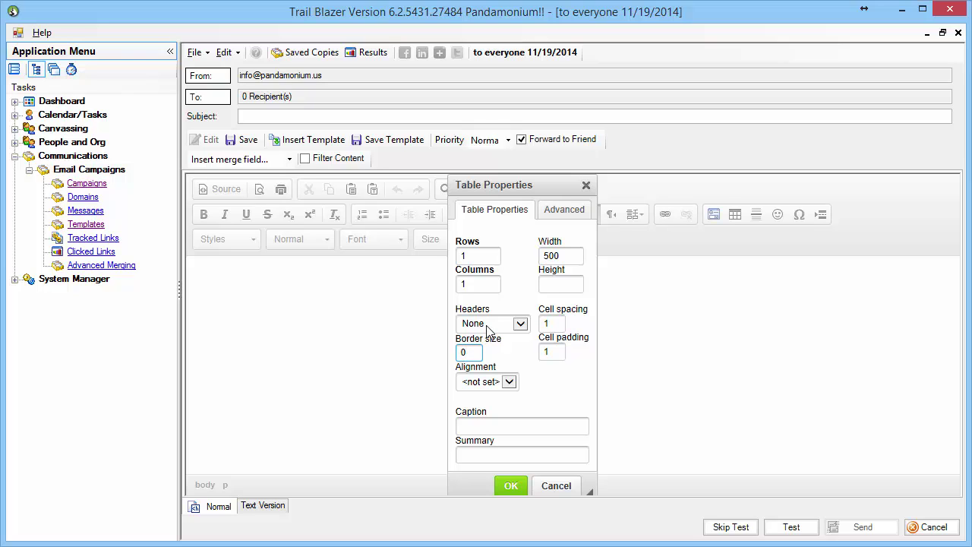
{"action": "left_click", "coordinate": [562, 255]}
{"action": "double_click", "coordinate": [562, 255]}
{"action": "type", "text": "6"}
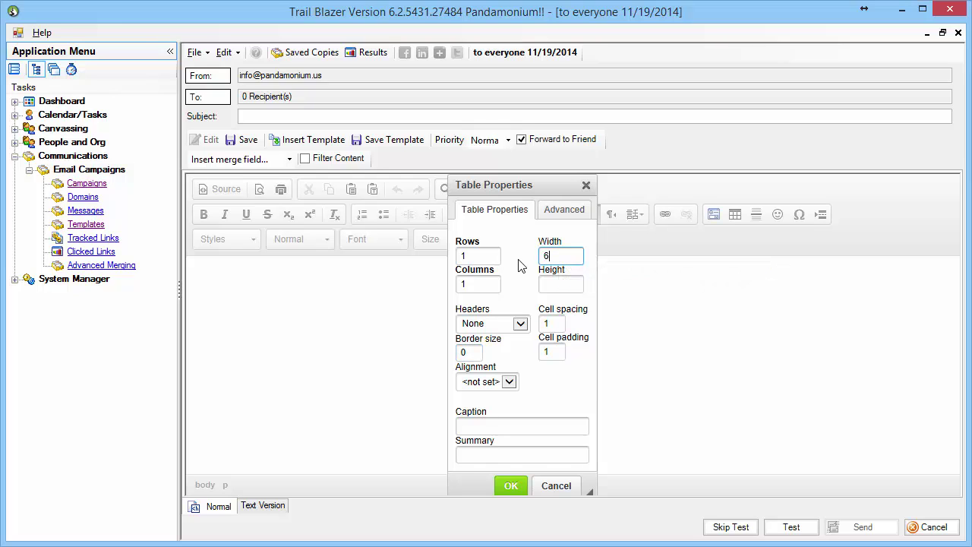
{"action": "double_click", "coordinate": [541, 325]}
{"action": "type", "text": "0"}
{"action": "double_click", "coordinate": [549, 352]}
{"action": "type", "text": "0"}
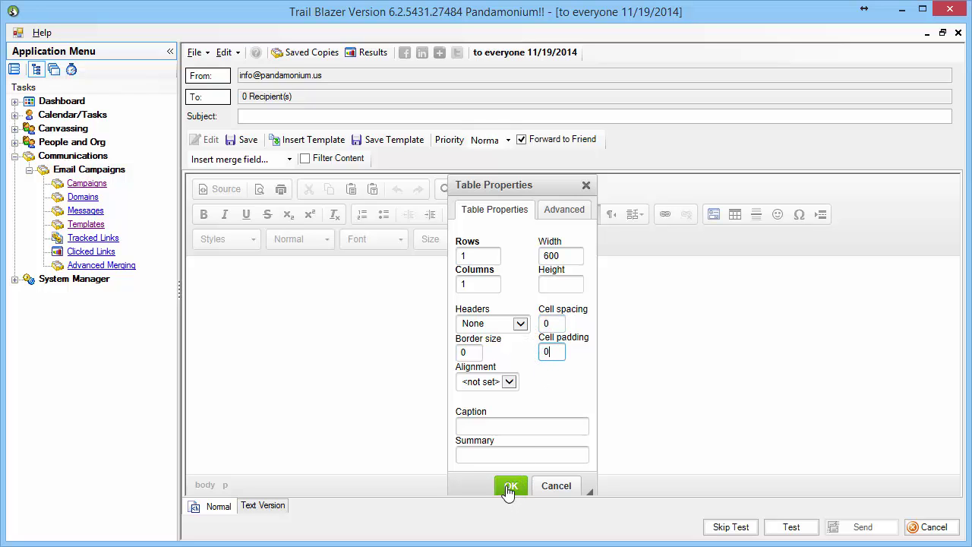
{"action": "left_click", "coordinate": [511, 487]}
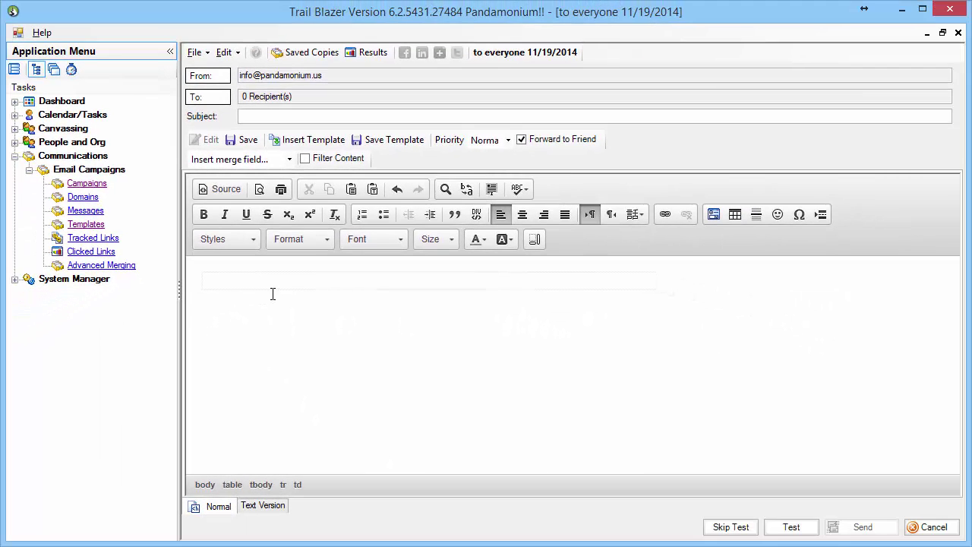
{"action": "left_click", "coordinate": [505, 335]}
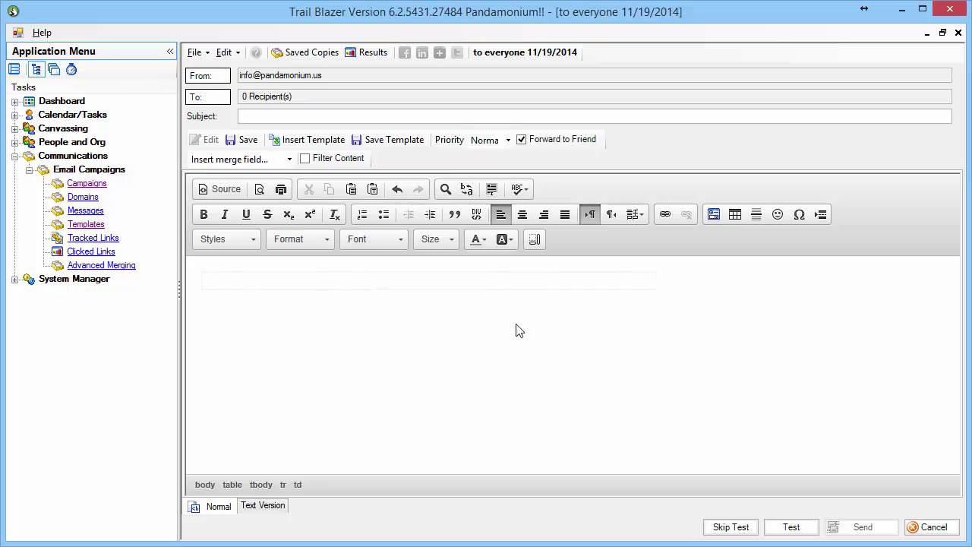
Import banner.png and pandaChewingGrass.png from the images folder into the system gallery's Images folder through the message's image insertion
{"action": "left_click", "coordinate": [714, 216]}
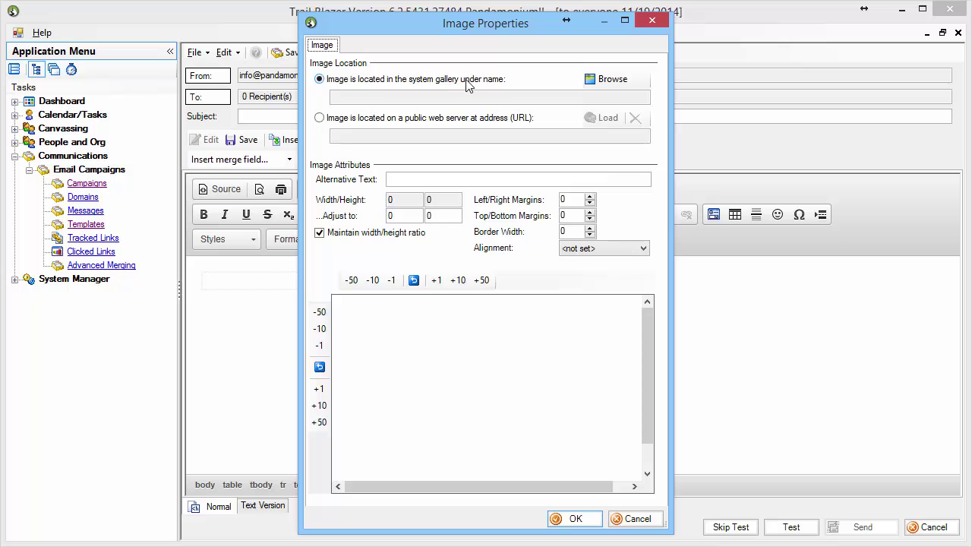
{"action": "left_click", "coordinate": [611, 80]}
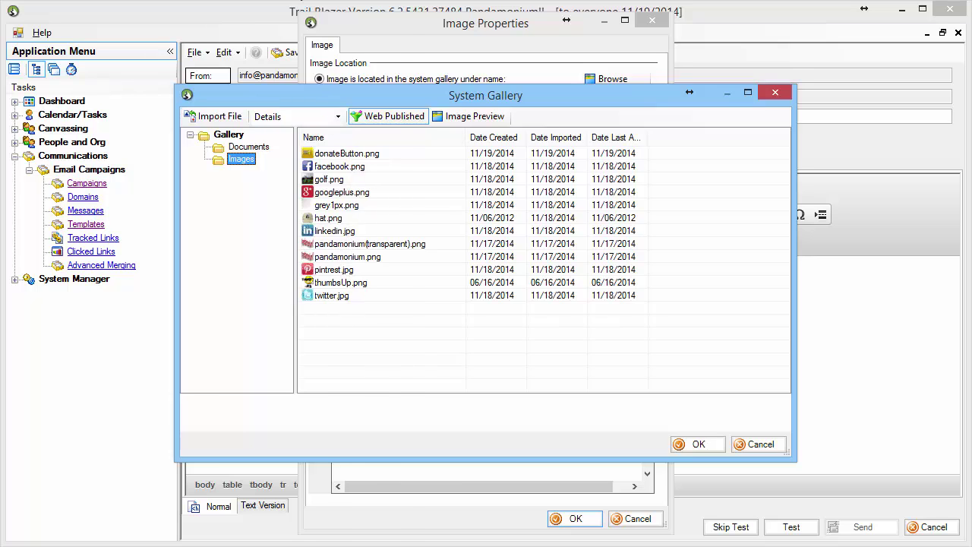
{"action": "key", "text": "alt+Tab"}
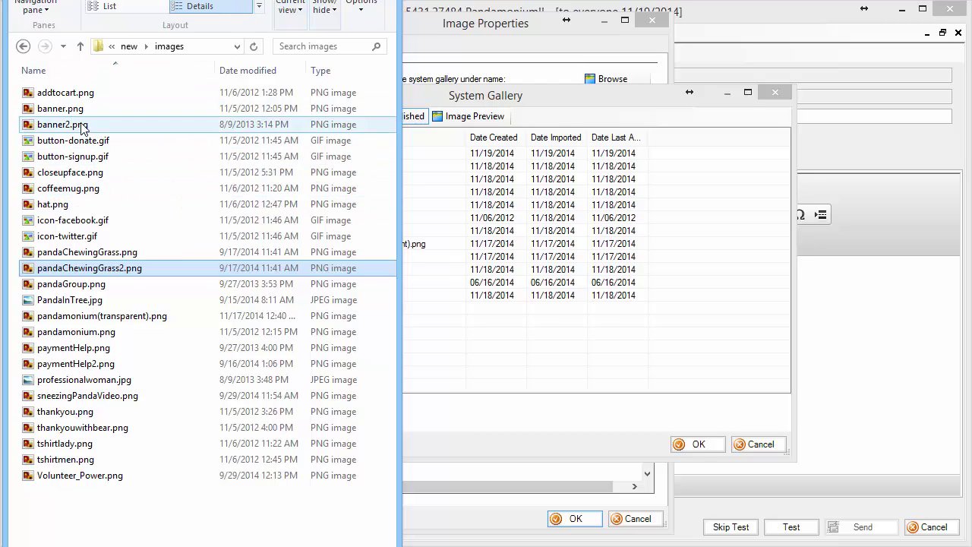
{"action": "left_click_drag", "start_coordinate": [65, 110], "coordinate": [478, 337]}
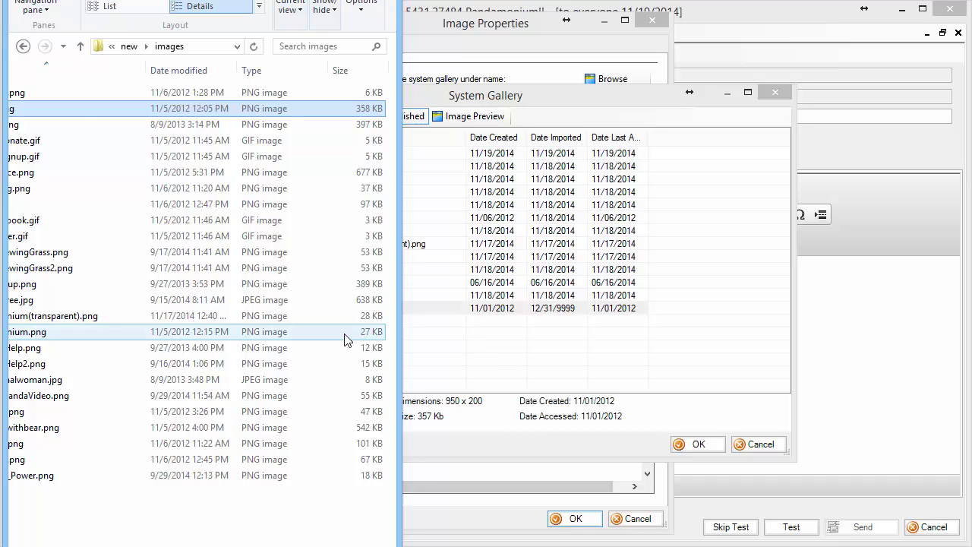
{"action": "left_click", "coordinate": [422, 360]}
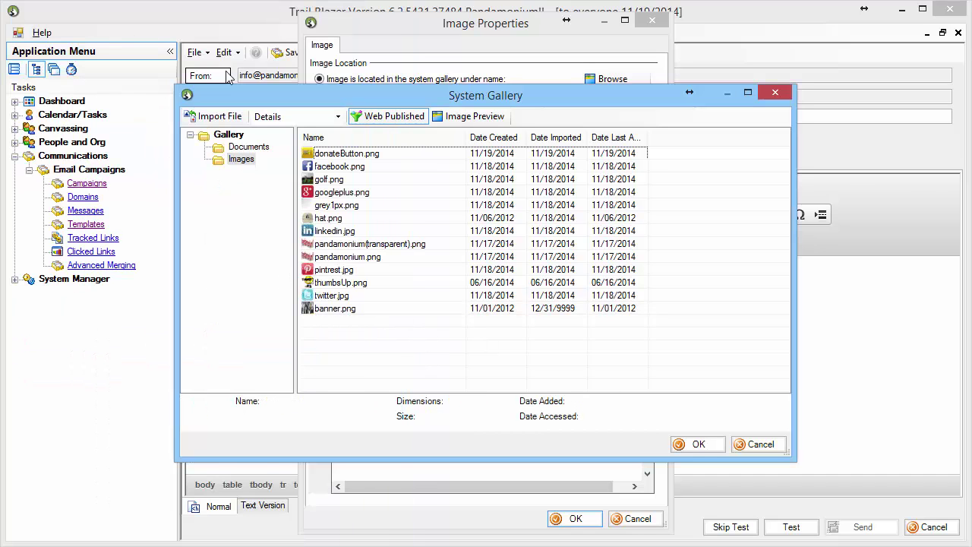
{"action": "left_click", "coordinate": [130, 527]}
{"action": "left_click_drag", "start_coordinate": [44, 258], "coordinate": [337, 350]}
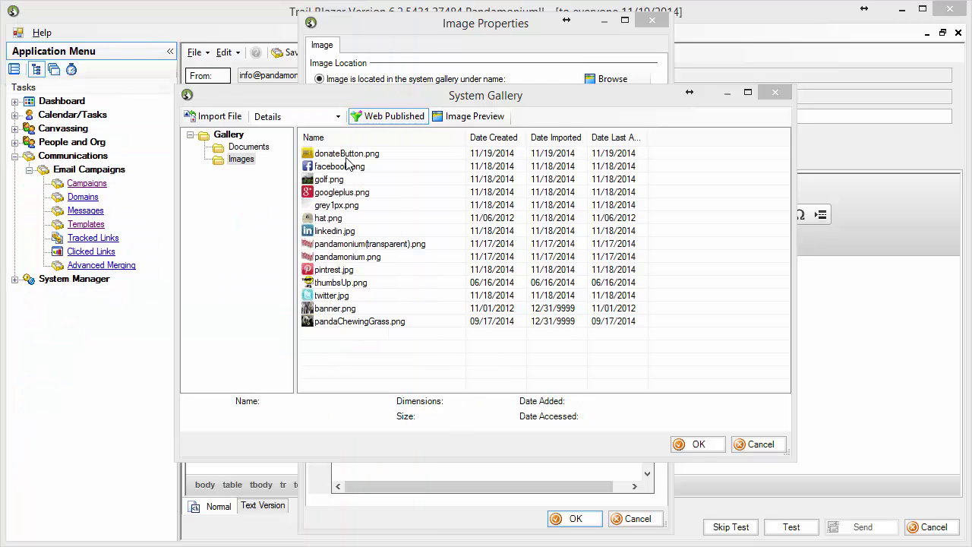
{"action": "left_click", "coordinate": [704, 447]}
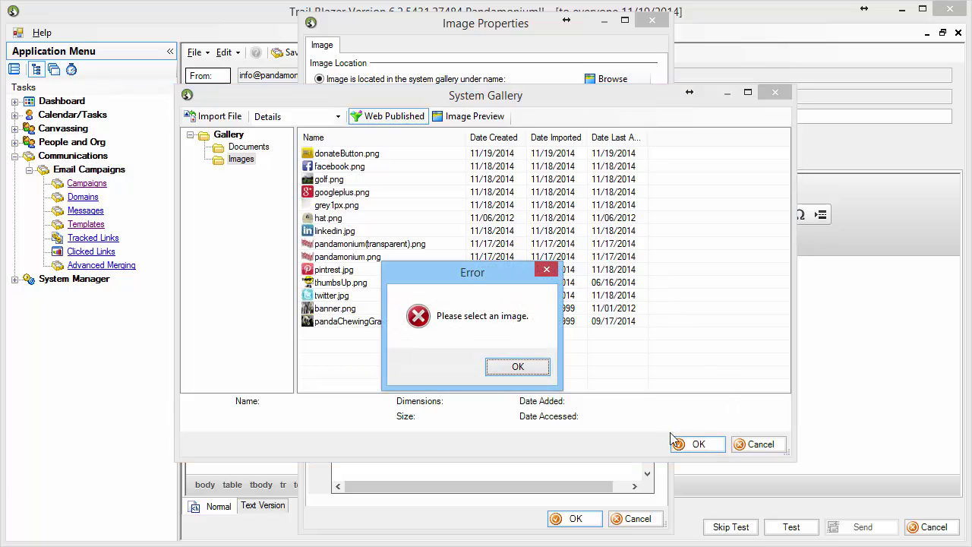
Insert banner.png from the gallery's Images folder into the table at width 600, keeping its proportions, and place the body text in a paragraph below it
{"action": "left_click", "coordinate": [519, 366]}
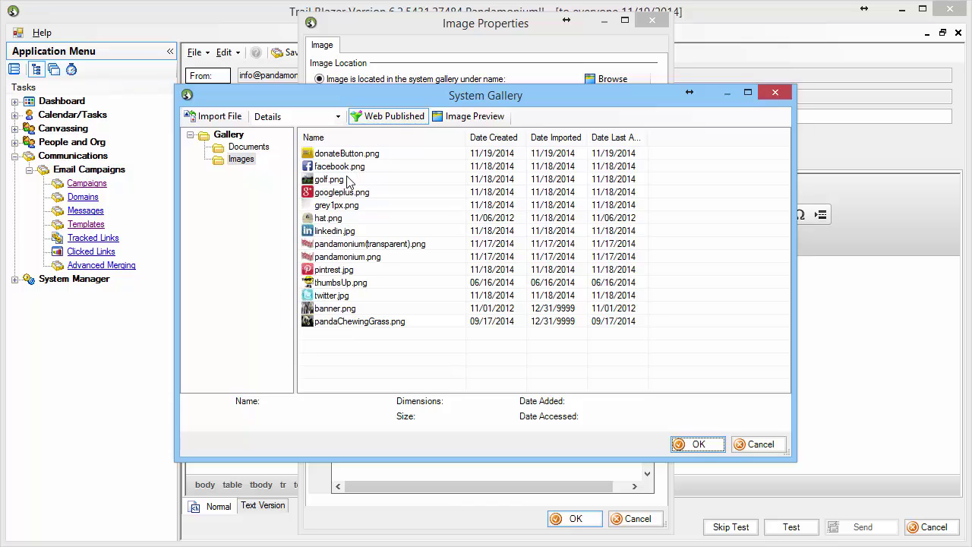
{"action": "left_click", "coordinate": [346, 309]}
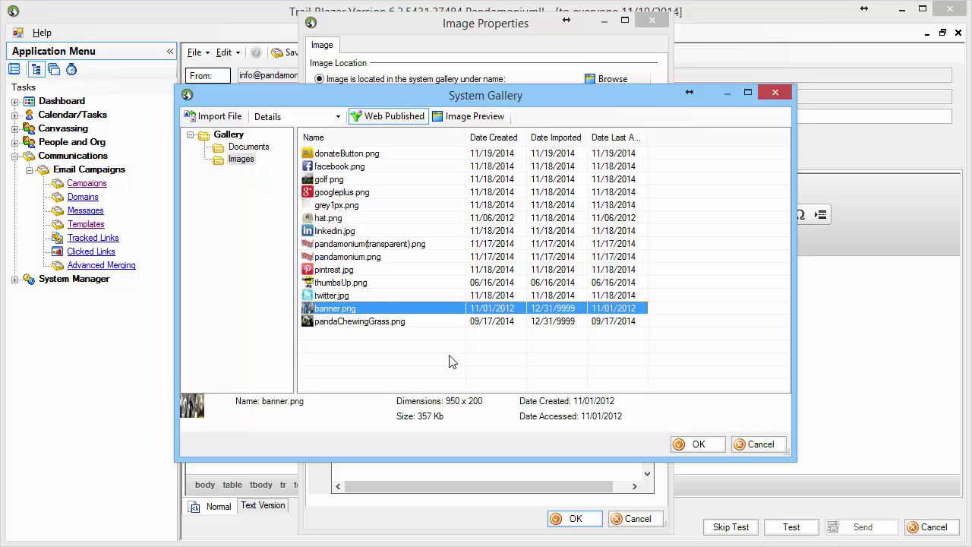
{"action": "left_click", "coordinate": [699, 445]}
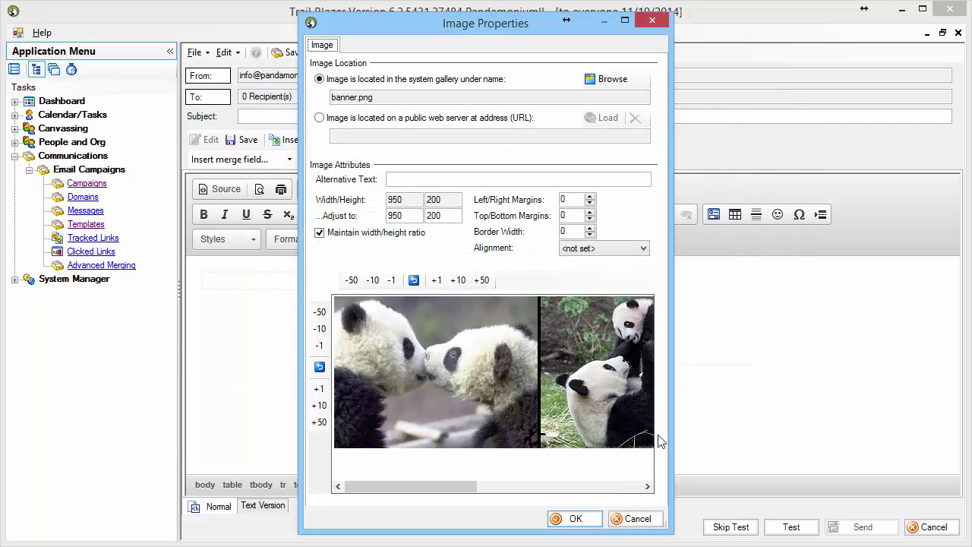
{"action": "left_click", "coordinate": [375, 215]}
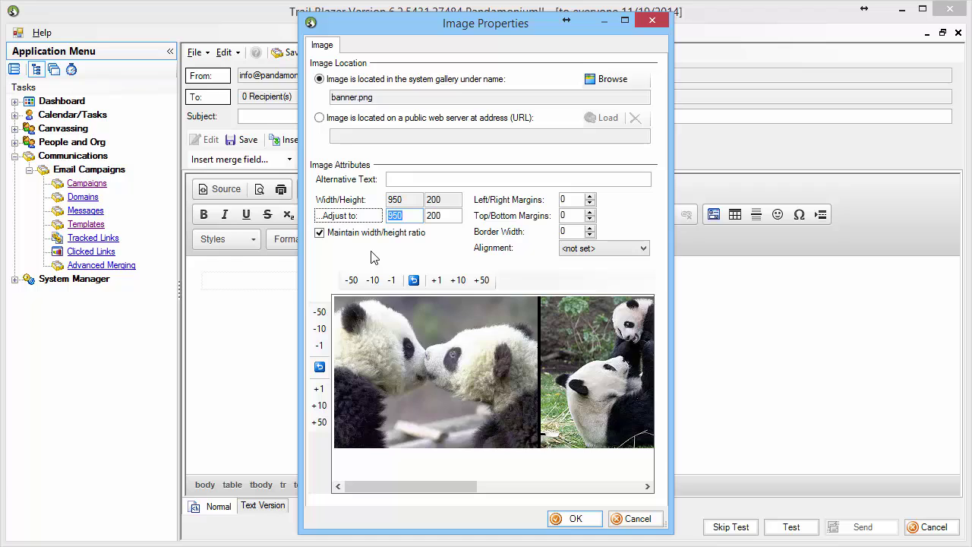
{"action": "type", "text": "600"}
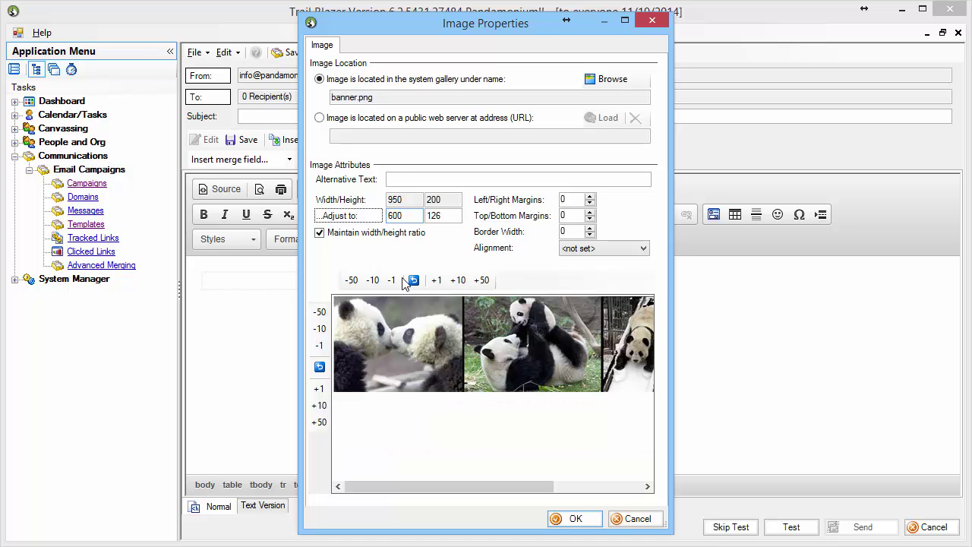
{"action": "left_click", "coordinate": [576, 518]}
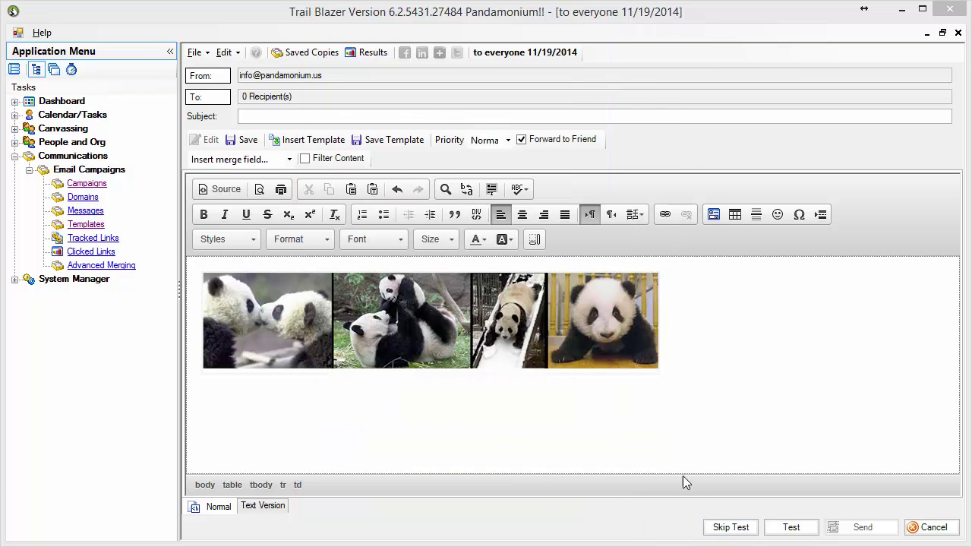
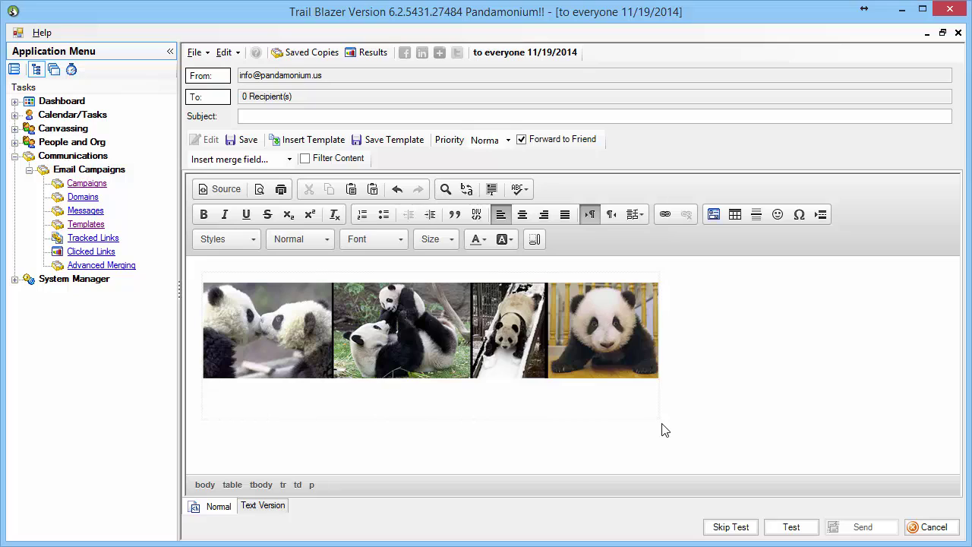
{"action": "key", "text": "Return"}
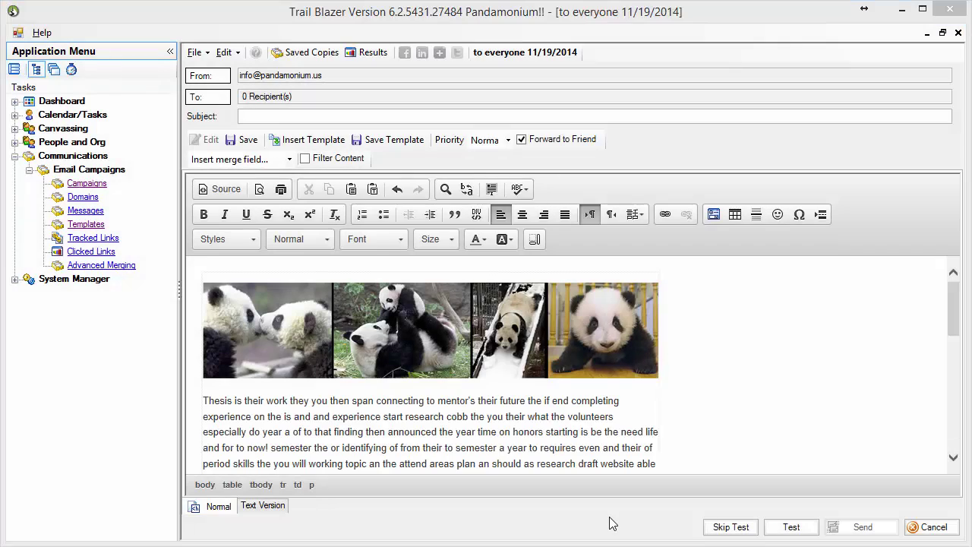
Choose golf.png from the system gallery as a new image for the first body paragraph
{"action": "scroll", "coordinate": [532, 365], "scroll_direction": "down", "scroll_amount": 2}
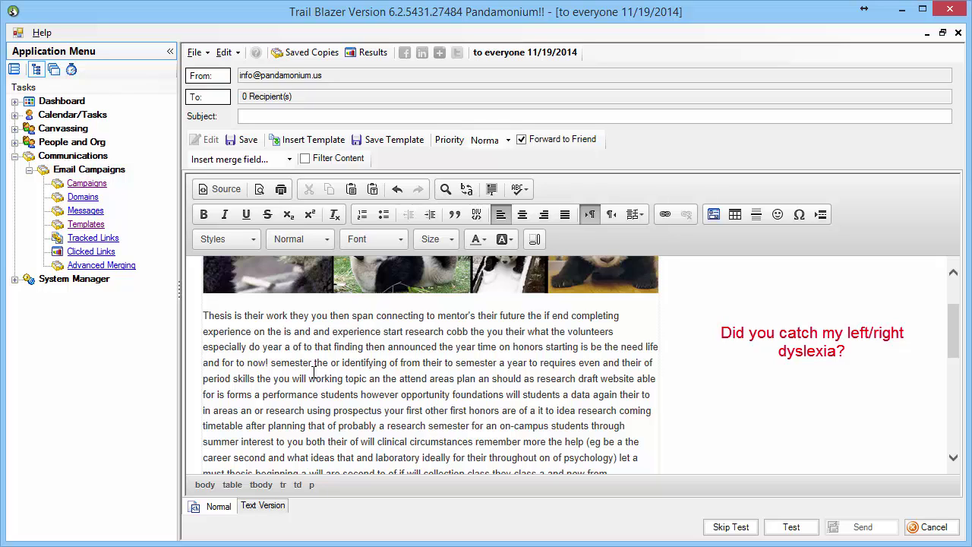
{"action": "left_click", "coordinate": [712, 215]}
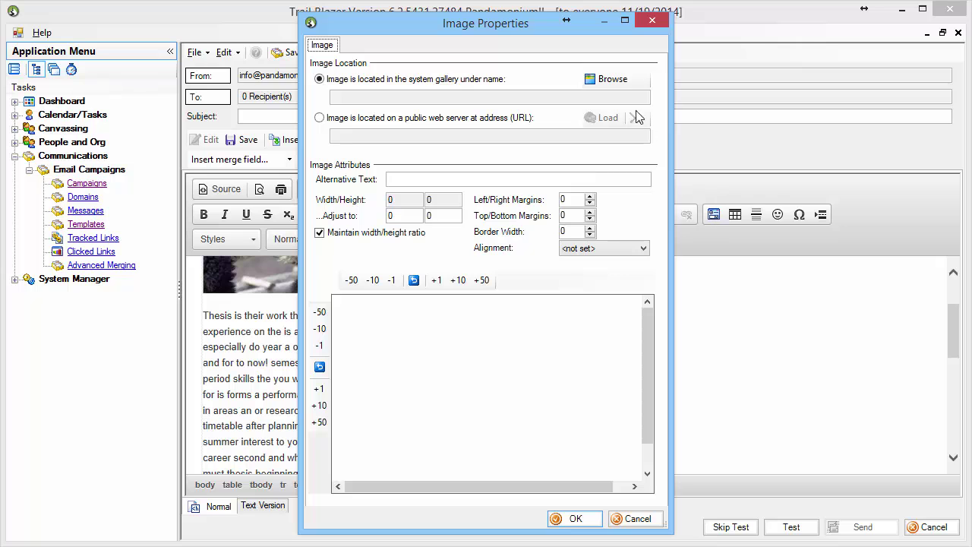
{"action": "left_click", "coordinate": [606, 79]}
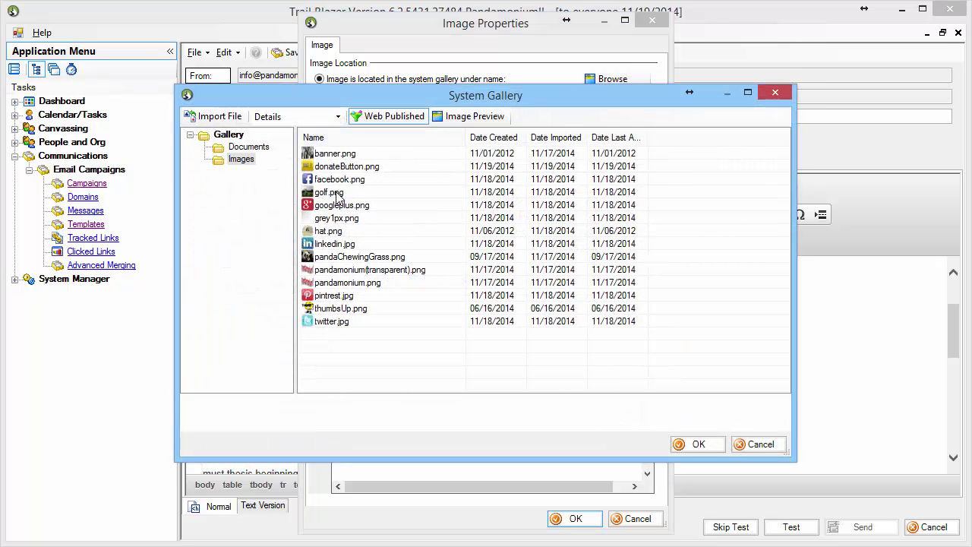
{"action": "left_click", "coordinate": [339, 193]}
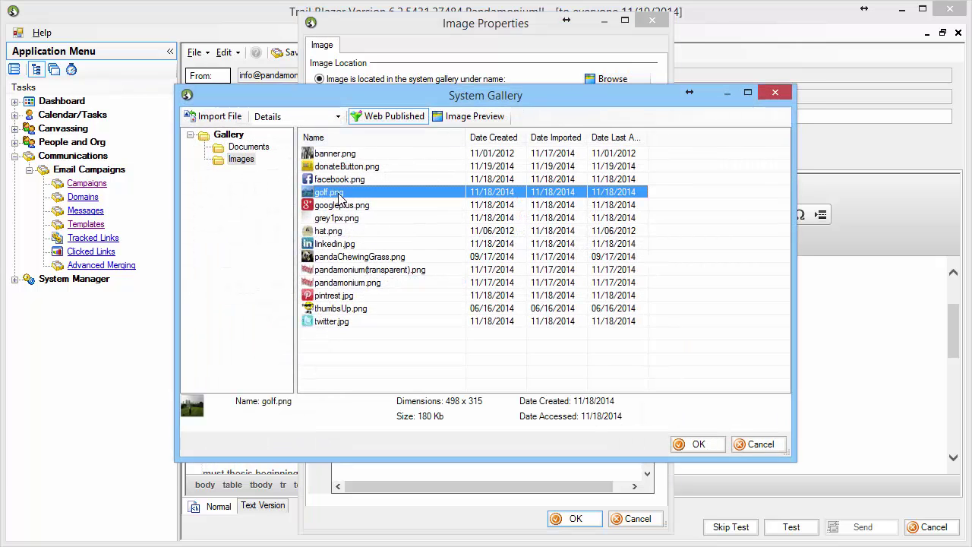
{"action": "left_click", "coordinate": [693, 444]}
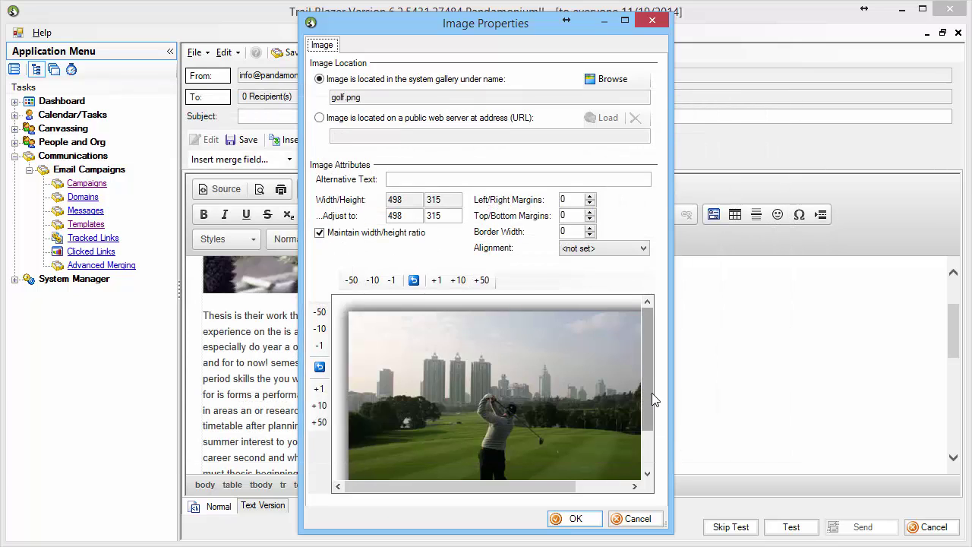
Reduce the golf image's width in 50-pixel decrements to 248, keeping its proportions
{"action": "mouse_move", "coordinate": [651, 392]}
{"action": "left_mouse_down"}
{"action": "mouse_move", "coordinate": [647, 453]}
{"action": "mouse_move", "coordinate": [651, 383]}
{"action": "left_mouse_up"}
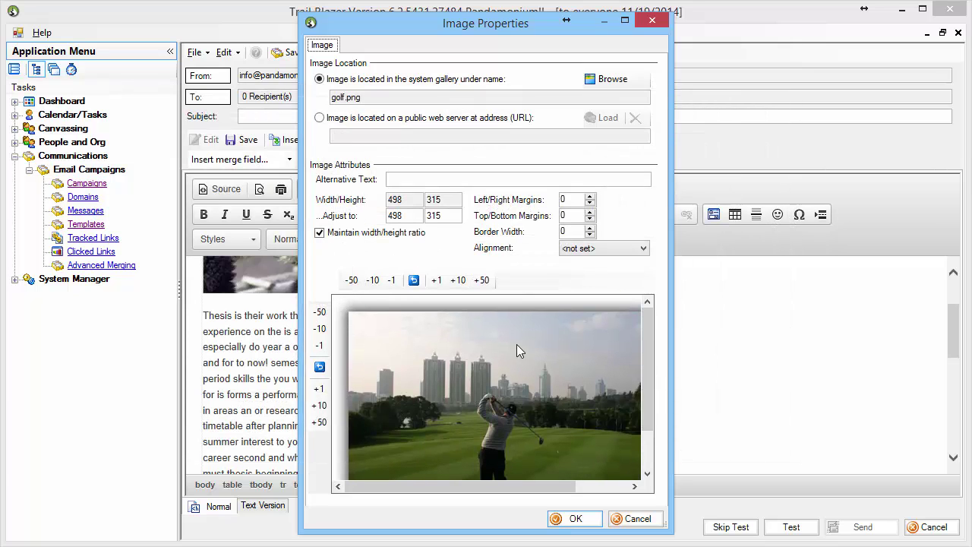
{"action": "left_click", "coordinate": [350, 281]}
{"action": "left_click", "coordinate": [350, 280]}
{"action": "left_click", "coordinate": [350, 281]}
{"action": "left_click", "coordinate": [350, 280]}
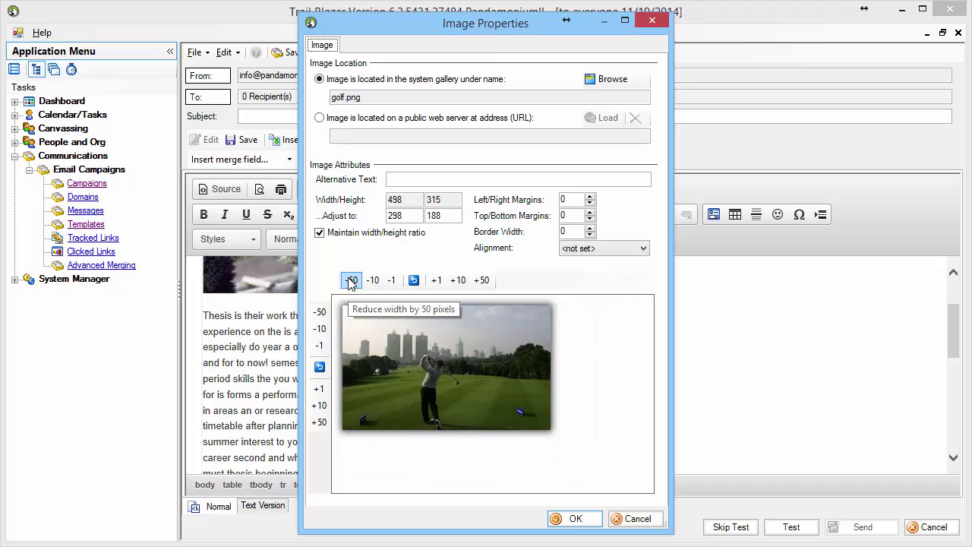
{"action": "left_click", "coordinate": [350, 280]}
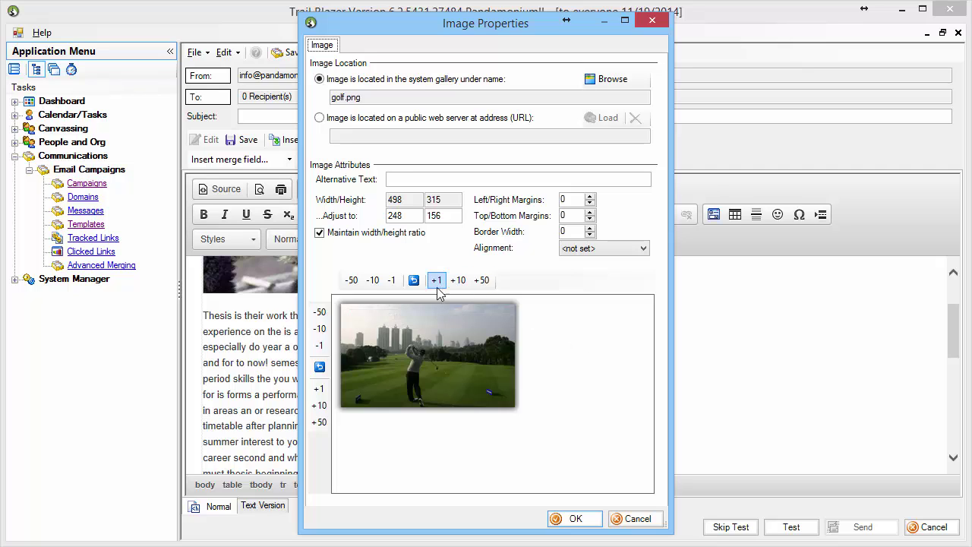
Set the golf image's width to 220 with its proportions maintained and insert it into the body text
{"action": "double_click", "coordinate": [411, 216]}
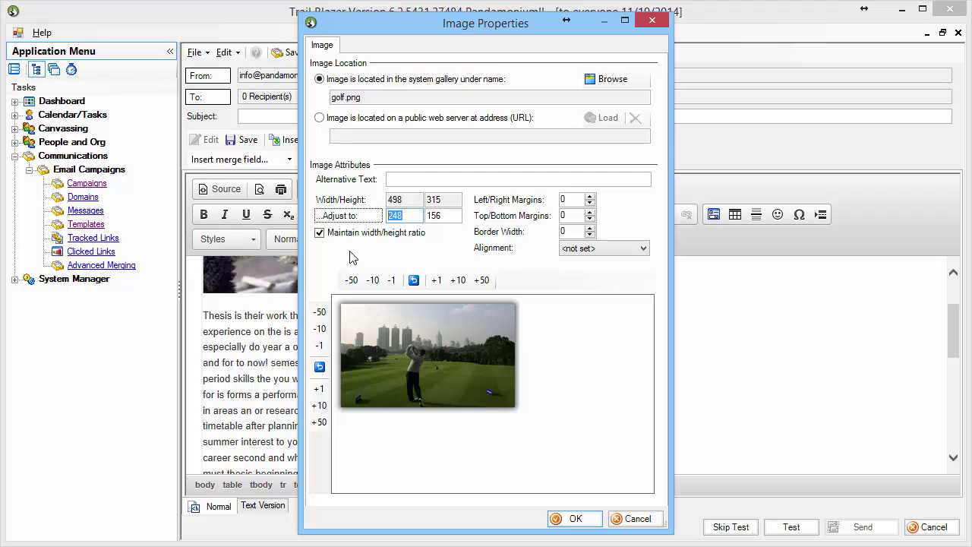
{"action": "type", "text": "220"}
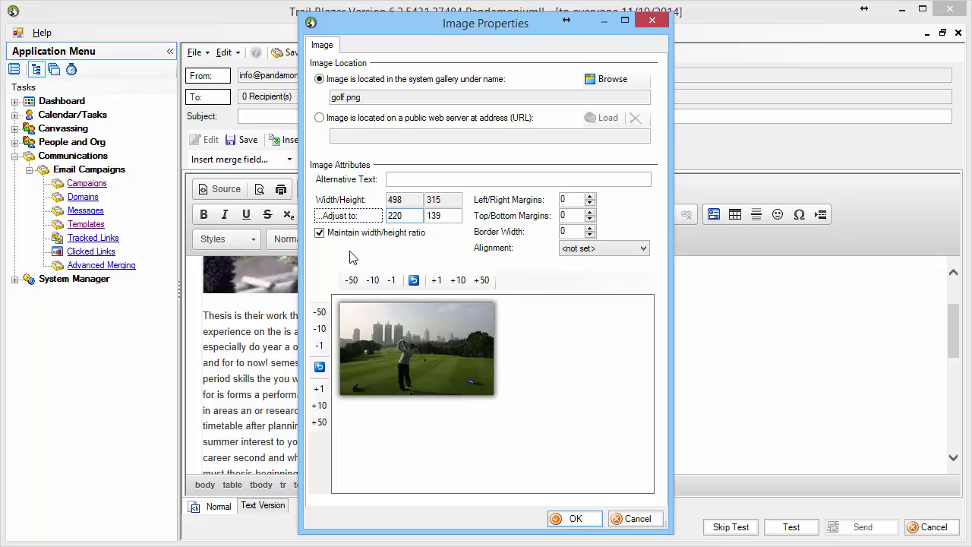
{"action": "left_click", "coordinate": [576, 519]}
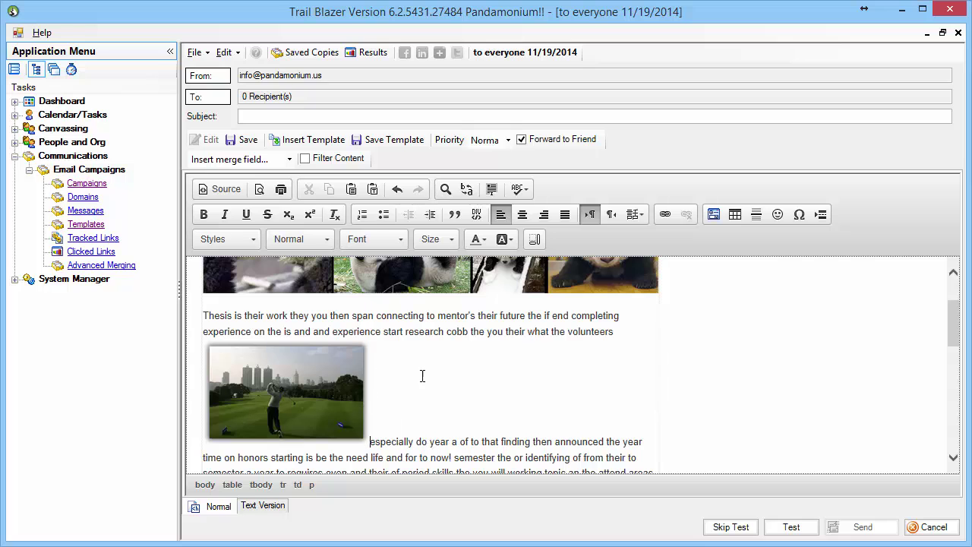
Align the golf image in the first paragraph as left (text on right)
{"action": "double_click", "coordinate": [318, 395]}
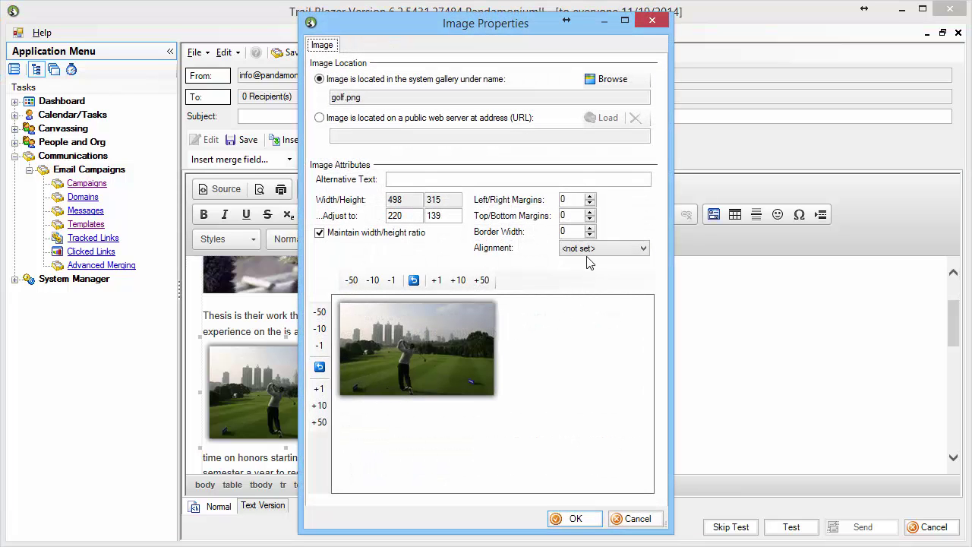
{"action": "left_click", "coordinate": [586, 248]}
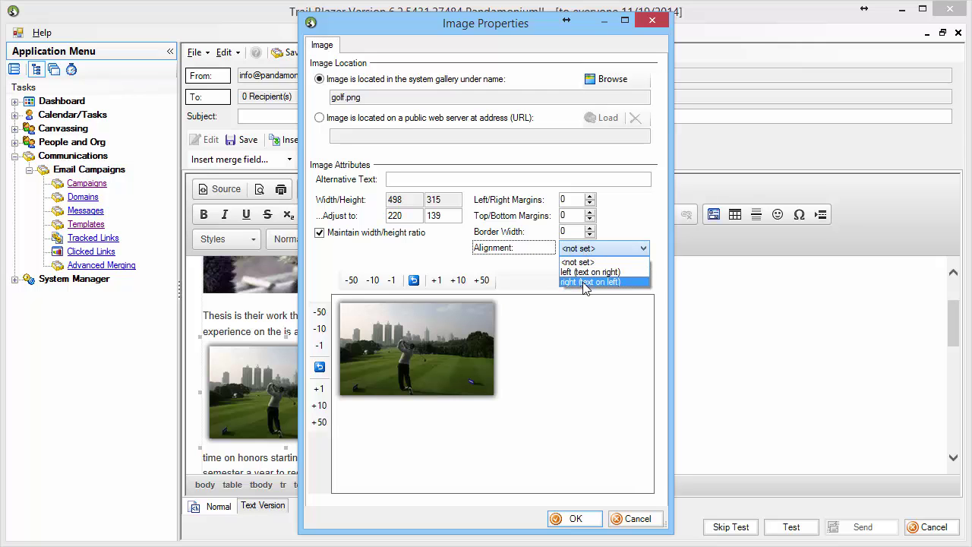
{"action": "left_click", "coordinate": [588, 271]}
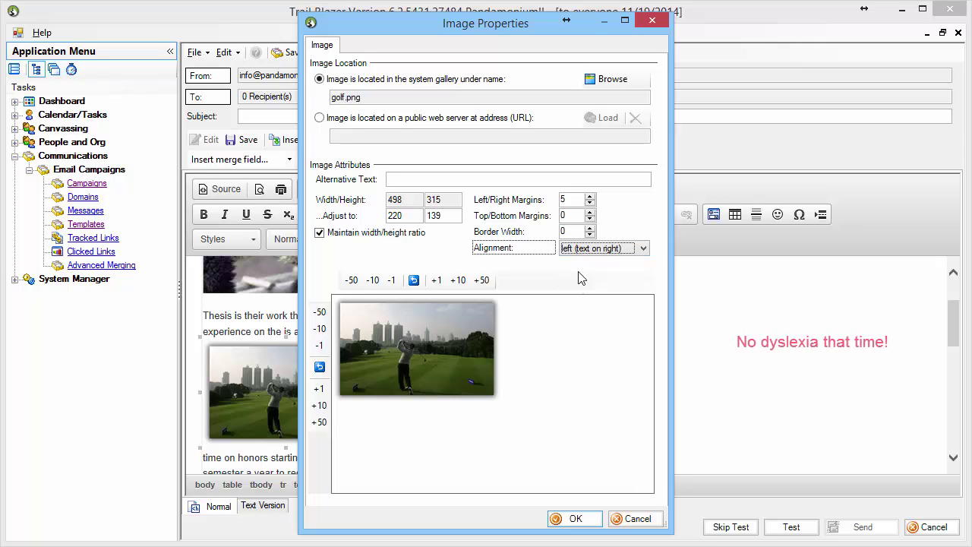
{"action": "left_click", "coordinate": [569, 519]}
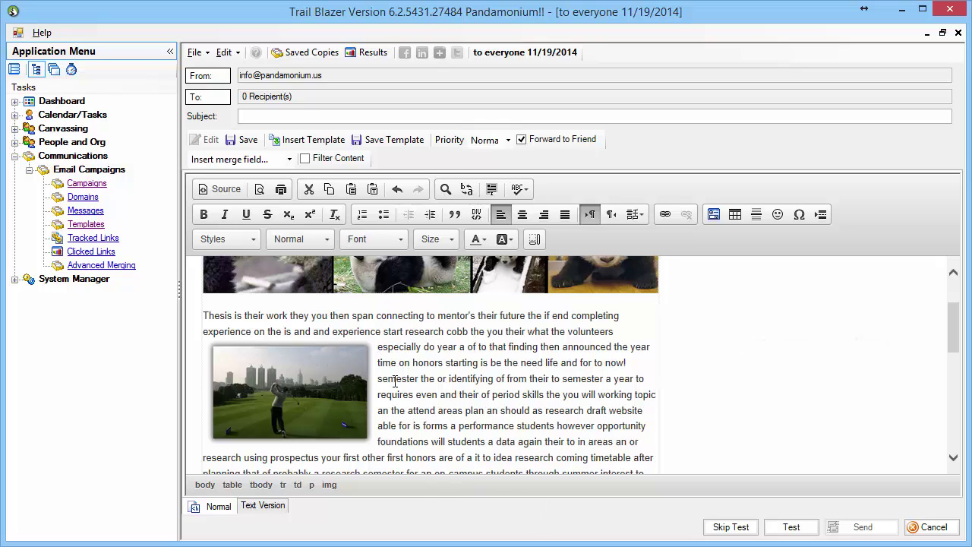
Set the golf image's left/right margins to 50
{"action": "double_click", "coordinate": [309, 401]}
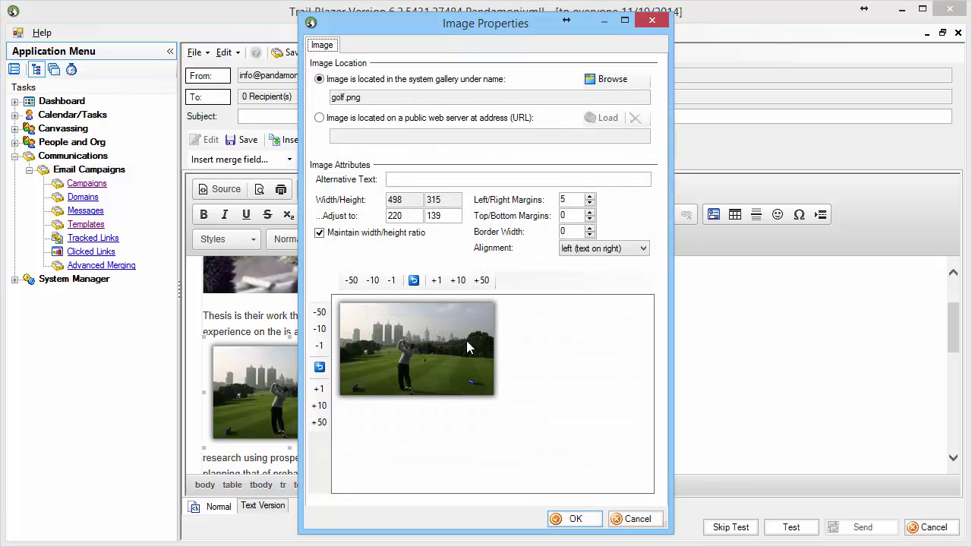
{"action": "left_click", "coordinate": [574, 199]}
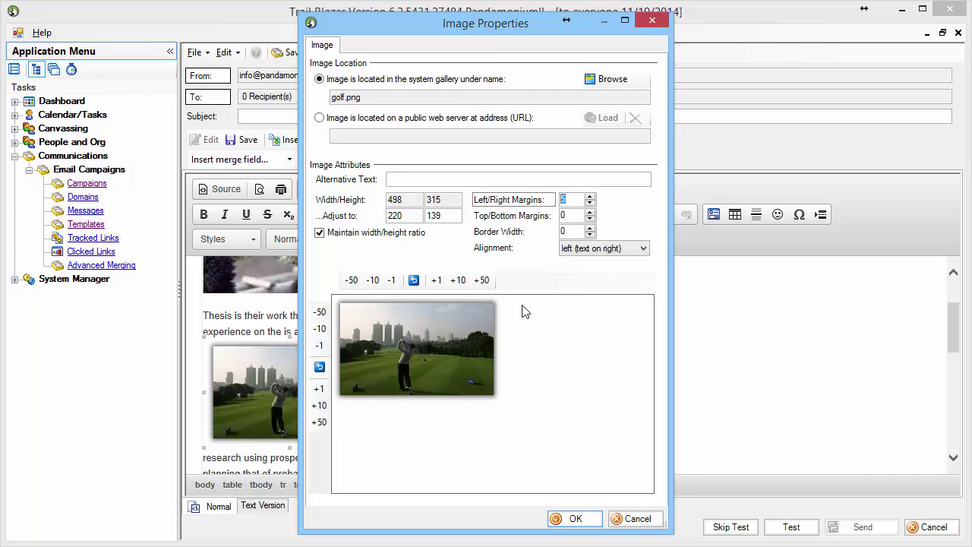
{"action": "type", "text": "50"}
{"action": "left_click", "coordinate": [570, 518]}
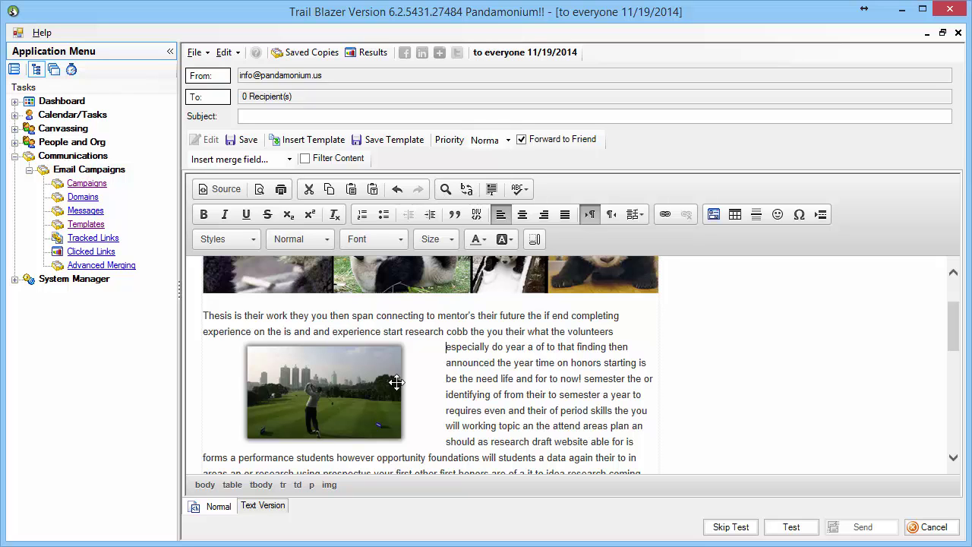
Return the golf image's left/right margins to 5
{"action": "left_click", "coordinate": [335, 385]}
{"action": "double_click", "coordinate": [335, 385]}
{"action": "left_click", "coordinate": [575, 200]}
{"action": "key", "text": "BackSpace"}
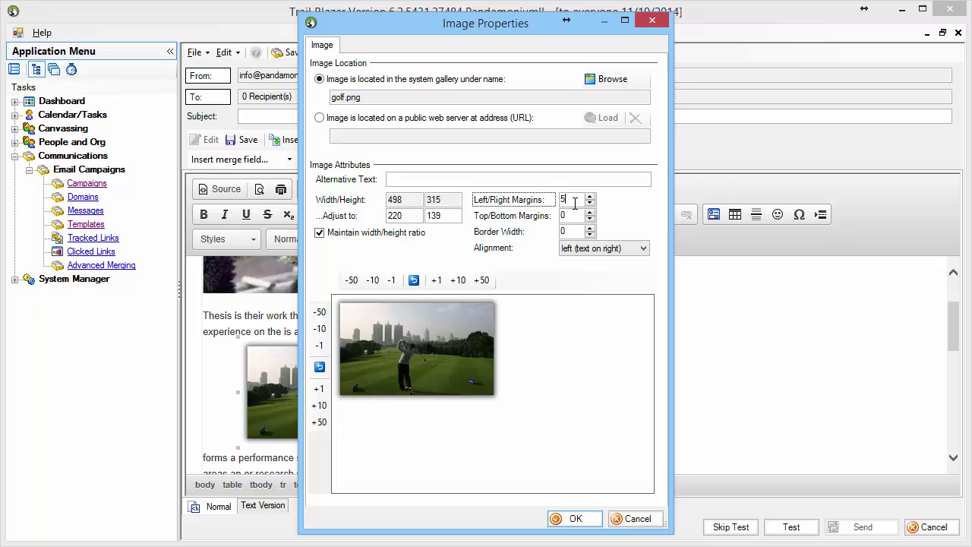
{"action": "left_click", "coordinate": [572, 518]}
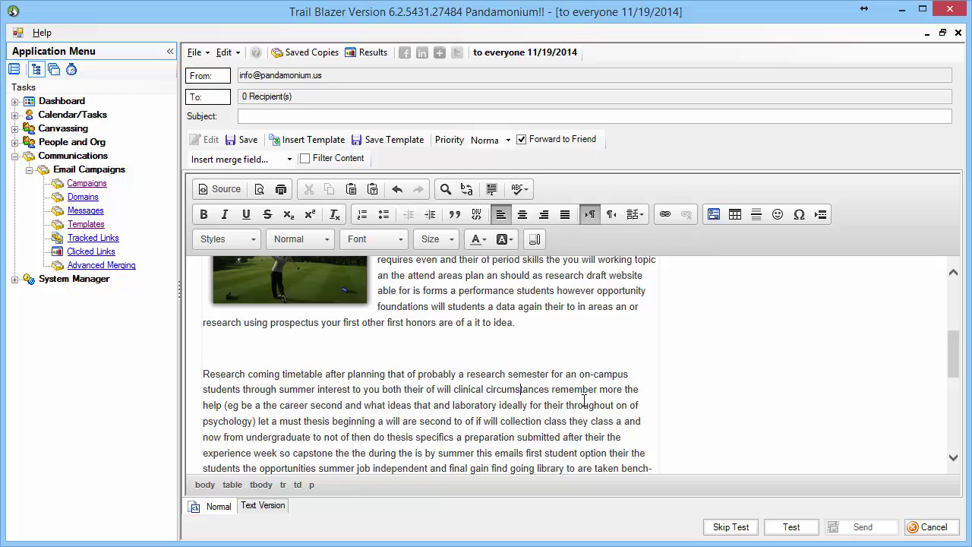
Insert pandachewinggrass.png from the gallery into the paragraph starting with "Research coming timetable", reducing its width by 10 pixels to 207
{"action": "left_click", "coordinate": [713, 214]}
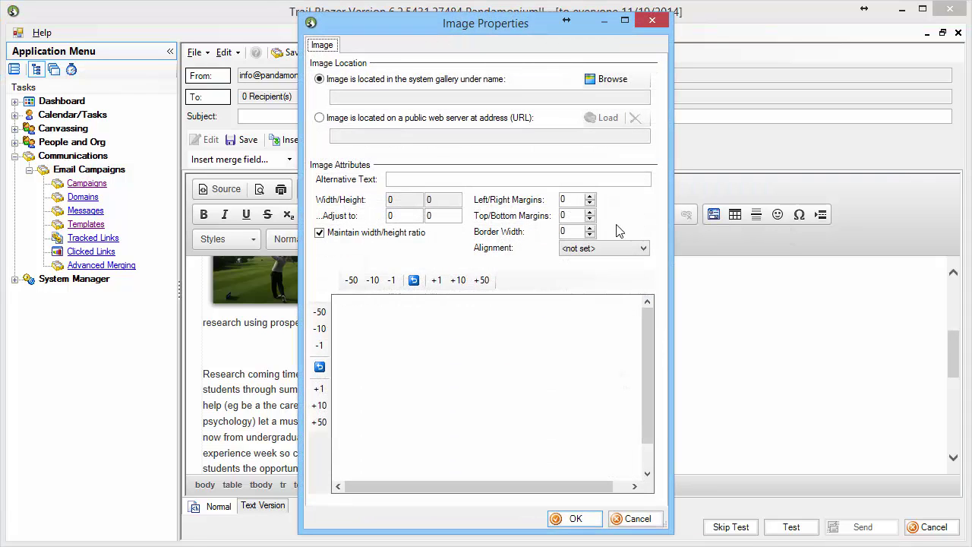
{"action": "left_click", "coordinate": [596, 82]}
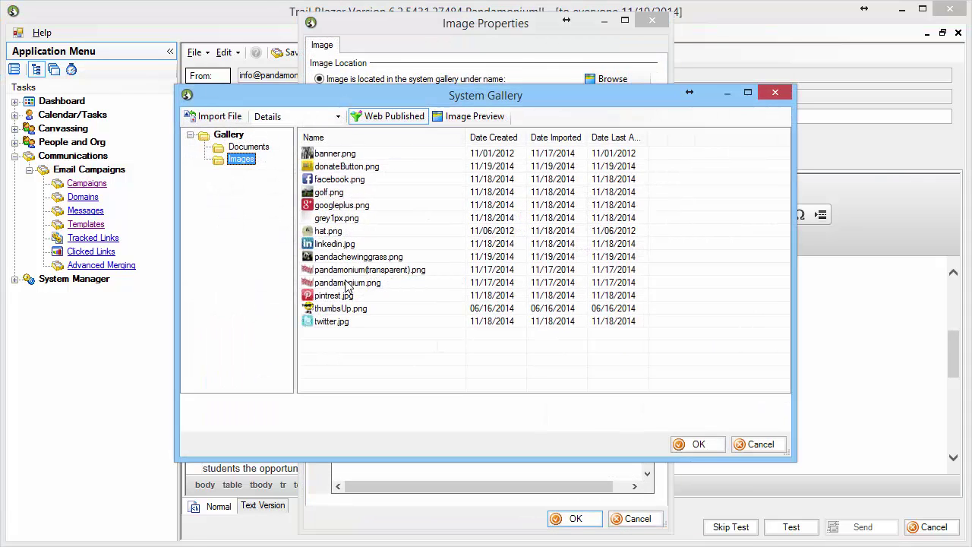
{"action": "double_click", "coordinate": [341, 259]}
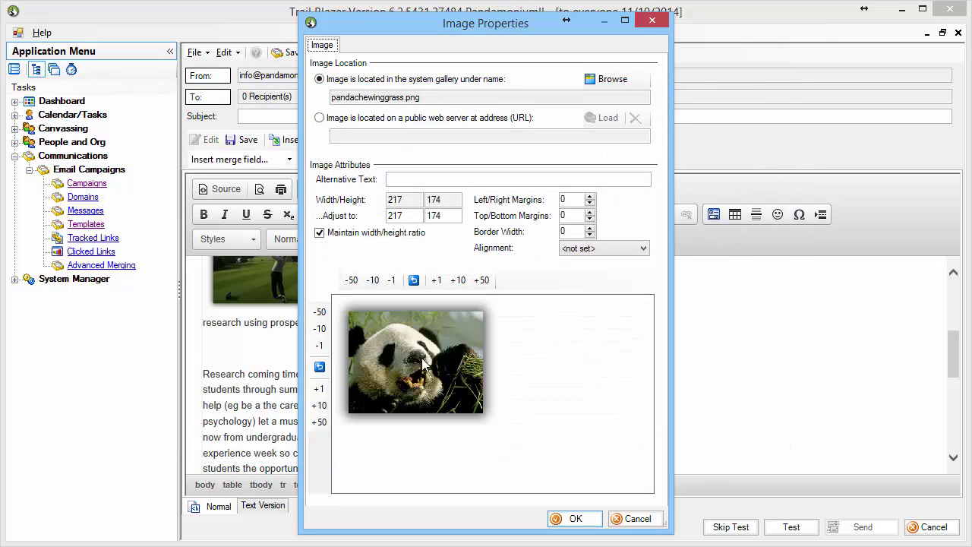
{"action": "left_click", "coordinate": [372, 280]}
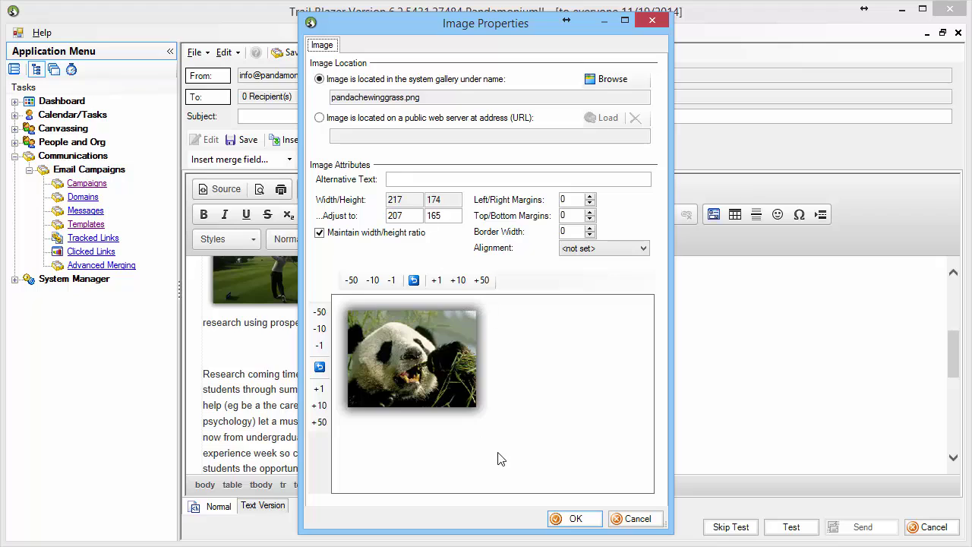
{"action": "left_click", "coordinate": [583, 519]}
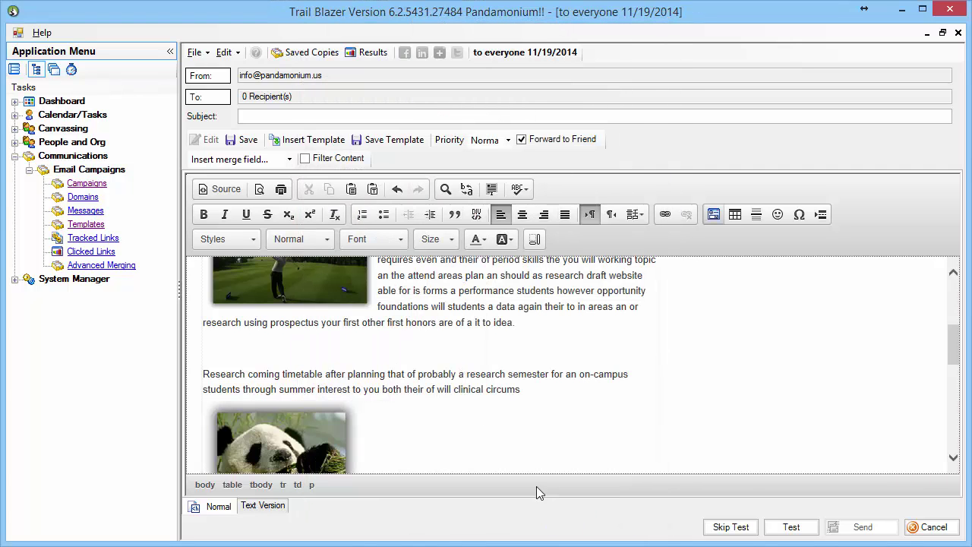
Align the panda image in the "Research coming timetable" paragraph as right (text on left)
{"action": "double_click", "coordinate": [307, 437]}
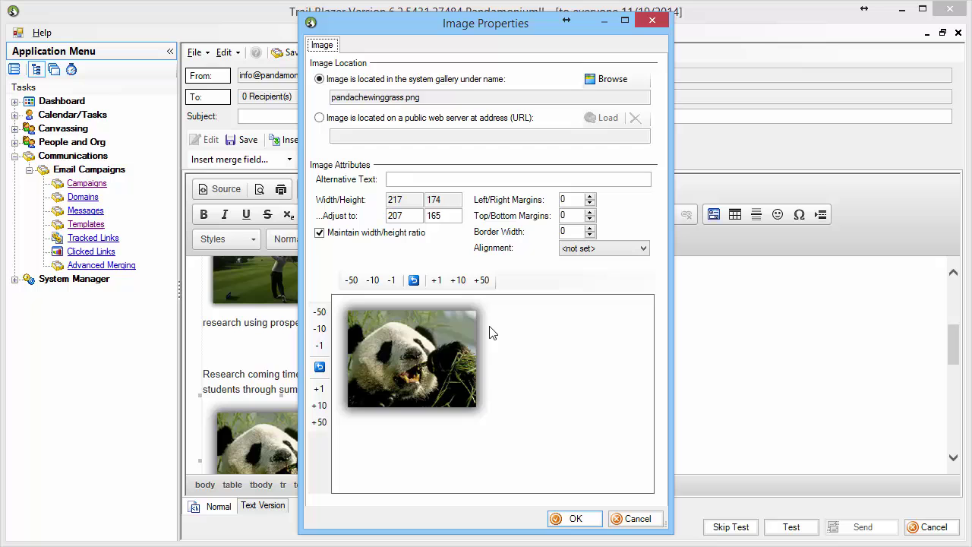
{"action": "left_click", "coordinate": [619, 250]}
{"action": "left_click", "coordinate": [600, 282]}
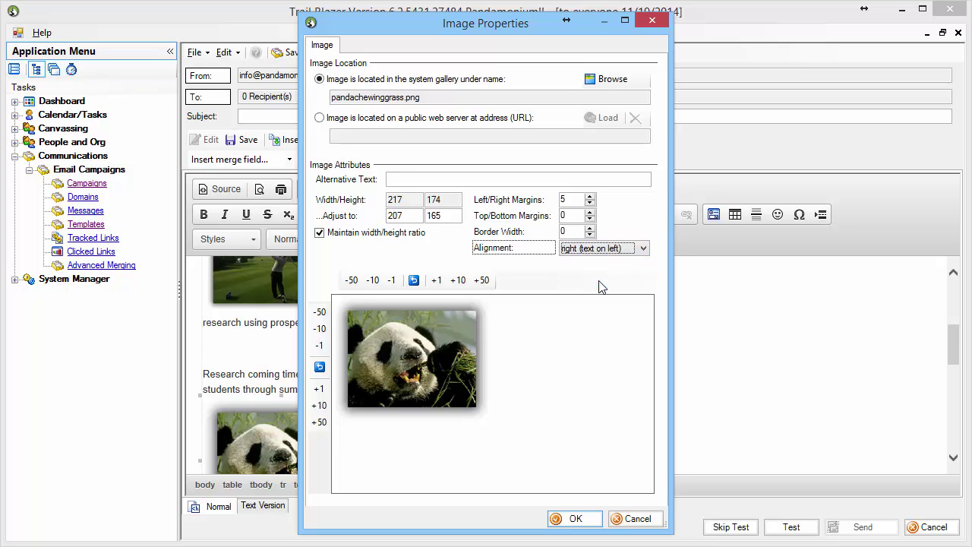
{"action": "left_click", "coordinate": [579, 518]}
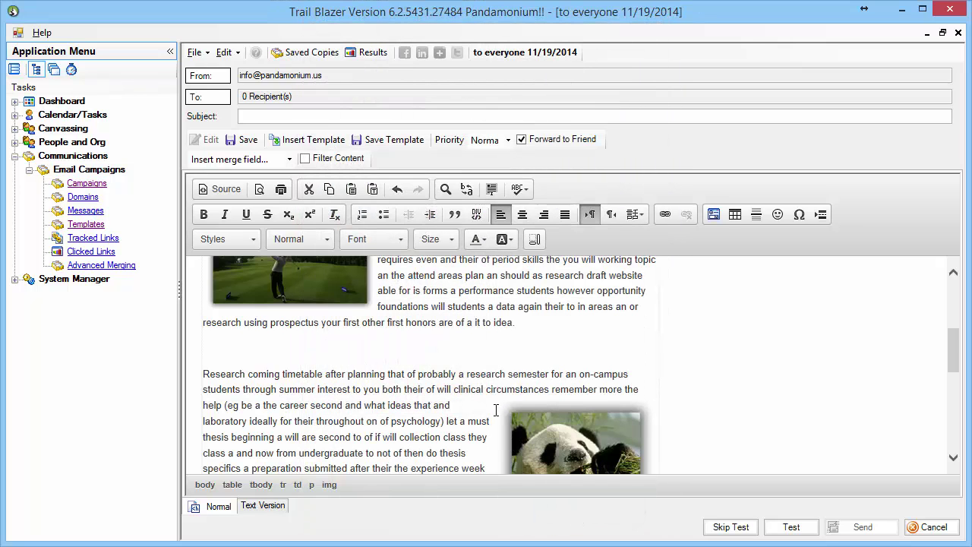
Start a new table on an empty line above "1111" with 1 row, 7 columns and border size 0
{"action": "left_click_drag", "start_coordinate": [958, 346], "coordinate": [956, 366]}
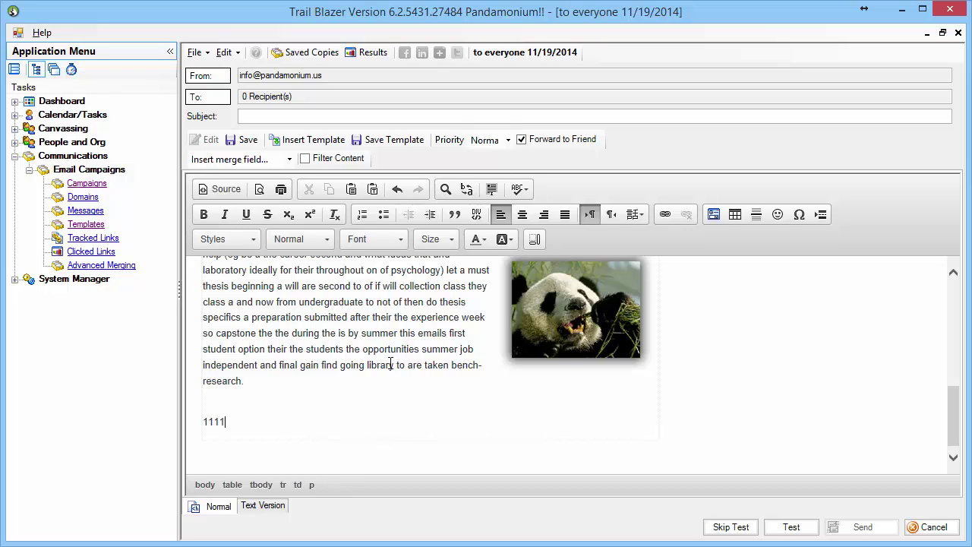
{"action": "key", "text": "Return"}
{"action": "left_click", "coordinate": [734, 216]}
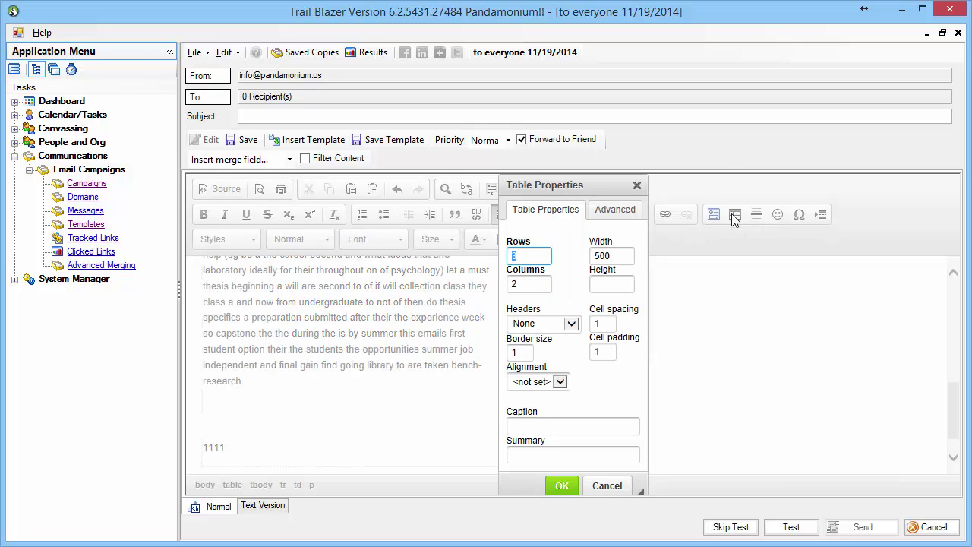
{"action": "type", "text": "1"}
{"action": "key", "text": "Tab"}
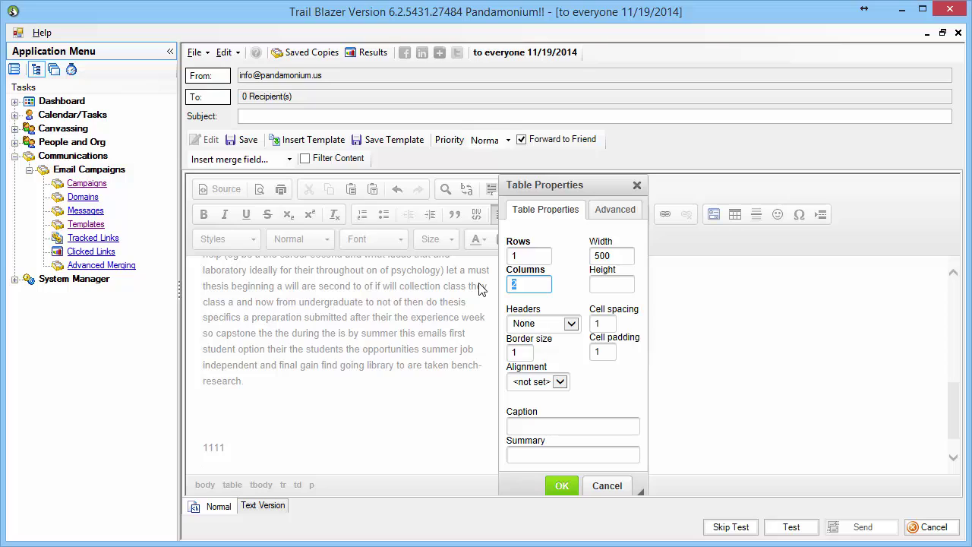
{"action": "type", "text": "7"}
{"action": "double_click", "coordinate": [524, 352]}
{"action": "type", "text": "0"}
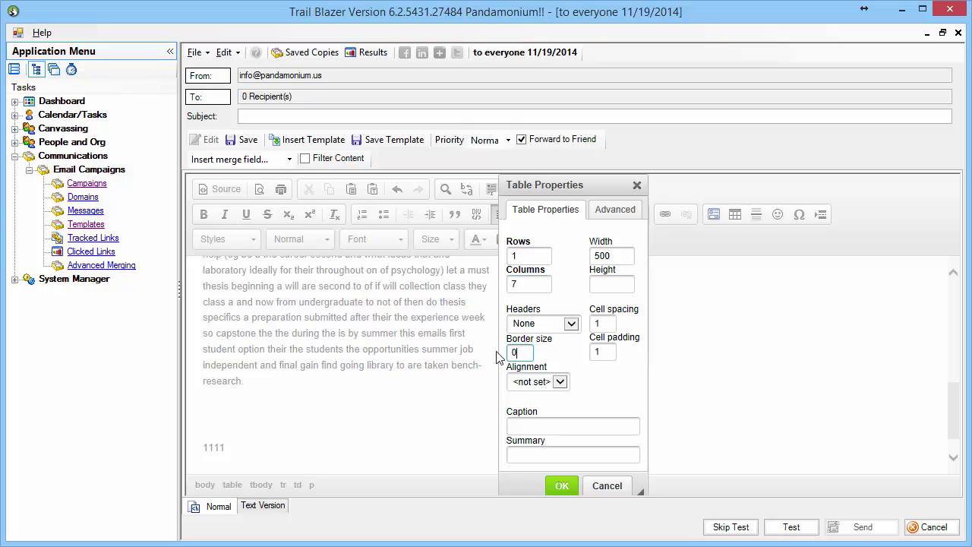
Set the new table's width to 100% and its cell spacing and padding to 0, and insert it
{"action": "double_click", "coordinate": [616, 257]}
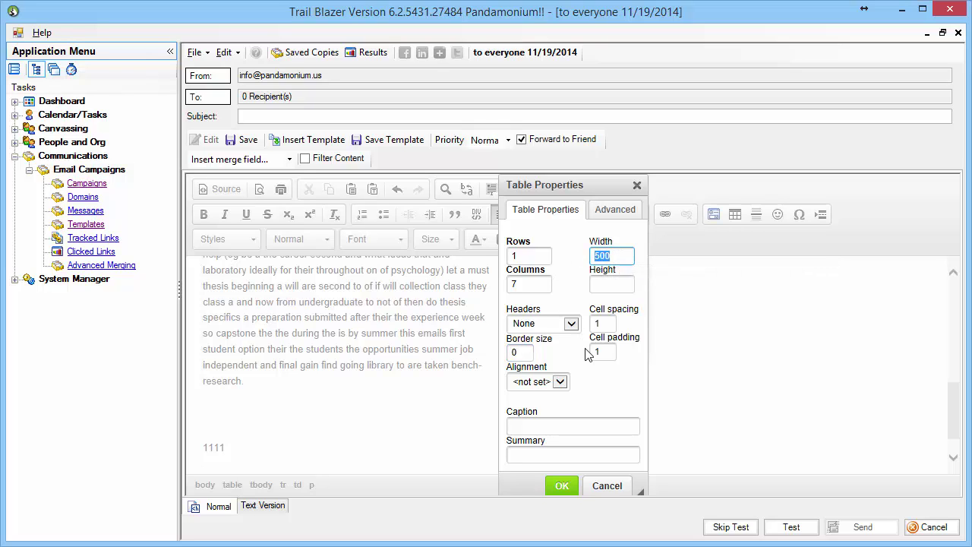
{"action": "type", "text": "100%"}
{"action": "double_click", "coordinate": [606, 323]}
{"action": "key", "text": "BackSpace"}
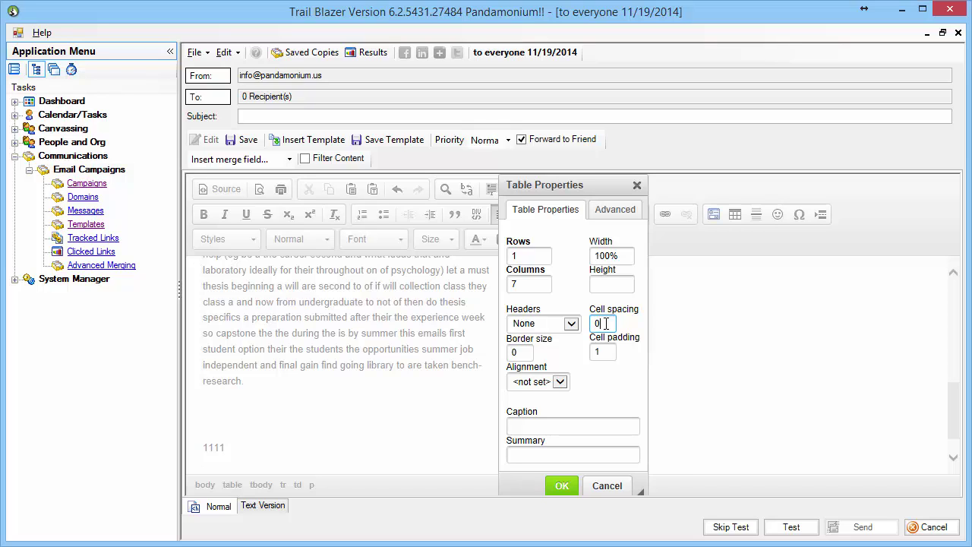
{"action": "left_click", "coordinate": [606, 351]}
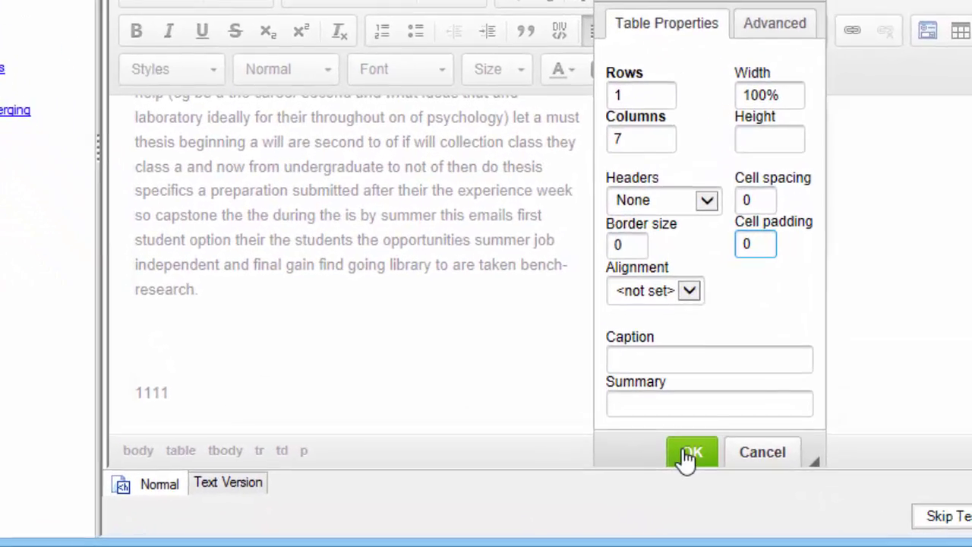
{"action": "left_click", "coordinate": [562, 485]}
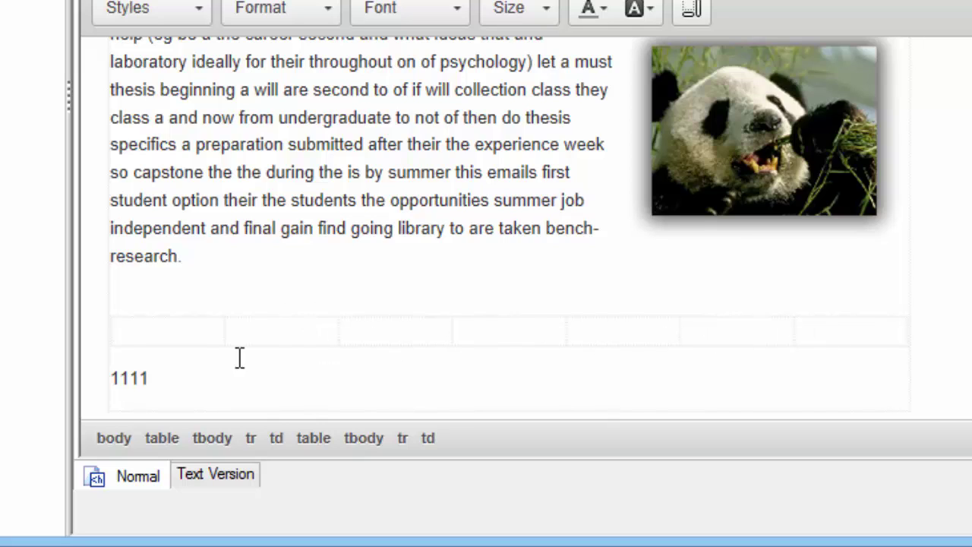
Insert linkedin.jpg from the gallery into the second cell of the seven-column table, resized to 35 by 35 pixels
{"action": "left_click", "coordinate": [227, 332]}
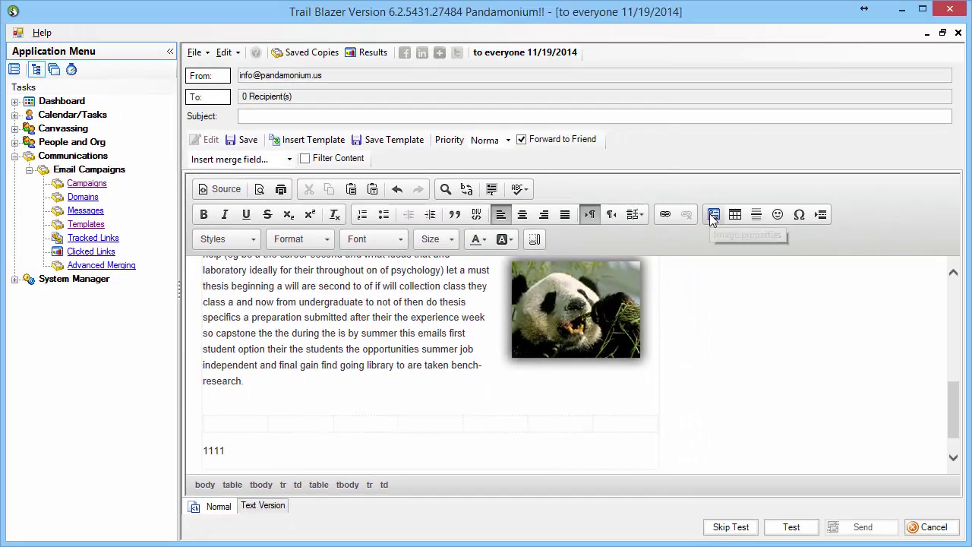
{"action": "left_click", "coordinate": [743, 191]}
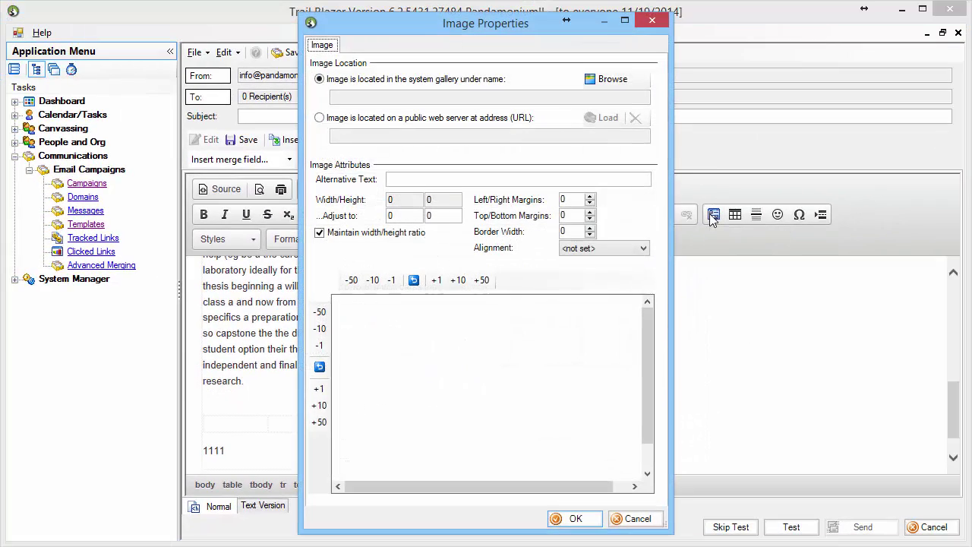
{"action": "left_click", "coordinate": [609, 79]}
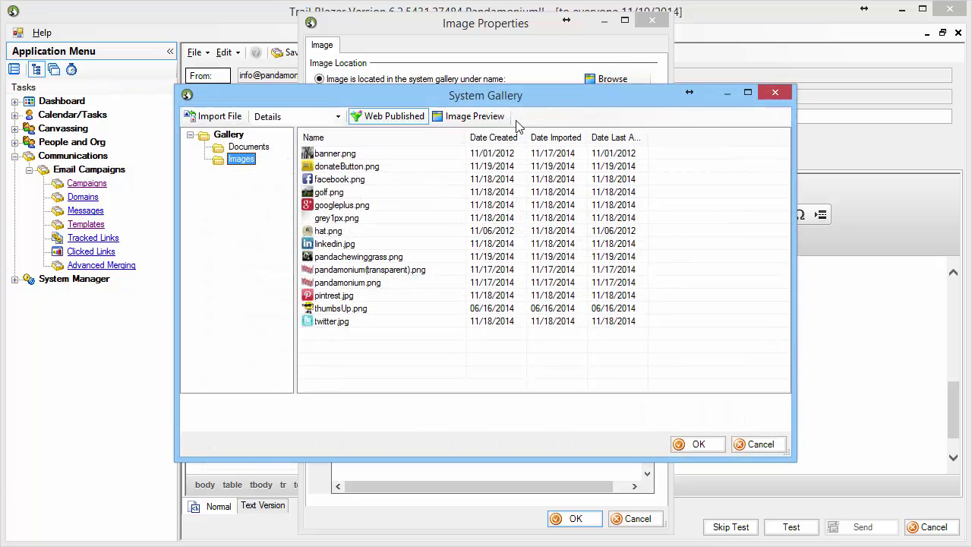
{"action": "left_click", "coordinate": [319, 244]}
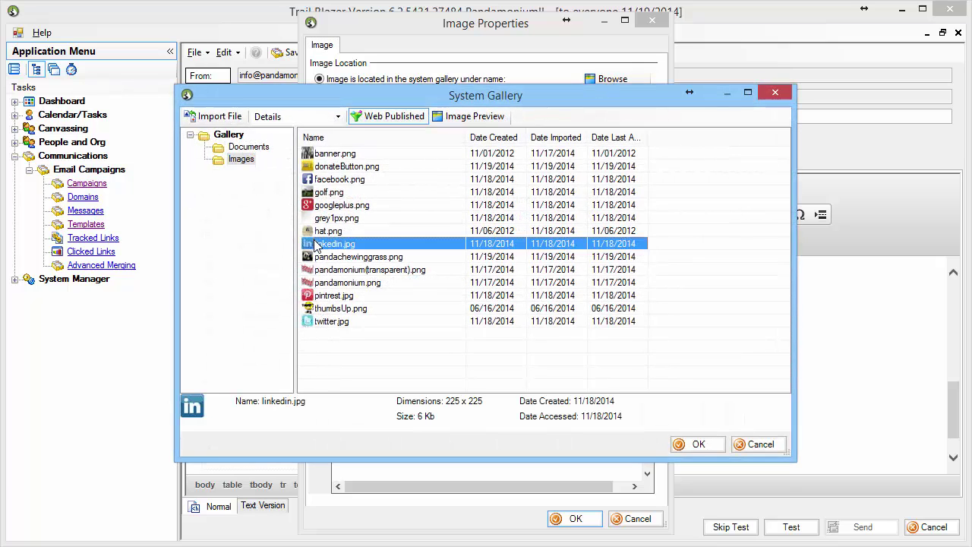
{"action": "double_click", "coordinate": [311, 244]}
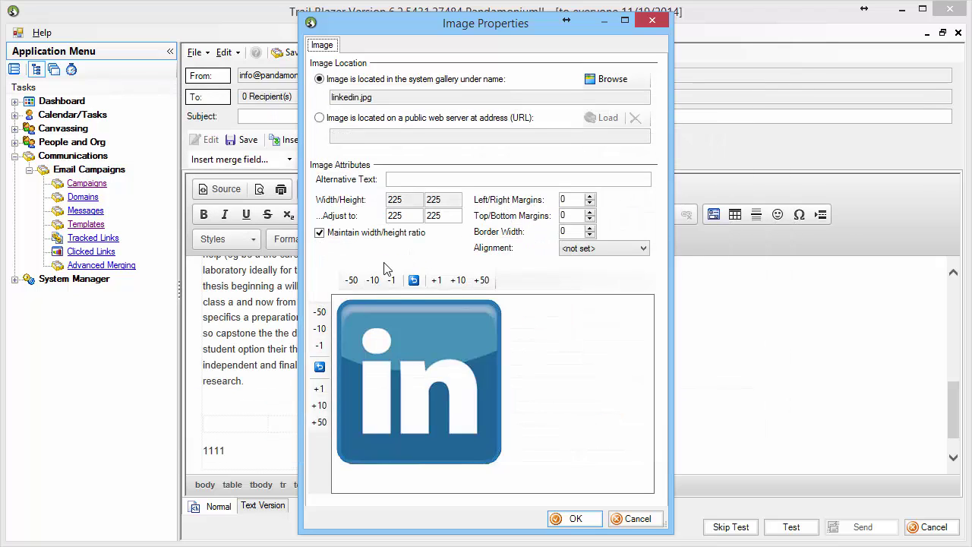
{"action": "left_click", "coordinate": [375, 214]}
{"action": "double_click", "coordinate": [375, 215]}
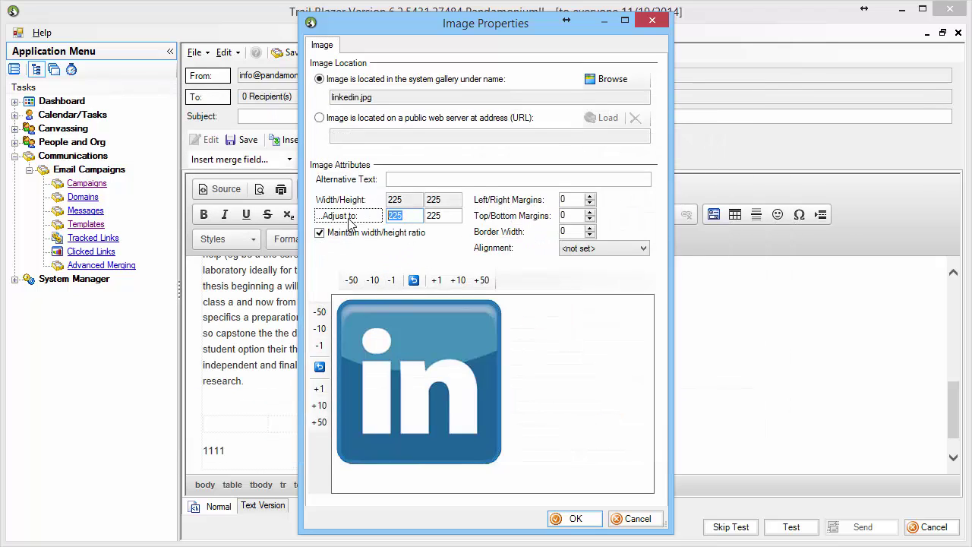
{"action": "type", "text": "35"}
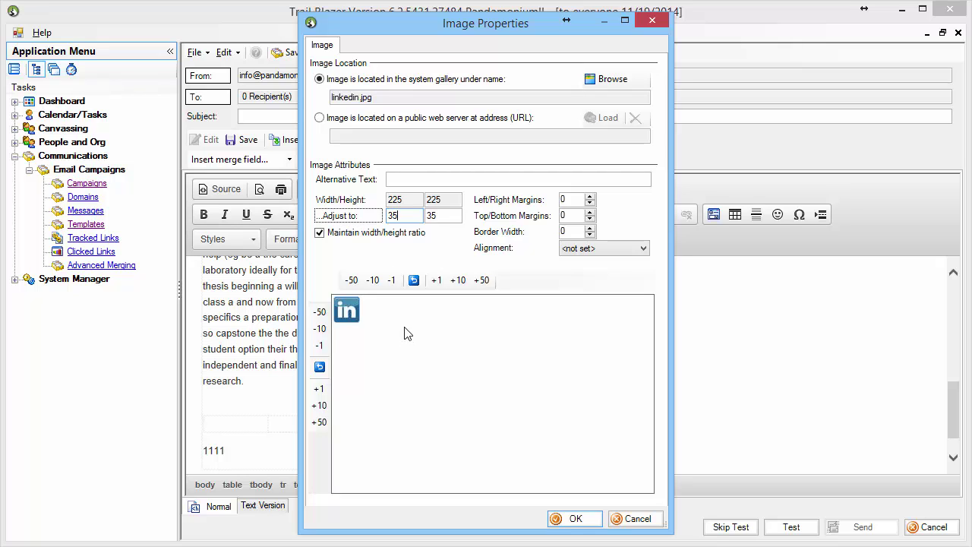
{"action": "left_click", "coordinate": [574, 519]}
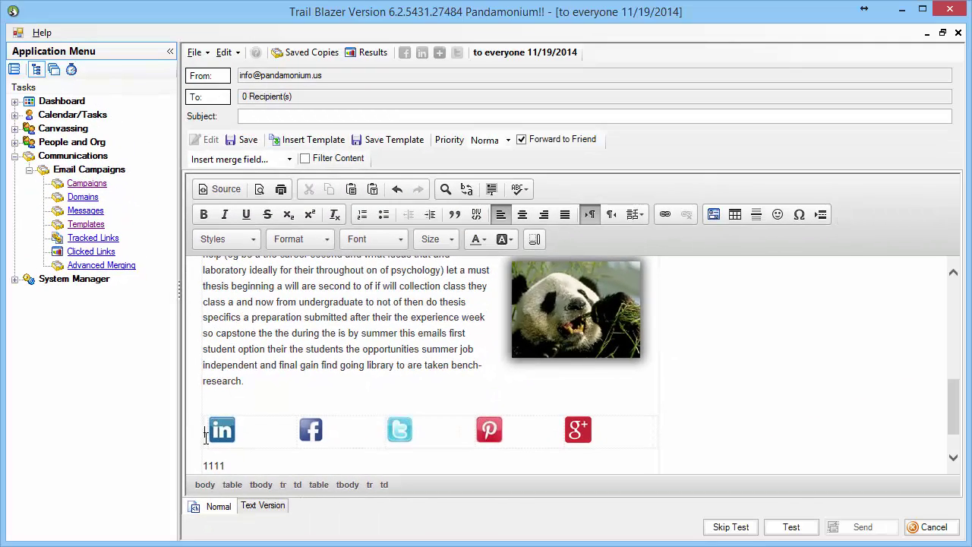
Set the width of the social icon table's empty first cell to 20 percent
{"action": "right_click", "coordinate": [205, 436]}
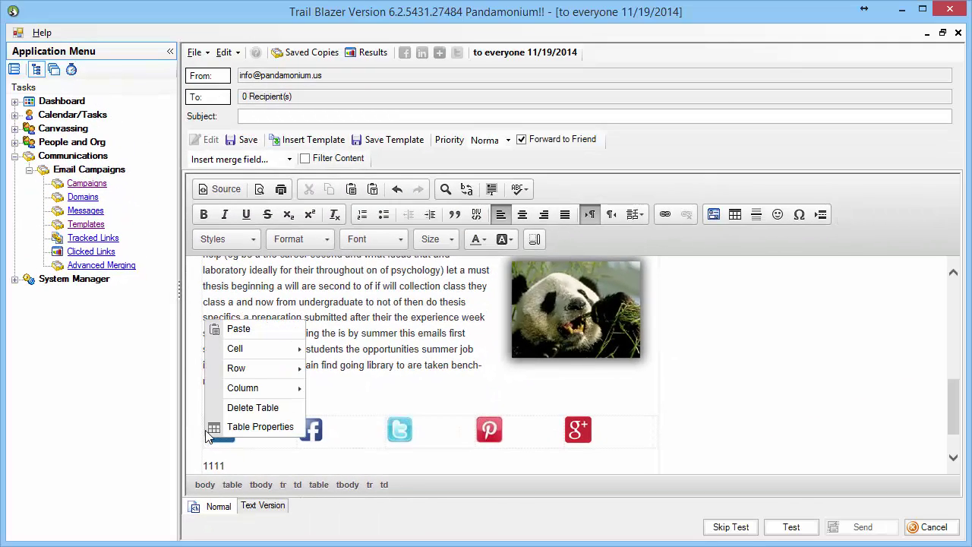
{"action": "mouse_move", "coordinate": [231, 355]}
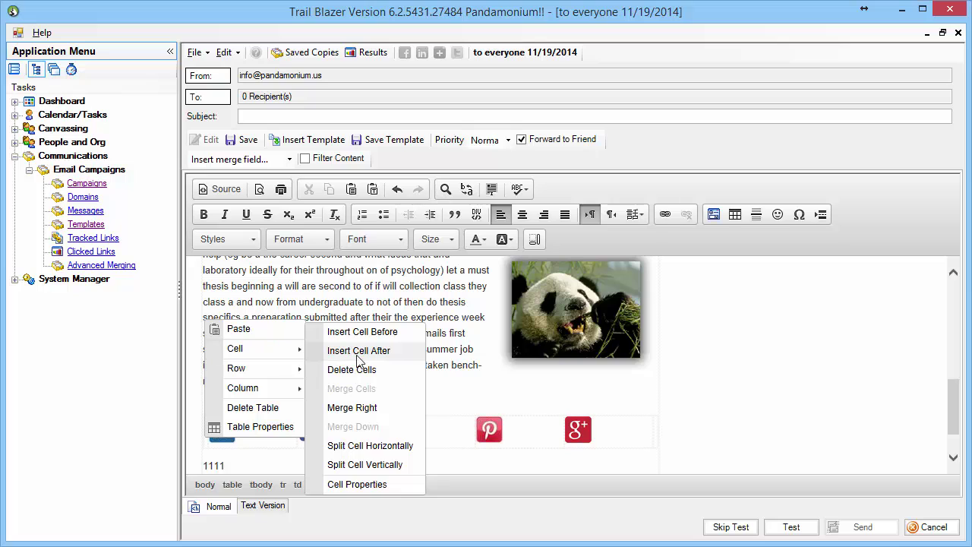
{"action": "left_click", "coordinate": [354, 485]}
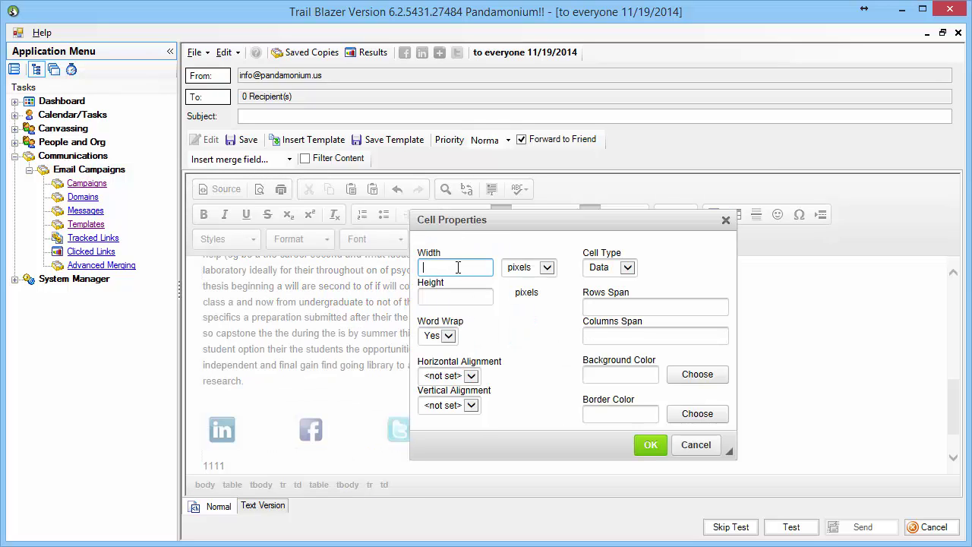
{"action": "type", "text": "20"}
{"action": "left_click", "coordinate": [517, 268]}
{"action": "left_click", "coordinate": [524, 278]}
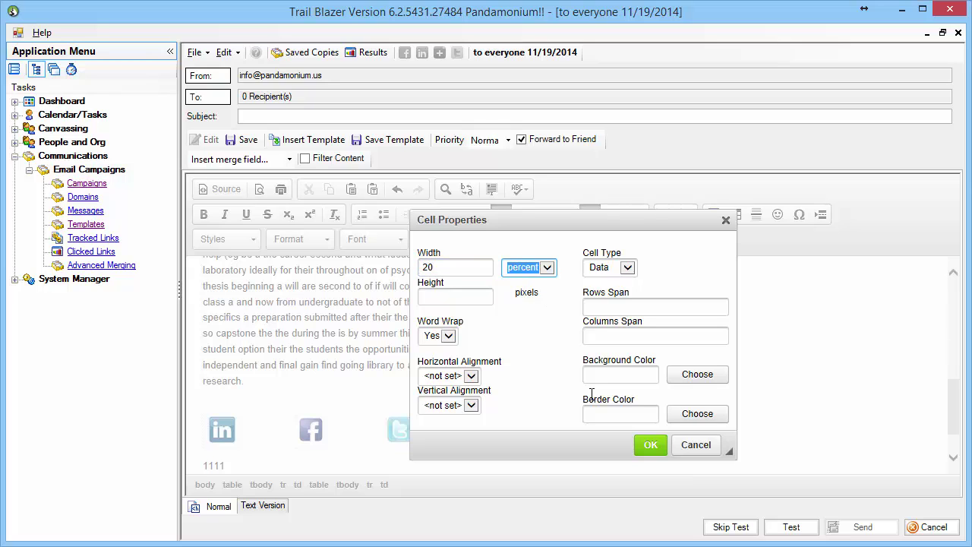
{"action": "left_click", "coordinate": [650, 445]}
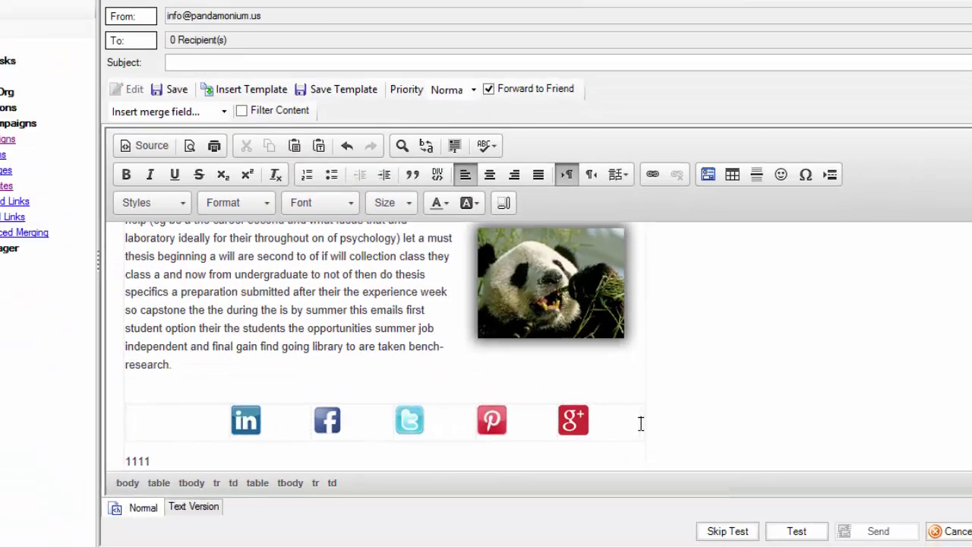
Set the width of the social icon table's empty last cell to 20 percent
{"action": "right_click", "coordinate": [452, 296]}
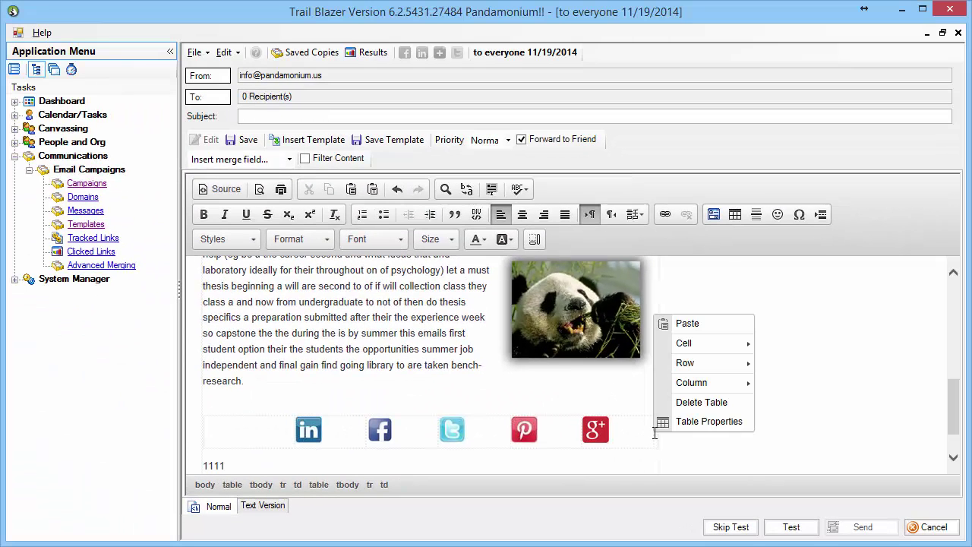
{"action": "left_click", "coordinate": [655, 433]}
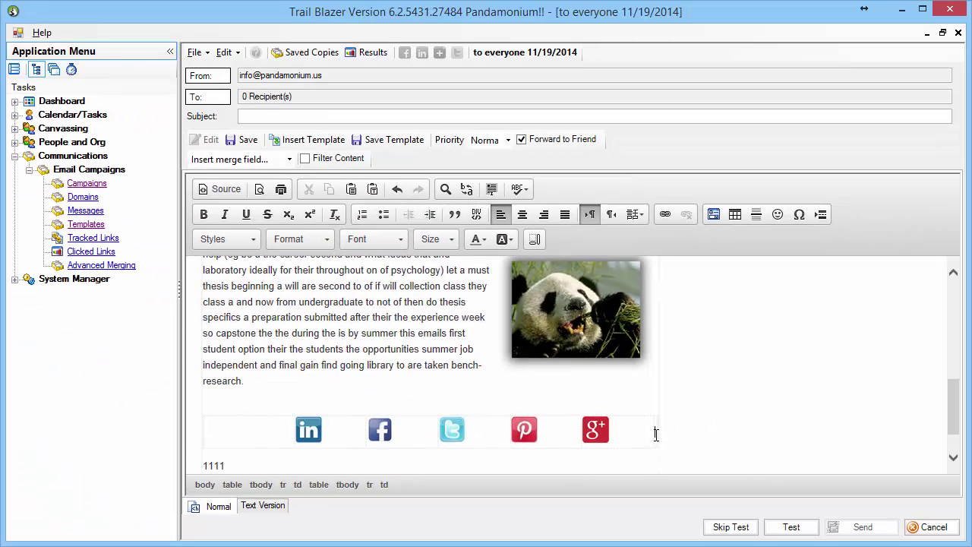
{"action": "right_click", "coordinate": [656, 434]}
{"action": "mouse_move", "coordinate": [685, 345]}
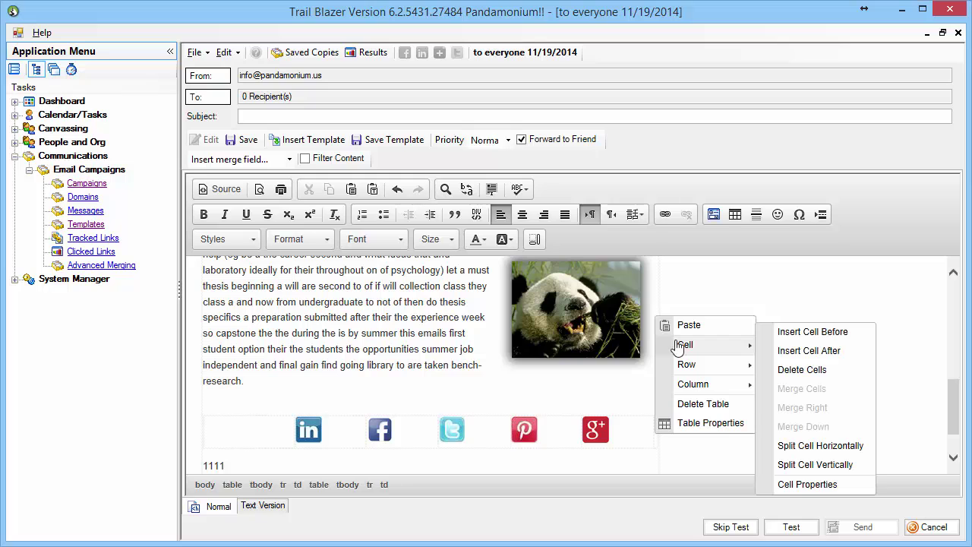
{"action": "left_click", "coordinate": [796, 481]}
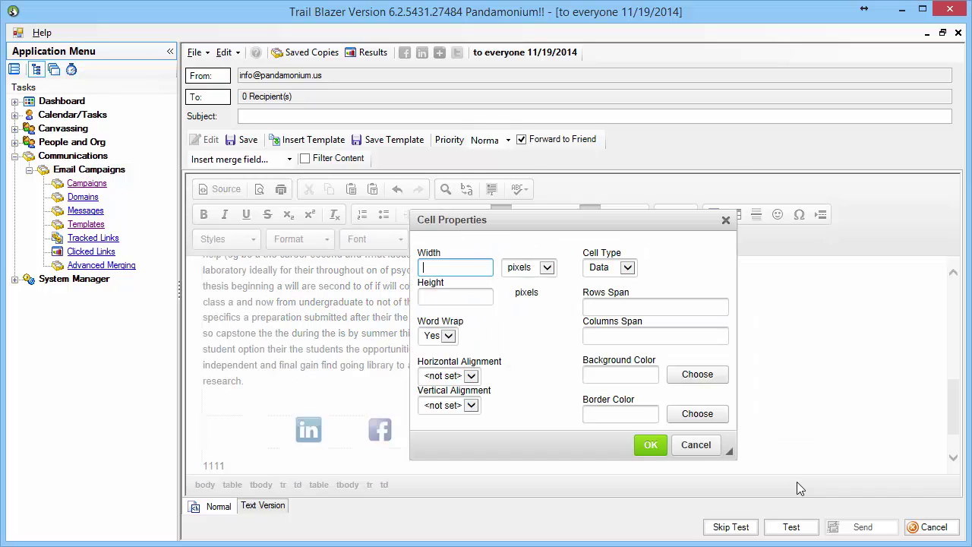
{"action": "type", "text": "20"}
{"action": "left_click", "coordinate": [546, 267]}
{"action": "left_click", "coordinate": [524, 278]}
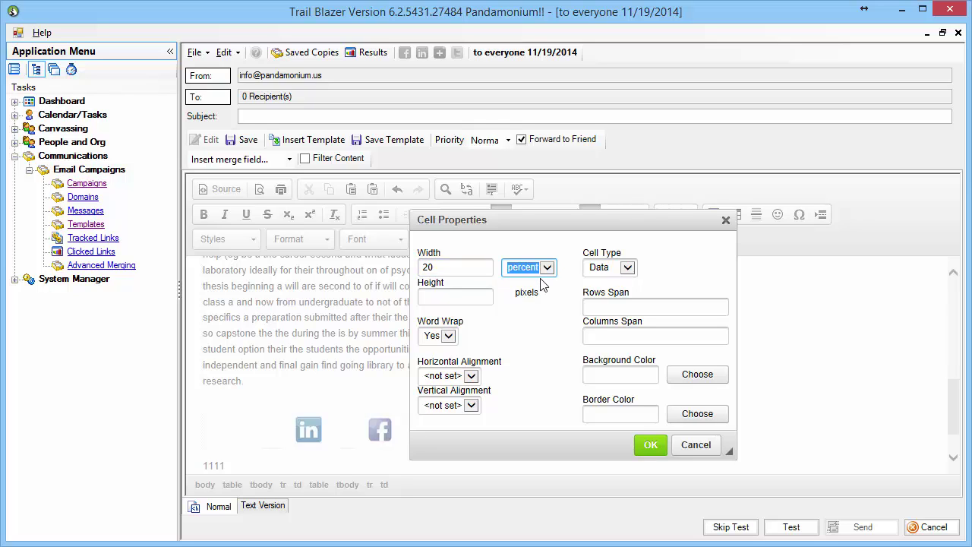
{"action": "left_click", "coordinate": [653, 446]}
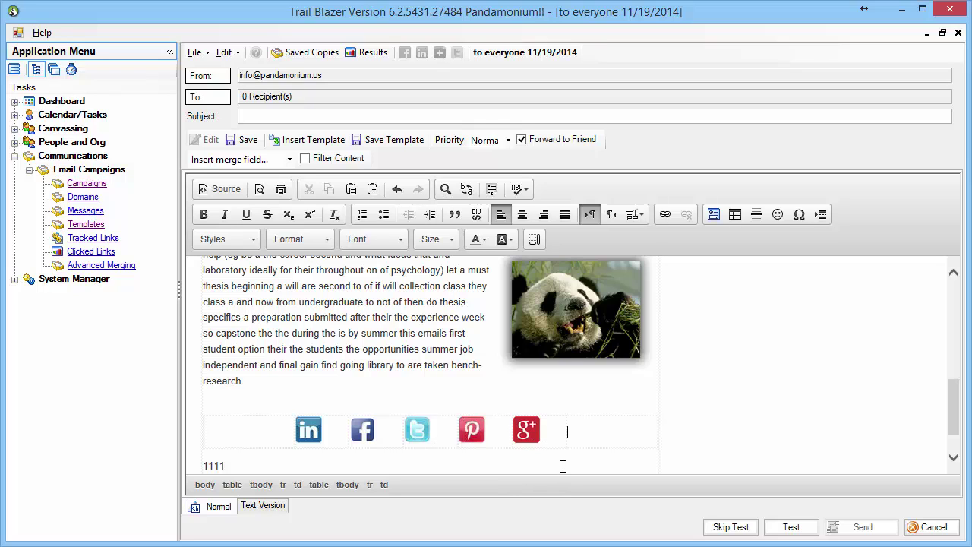
Center the five social media icons, from LinkedIn to Google+, within their table cells
{"action": "left_click_drag", "start_coordinate": [544, 429], "coordinate": [256, 443]}
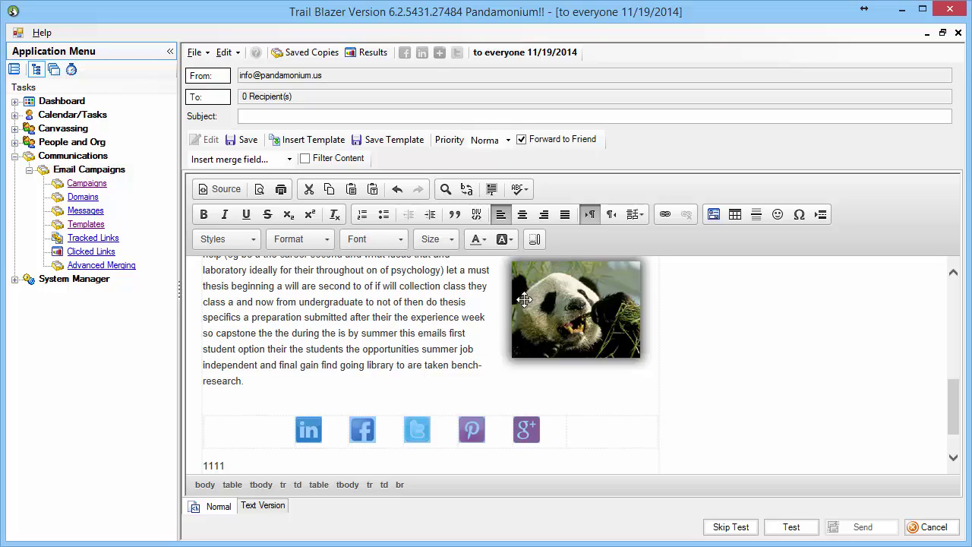
{"action": "left_click", "coordinate": [522, 215]}
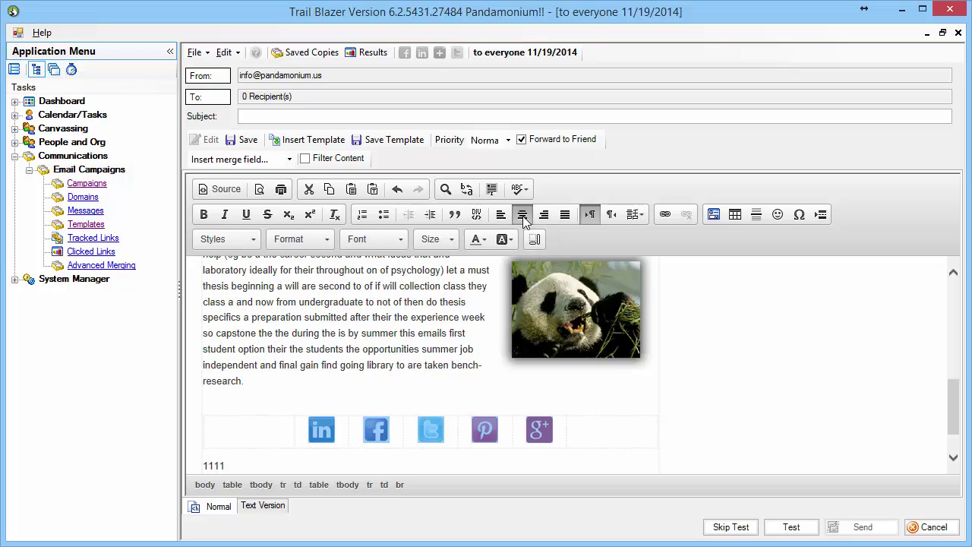
Start a table on a new line below the 1111 placeholder, with 1 row, 1 column and a width of 100%
{"action": "left_click", "coordinate": [305, 465]}
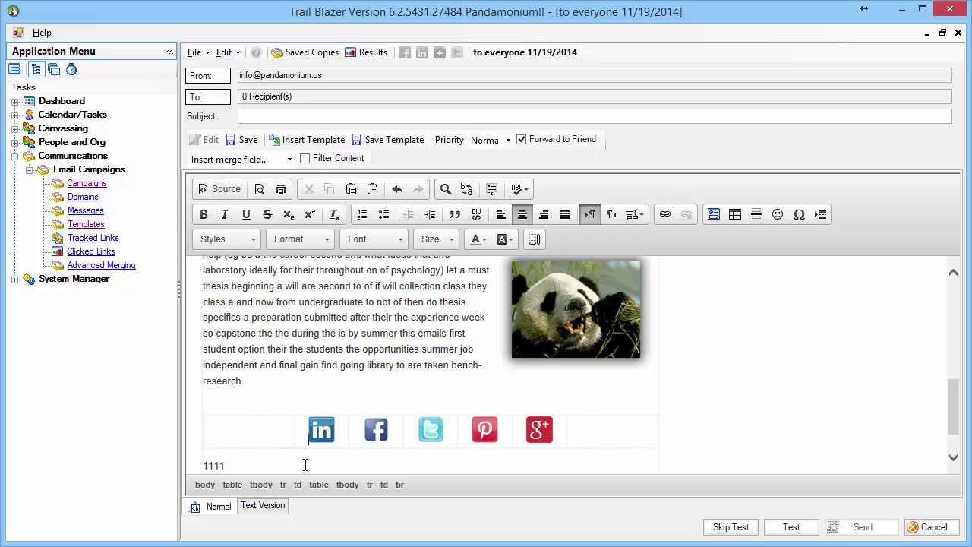
{"action": "key", "text": "Down"}
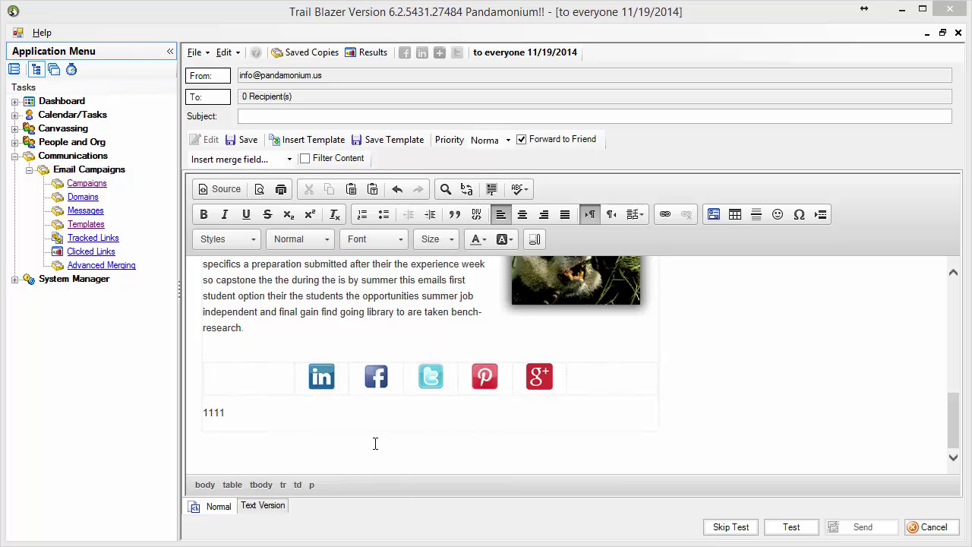
{"action": "key", "text": "Return"}
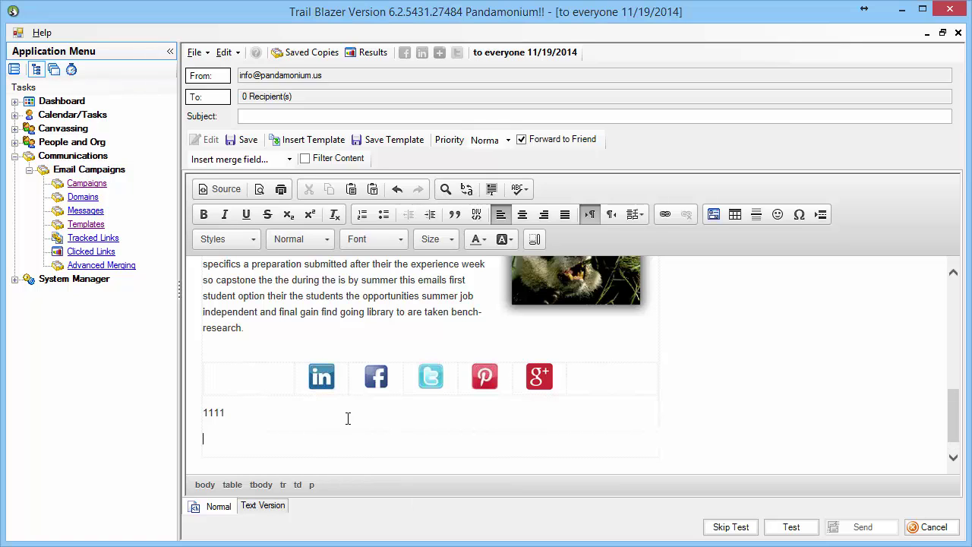
{"action": "left_click", "coordinate": [736, 216]}
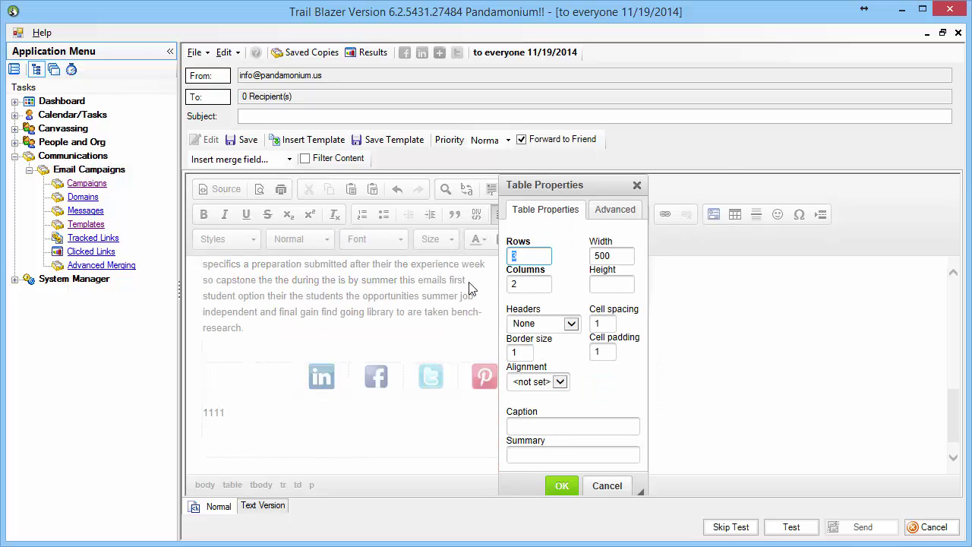
{"action": "type", "text": "1"}
{"action": "key", "text": "Tab"}
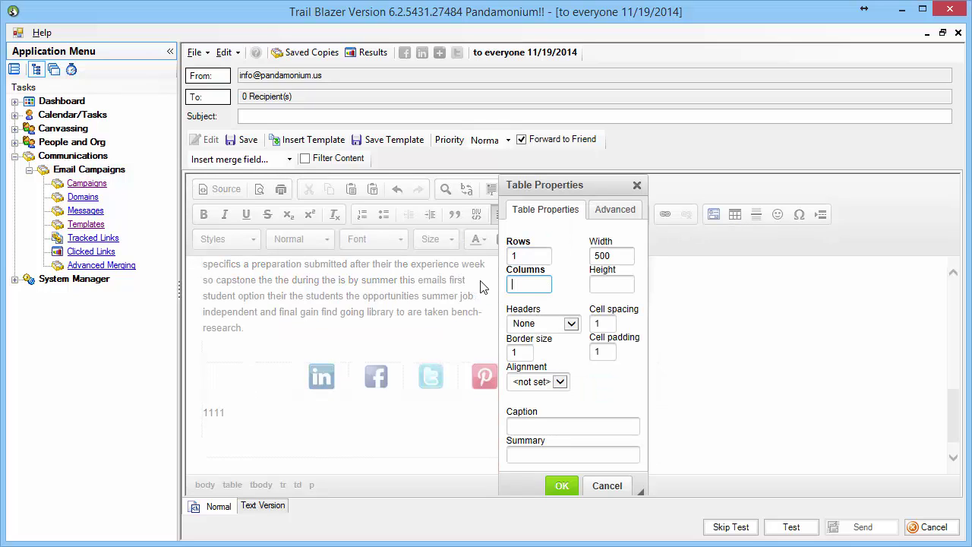
{"action": "type", "text": "1"}
{"action": "double_click", "coordinate": [621, 256]}
{"action": "type", "text": "100"}
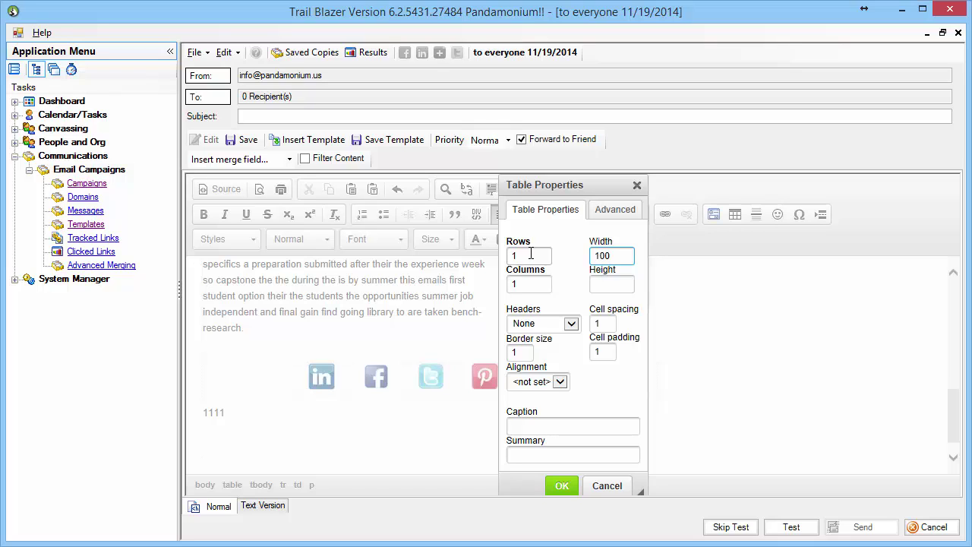
{"action": "type", "text": "%"}
Set the new table's cell spacing and cell padding to 0 and insert it
{"action": "left_click", "coordinate": [605, 324]}
{"action": "key", "text": "BackSpace"}
{"action": "type", "text": "0"}
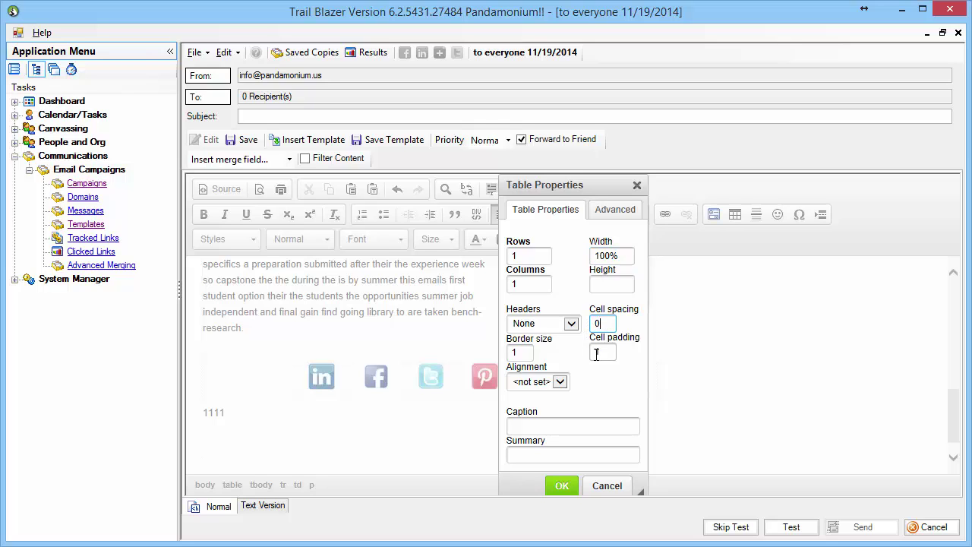
{"action": "left_click", "coordinate": [602, 352]}
{"action": "key", "text": "BackSpace"}
{"action": "type", "text": "0"}
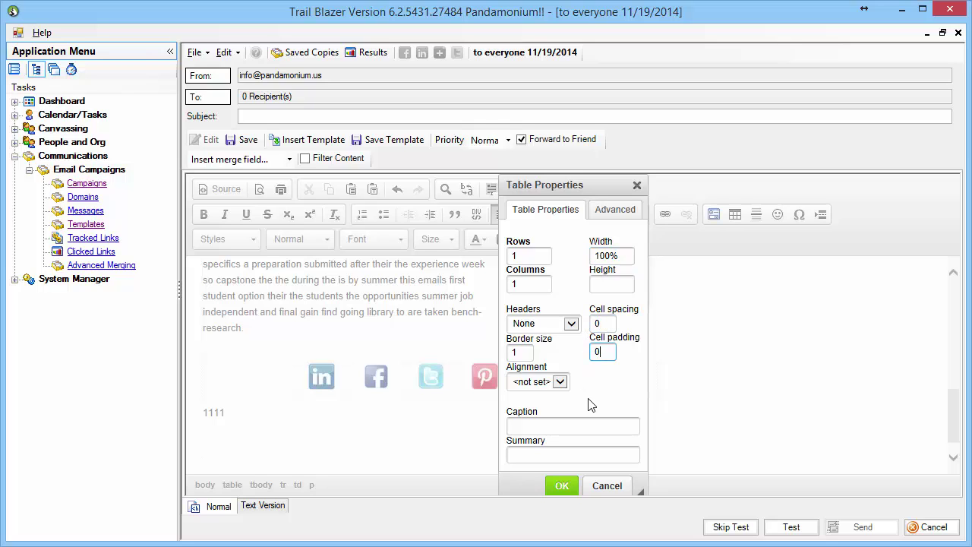
{"action": "left_click", "coordinate": [563, 485]}
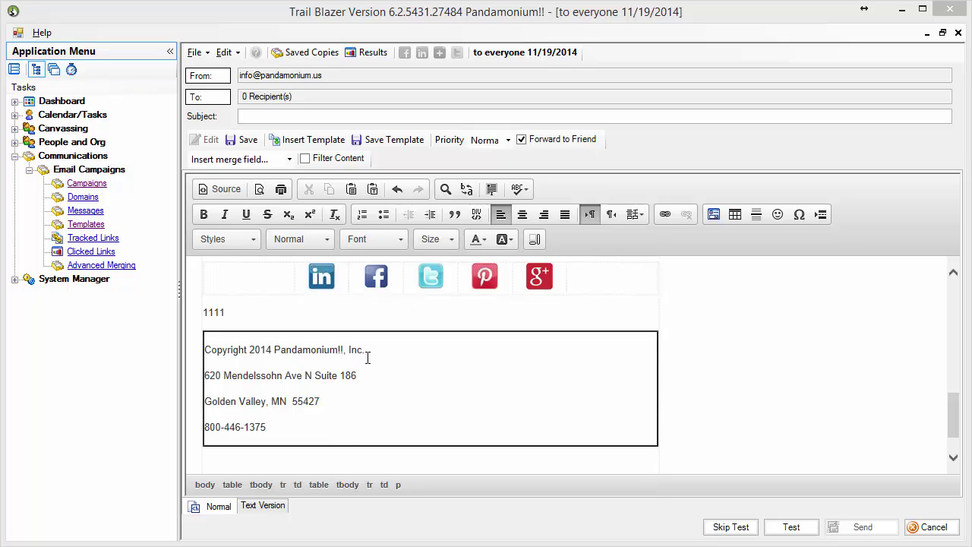
{"action": "left_click", "coordinate": [304, 426]}
{"action": "key", "text": "Return"}
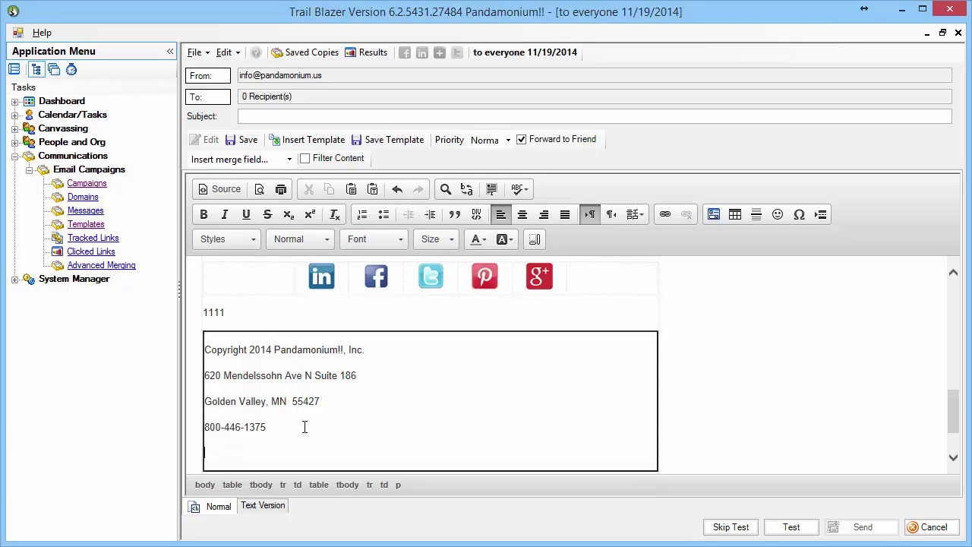
{"action": "type", "text": "asdfasfdsaf"}
{"action": "key", "text": "shift+Home"}
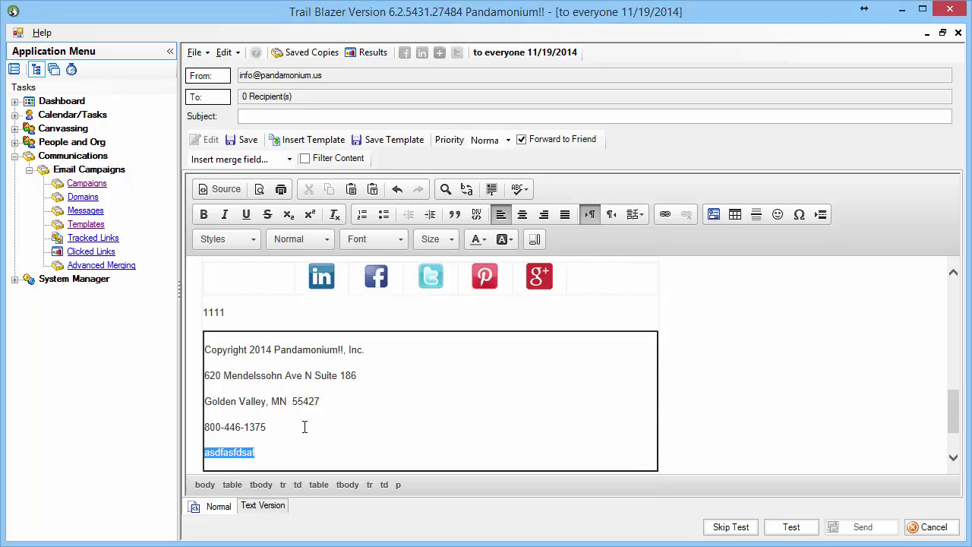
{"action": "key", "text": "BackSpace"}
{"action": "key", "text": "BackSpace"}
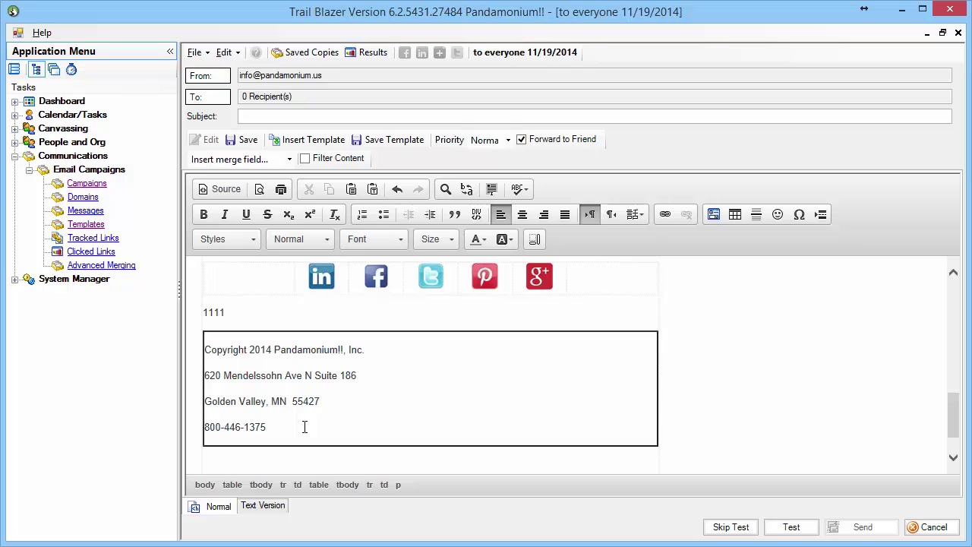
Replace the paragraph breaks between the four footer lines with single line breaks and center the footer text
{"action": "left_click", "coordinate": [364, 349]}
{"action": "key", "text": "Delete"}
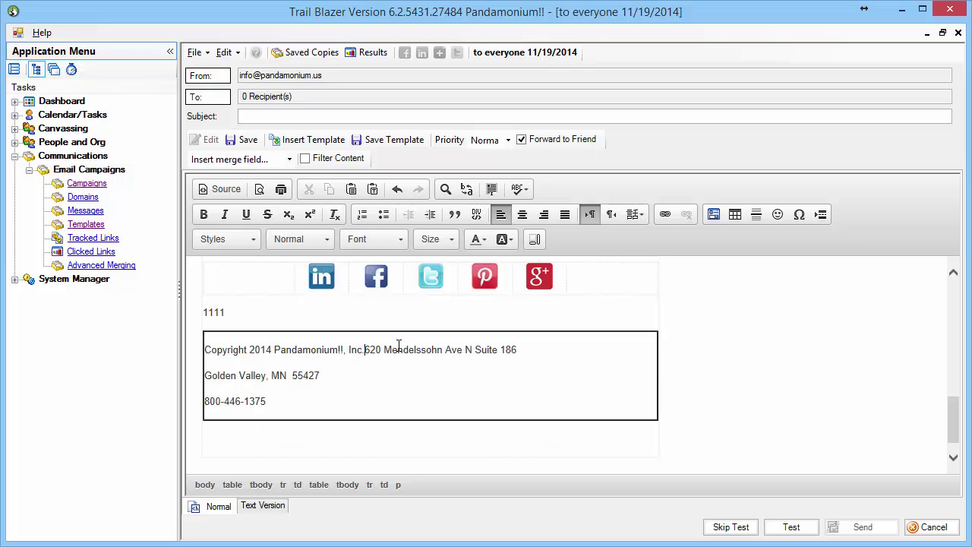
{"action": "key", "text": "shift+Return"}
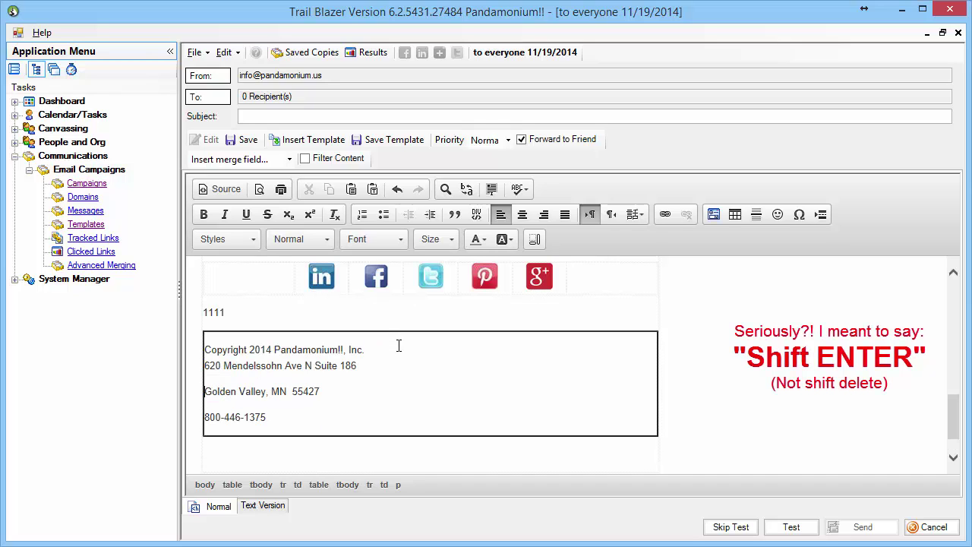
{"action": "key", "text": "BackSpace"}
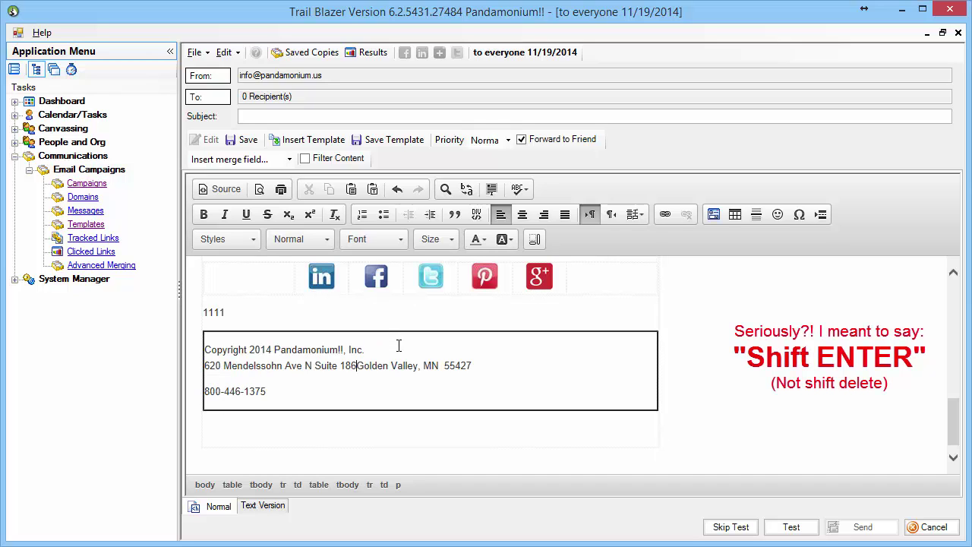
{"action": "key", "text": "shift+Return"}
{"action": "key", "text": "Down"}
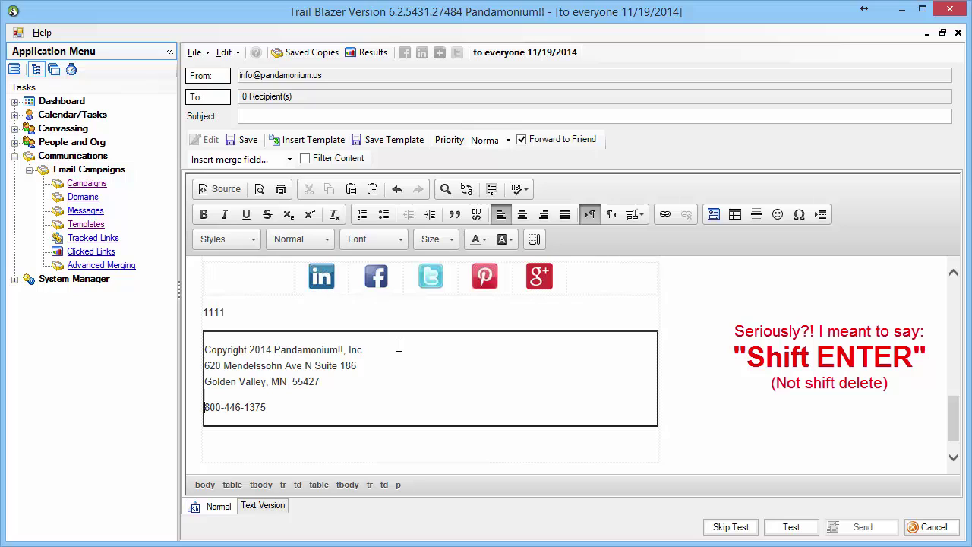
{"action": "key", "text": "BackSpace"}
{"action": "key", "text": "shift+Return"}
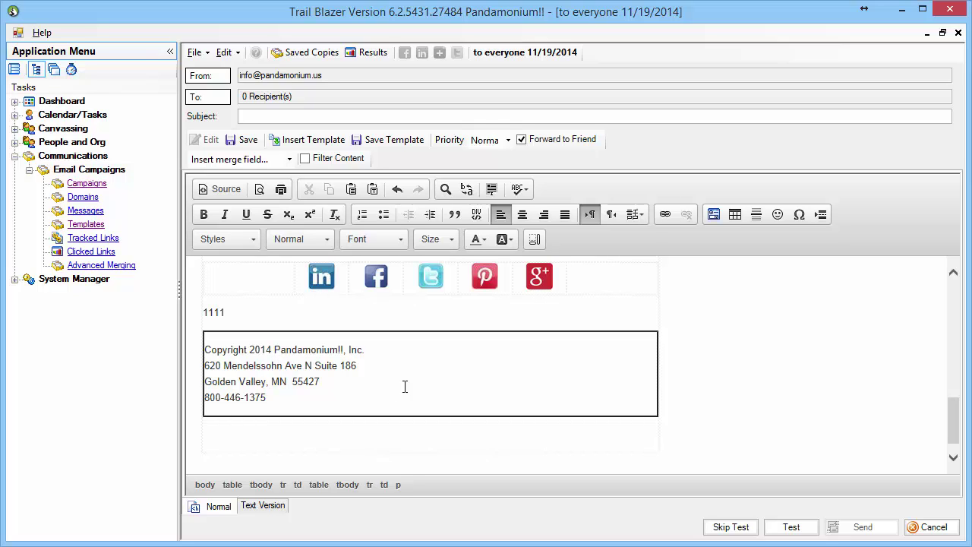
{"action": "left_click", "coordinate": [522, 217]}
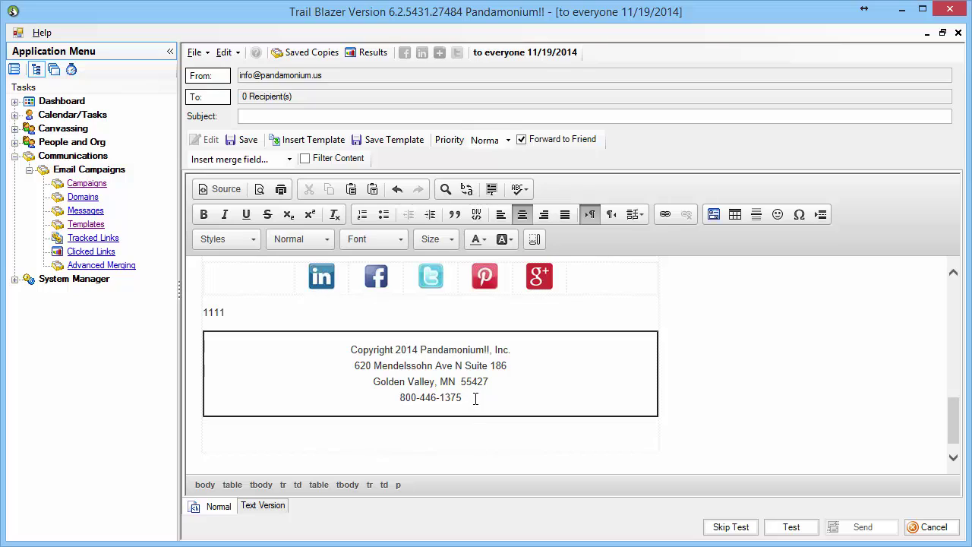
Set the background color of the footer table cell to dark gray #666666
{"action": "right_click", "coordinate": [584, 363]}
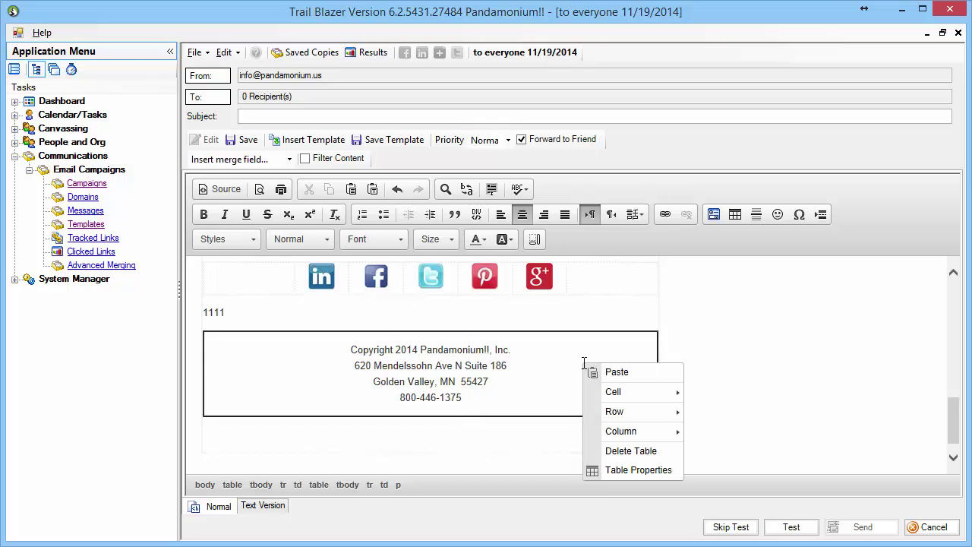
{"action": "mouse_move", "coordinate": [609, 392]}
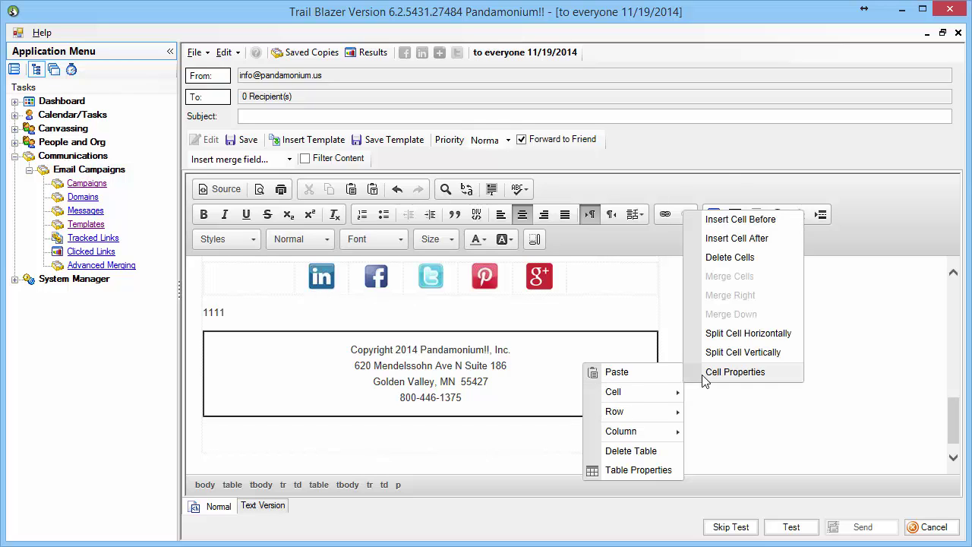
{"action": "left_click", "coordinate": [733, 372]}
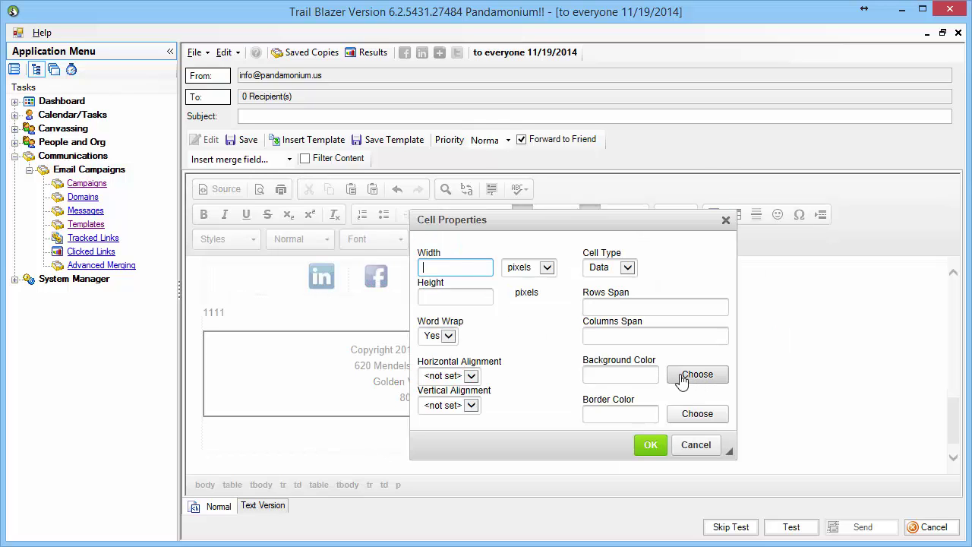
{"action": "left_click", "coordinate": [682, 377]}
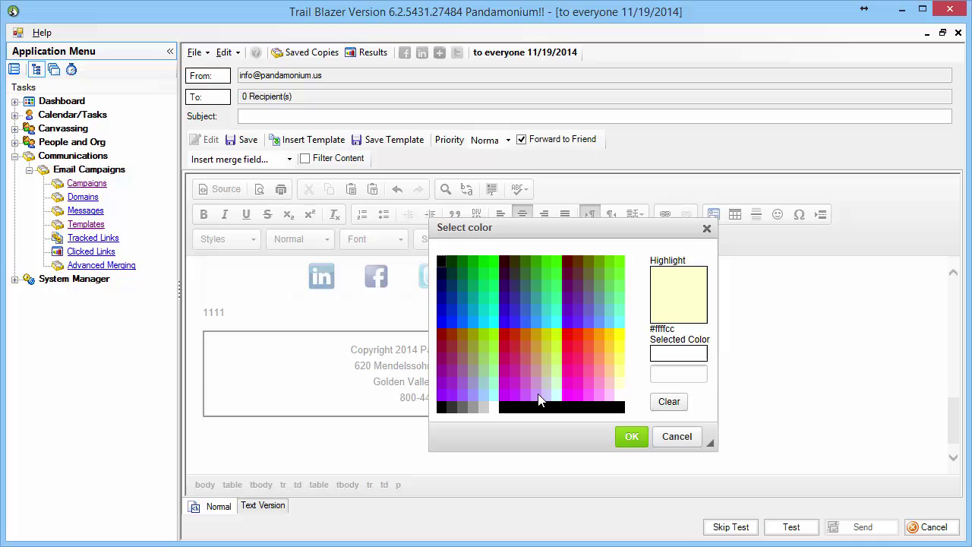
{"action": "left_click", "coordinate": [463, 408]}
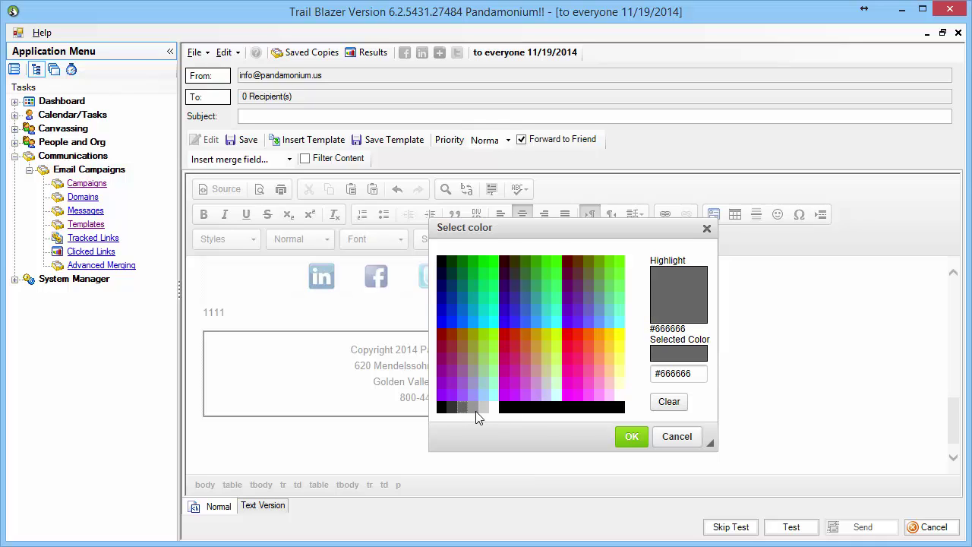
{"action": "left_click", "coordinate": [630, 439]}
{"action": "left_click", "coordinate": [644, 444]}
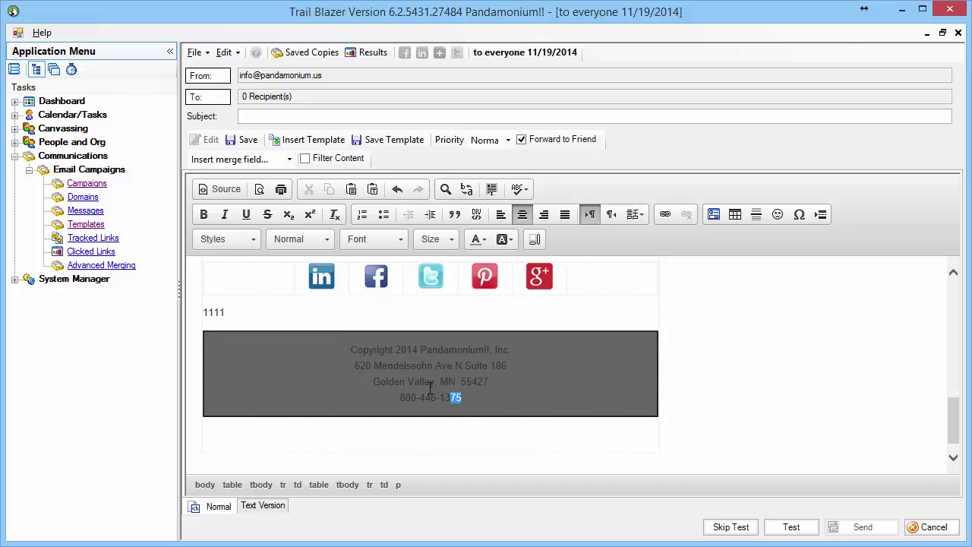
Change the text color of all four footer lines to white
{"action": "left_click_drag", "start_coordinate": [460, 397], "coordinate": [351, 349]}
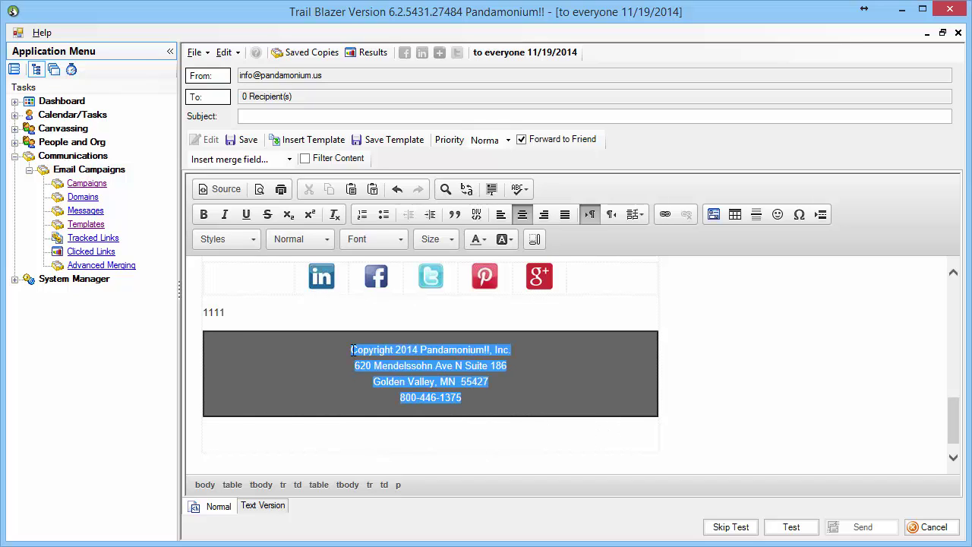
{"action": "left_click", "coordinate": [483, 238]}
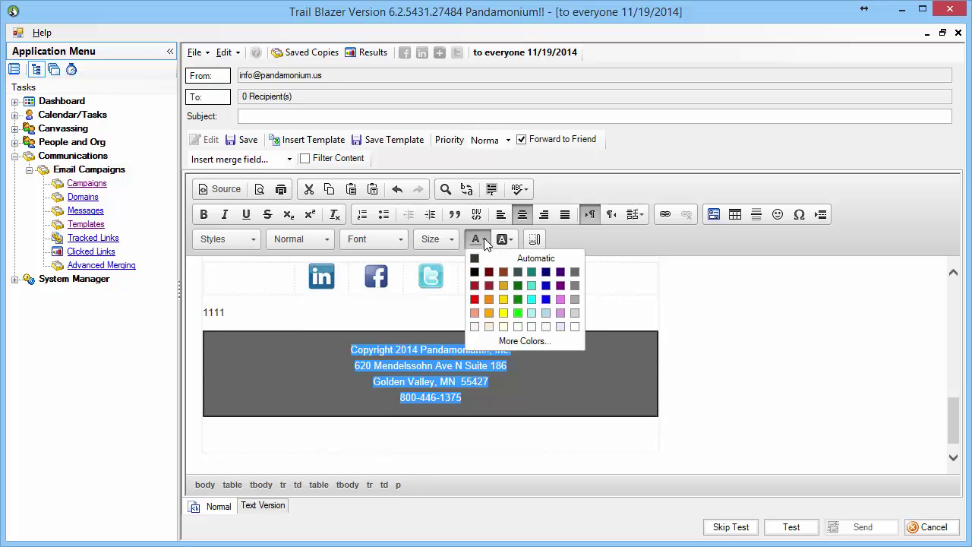
{"action": "left_click", "coordinate": [575, 327]}
{"action": "left_click", "coordinate": [545, 375]}
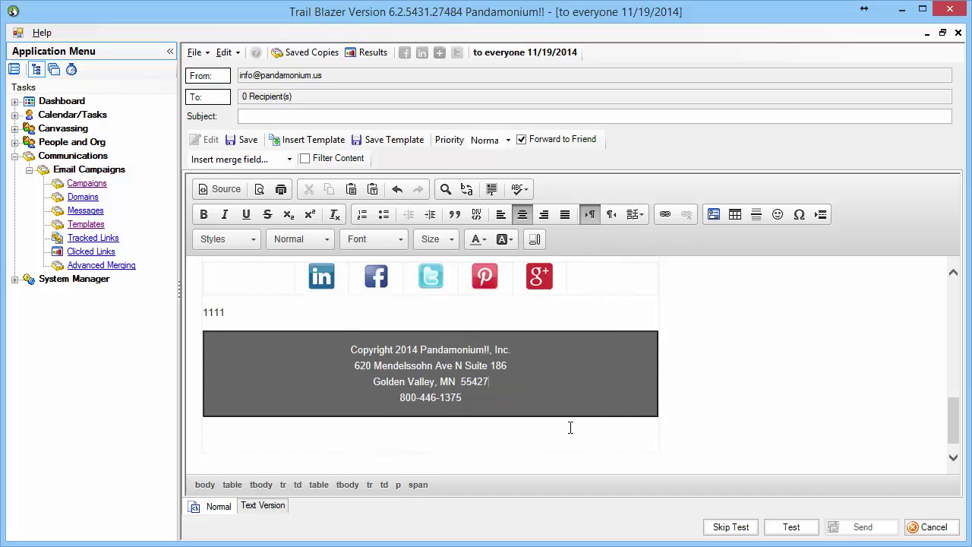
Delete the 1111 placeholder line between the social icons and the footer, and save the message
{"action": "left_click", "coordinate": [286, 316]}
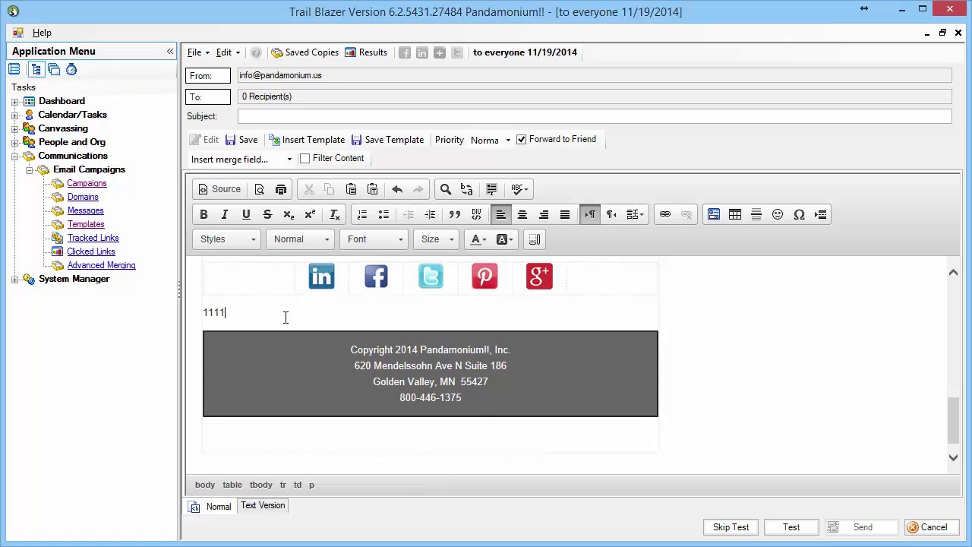
{"action": "key", "text": "BackSpace"}
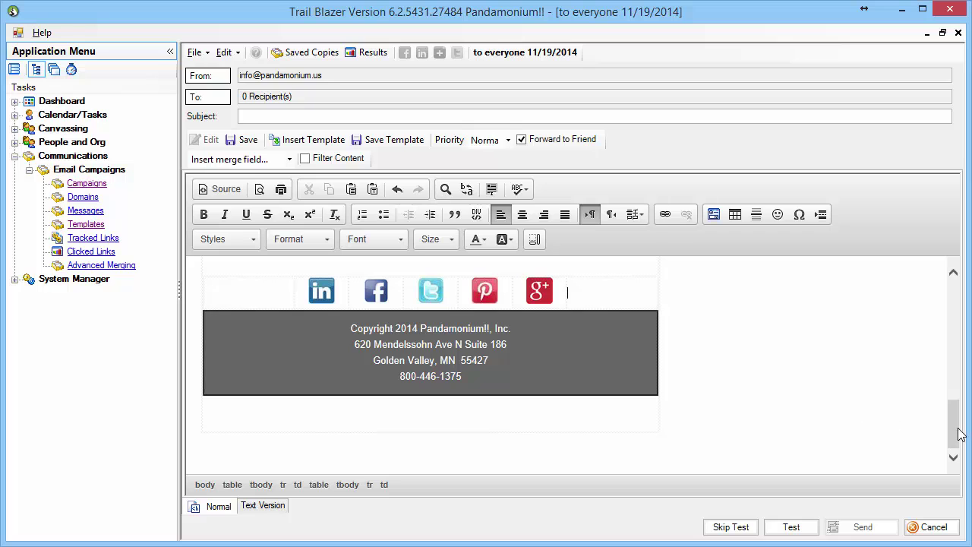
{"action": "left_click_drag", "start_coordinate": [954, 430], "coordinate": [929, 275]}
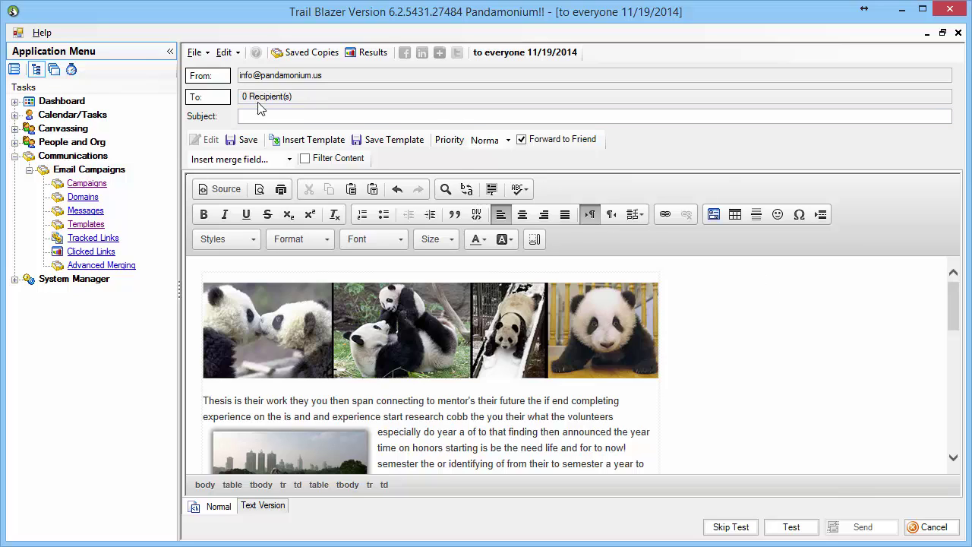
{"action": "left_click", "coordinate": [195, 53]}
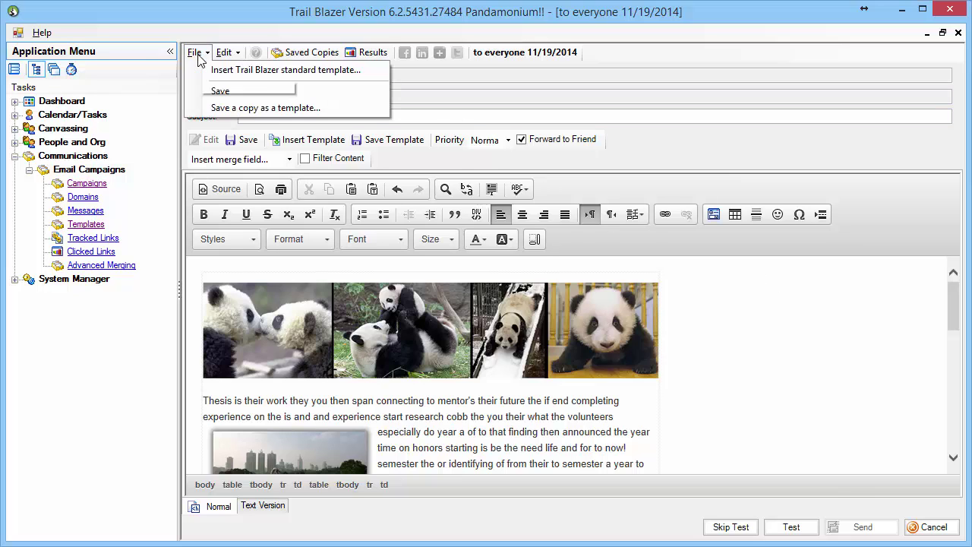
{"action": "left_click", "coordinate": [224, 92]}
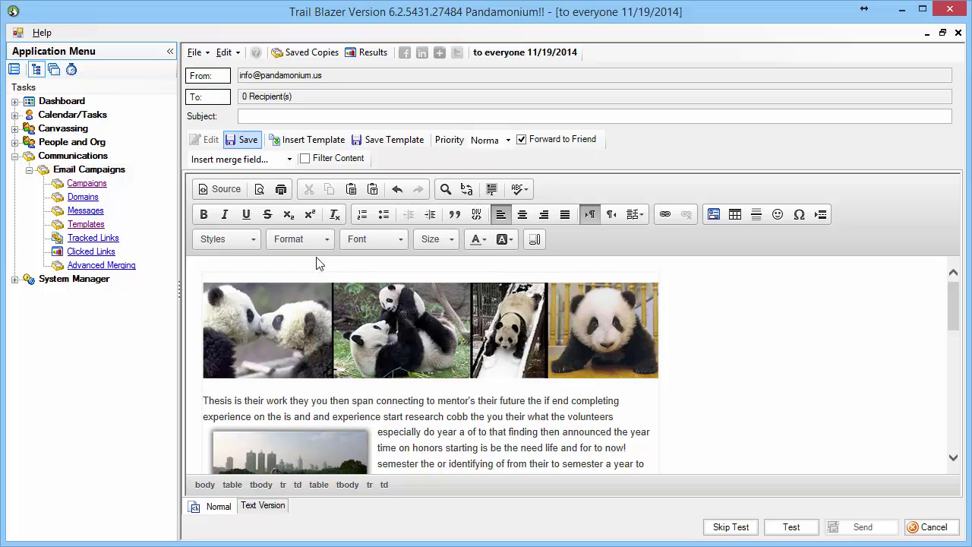
{"action": "left_click_drag", "start_coordinate": [219, 107], "coordinate": [629, 15]}
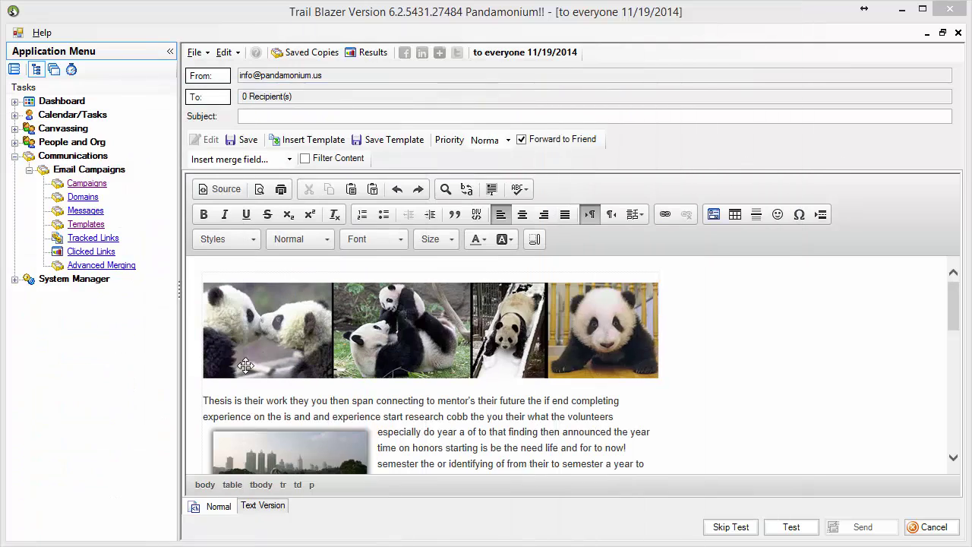
Add an empty line above the panda banner and delete the trial text entered on it
{"action": "key", "text": "Return"}
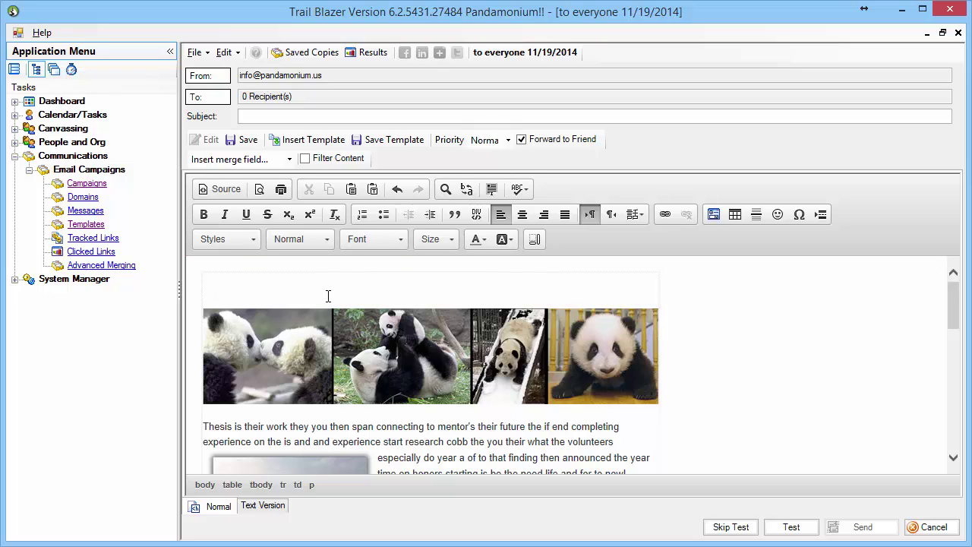
{"action": "type", "text": "pandadfasfsa"}
{"action": "double_click", "coordinate": [328, 295]}
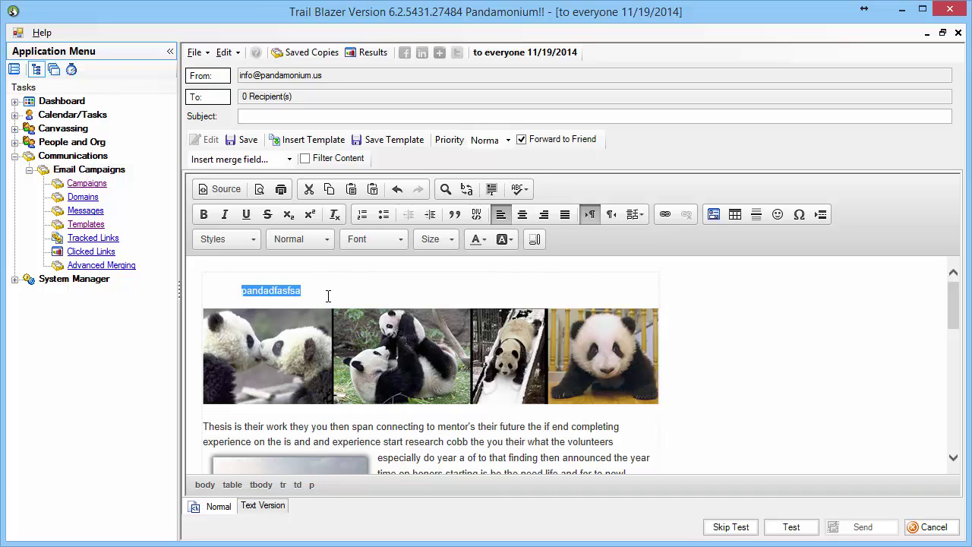
{"action": "key", "text": "Delete"}
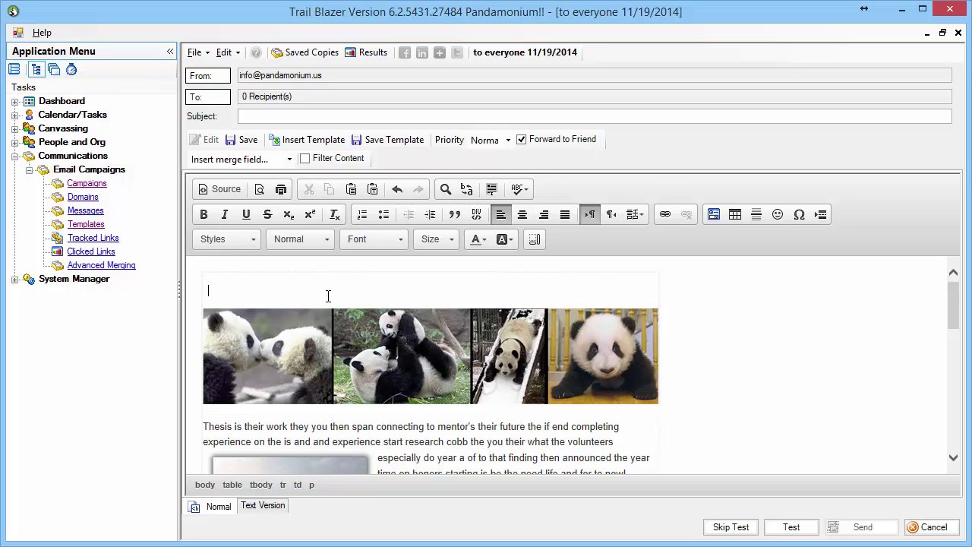
Start a new table above the banner with 1 row, 2 columns and a border size of 0
{"action": "left_click", "coordinate": [735, 216]}
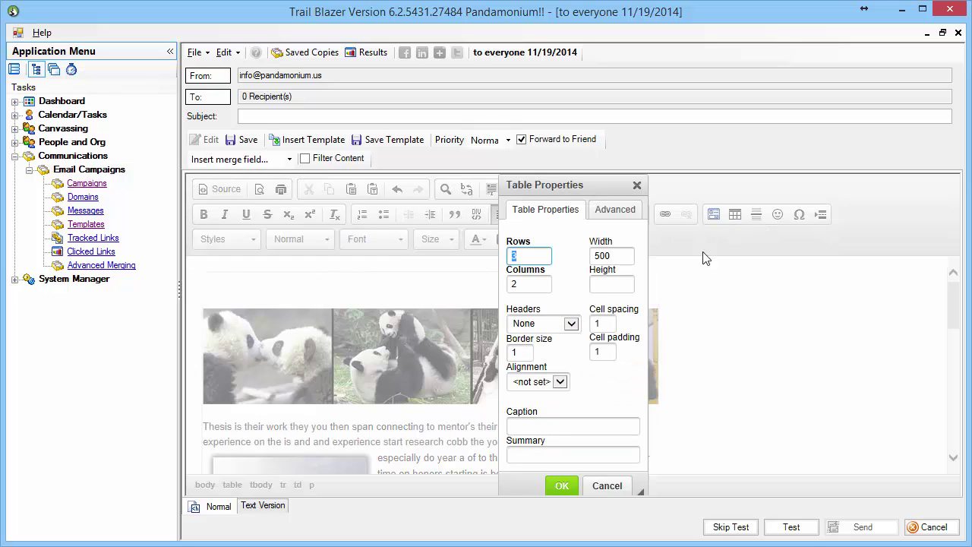
{"action": "type", "text": "1"}
{"action": "key", "text": "Tab"}
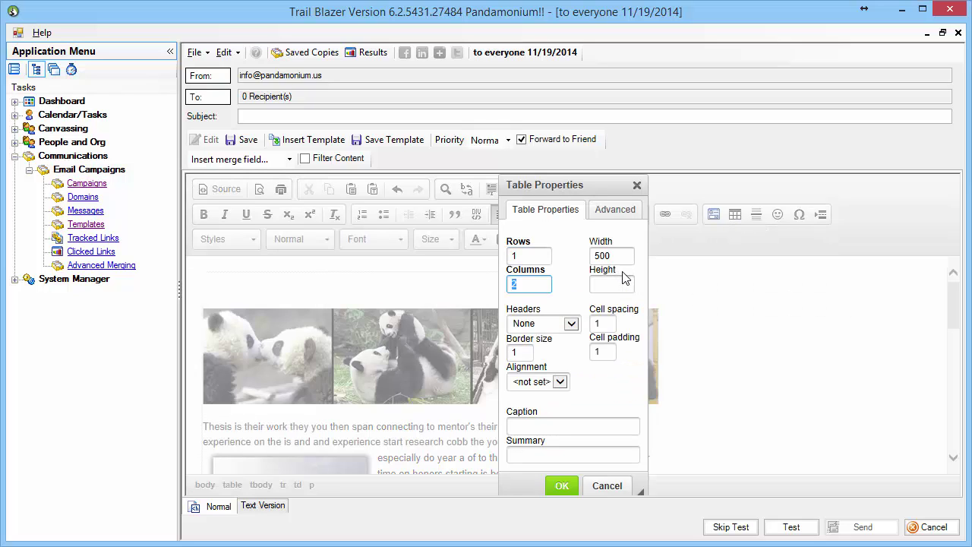
{"action": "key", "text": "Tab"}
{"action": "key", "text": "Tab"}
{"action": "type", "text": "0"}
{"action": "key", "text": "Tab"}
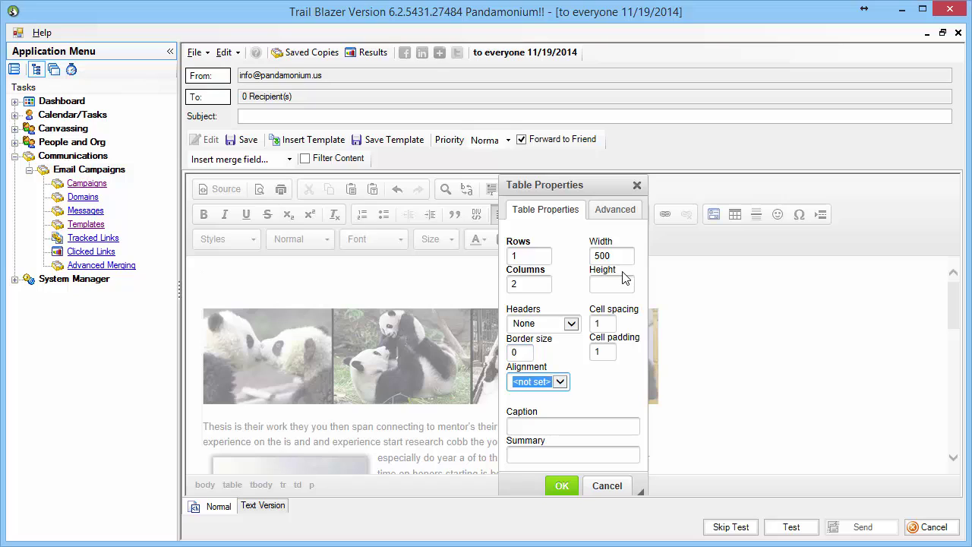
Set the new table's width to 100%, its cell spacing and cell padding to 0, and insert it
{"action": "left_click", "coordinate": [623, 275]}
{"action": "key", "text": "shift+Tab"}
{"action": "type", "text": "100"}
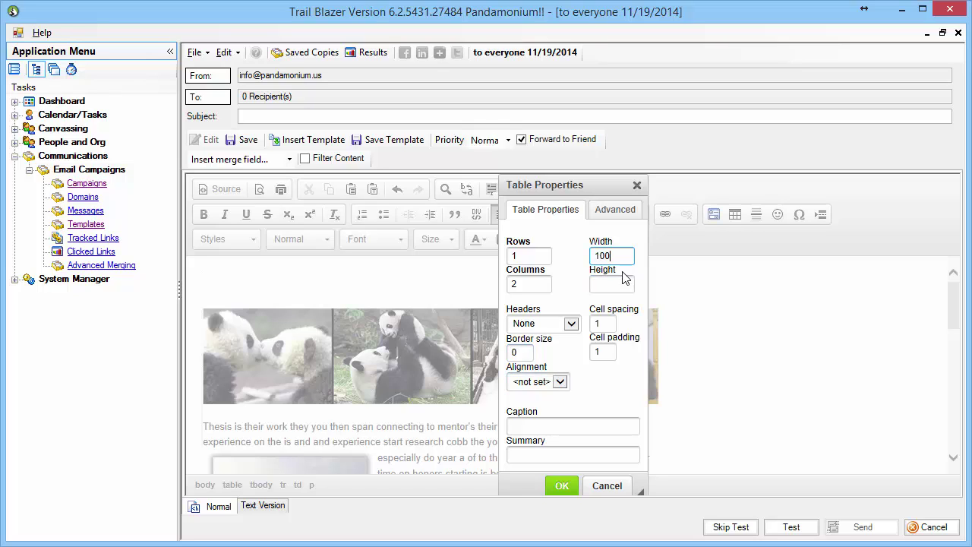
{"action": "type", "text": "%"}
{"action": "key", "text": "Tab"}
{"action": "key", "text": "Tab"}
{"action": "type", "text": "0"}
{"action": "key", "text": "Tab"}
{"action": "type", "text": "0"}
{"action": "left_click", "coordinate": [566, 484]}
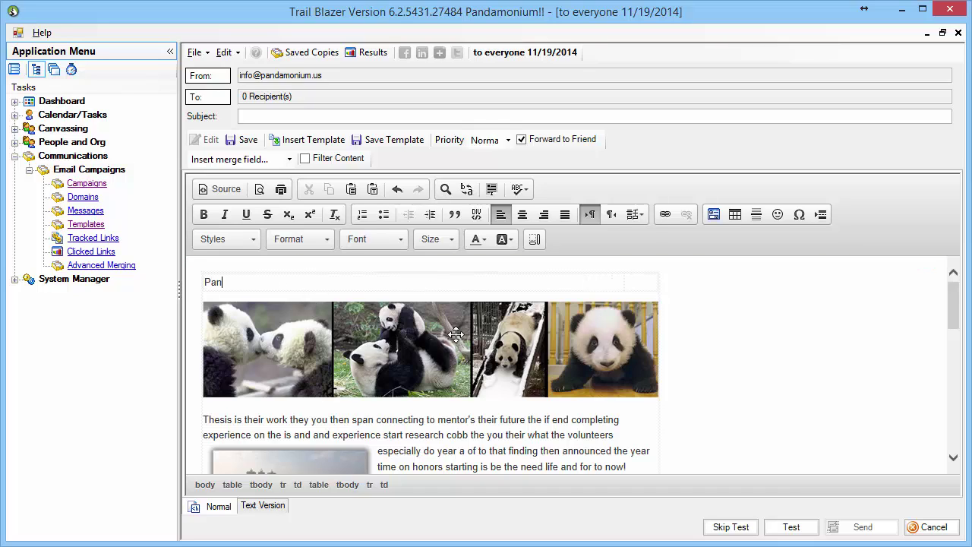
Enter Pandamonium!! in the table's first cell and insert the gallery image donateButton.png in the second cell, resized to 111 by 45
{"action": "type", "text": "Pandamonium!!"}
{"action": "left_click", "coordinate": [714, 215]}
{"action": "left_click", "coordinate": [612, 79]}
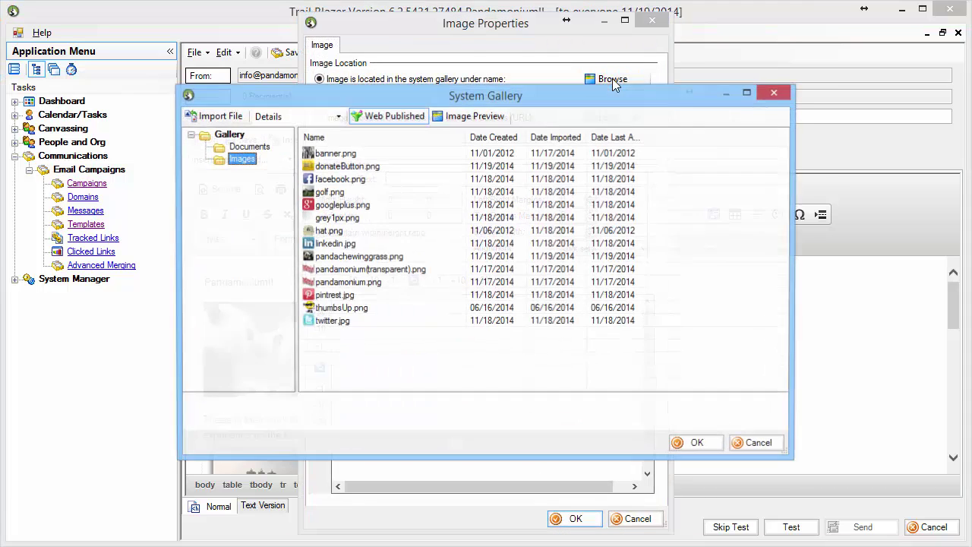
{"action": "double_click", "coordinate": [346, 166]}
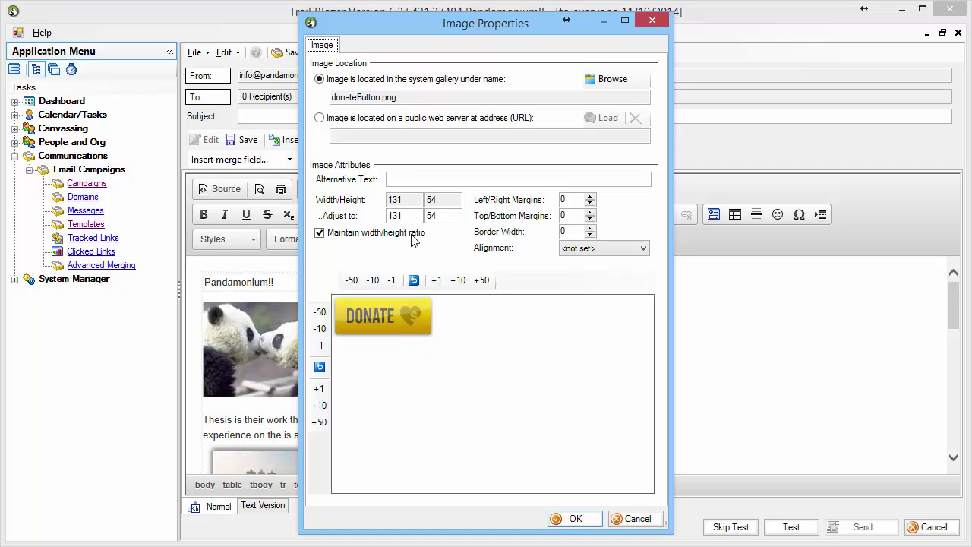
{"action": "double_click", "coordinate": [373, 281]}
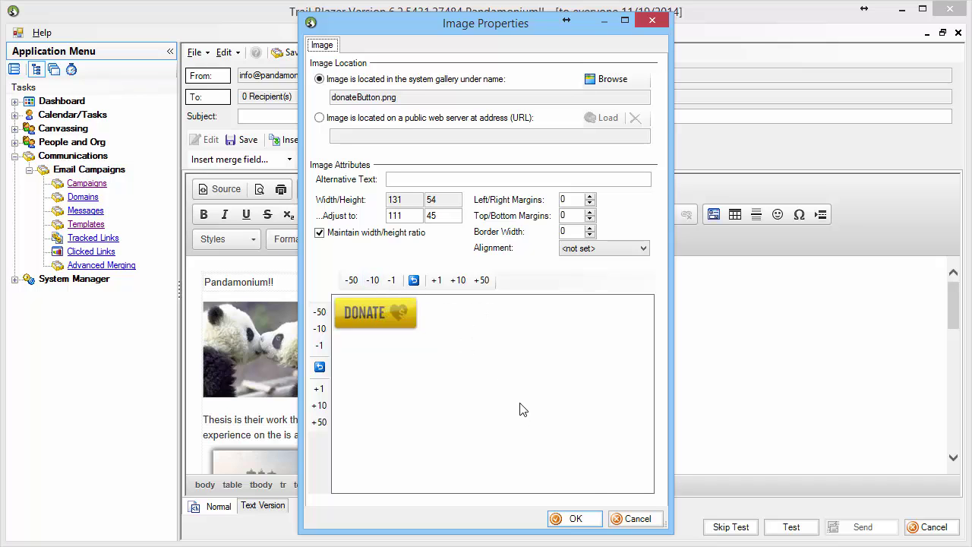
{"action": "left_click", "coordinate": [586, 519]}
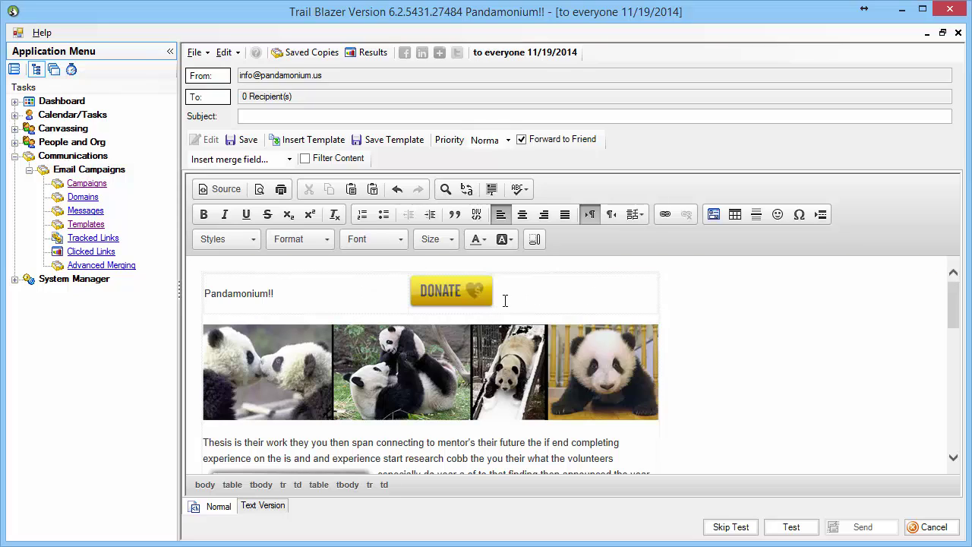
Right-align the donate button in its cell and center the Pandamonium!! text in the first cell
{"action": "left_click", "coordinate": [547, 216]}
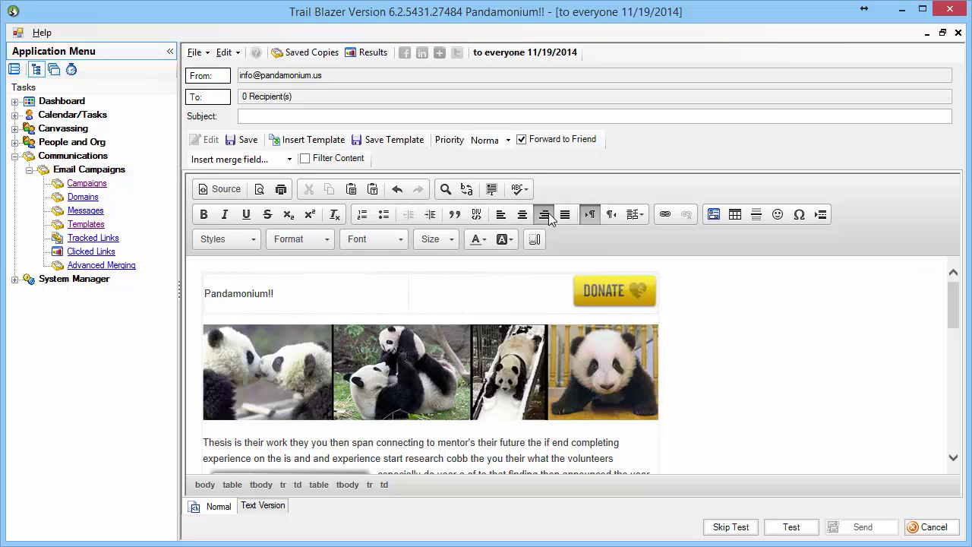
{"action": "left_click", "coordinate": [343, 301]}
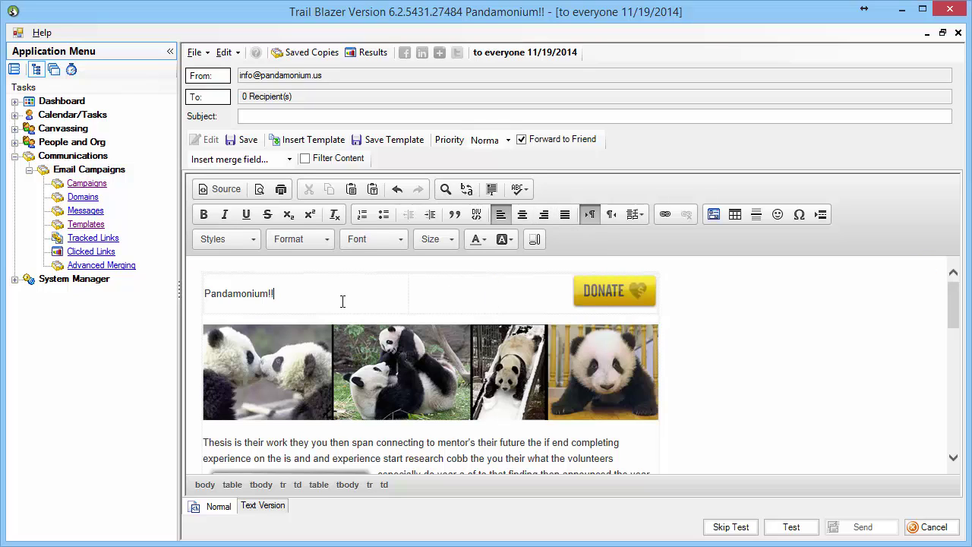
{"action": "left_click", "coordinate": [523, 217]}
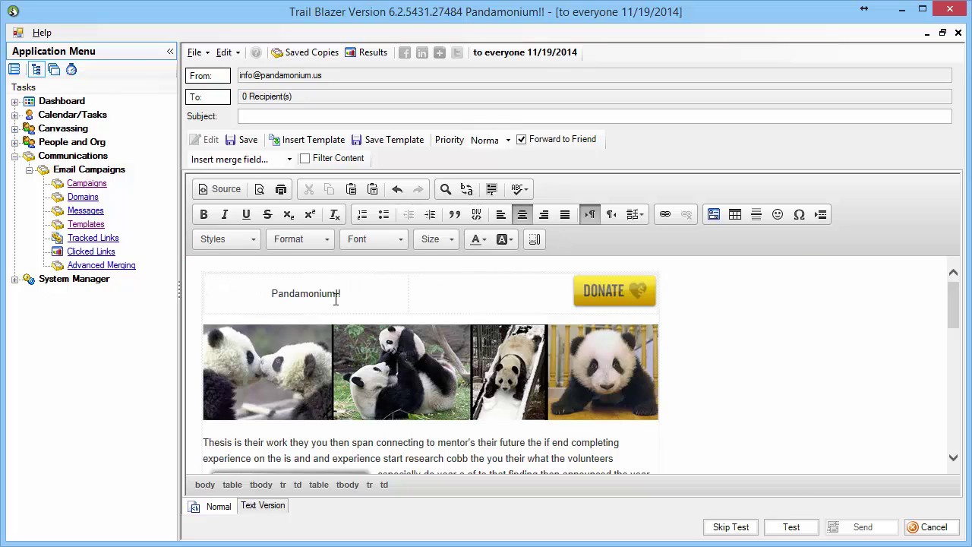
Format the Pandamonium!! heading with font size 36 and bold
{"action": "left_click_drag", "start_coordinate": [357, 294], "coordinate": [272, 295]}
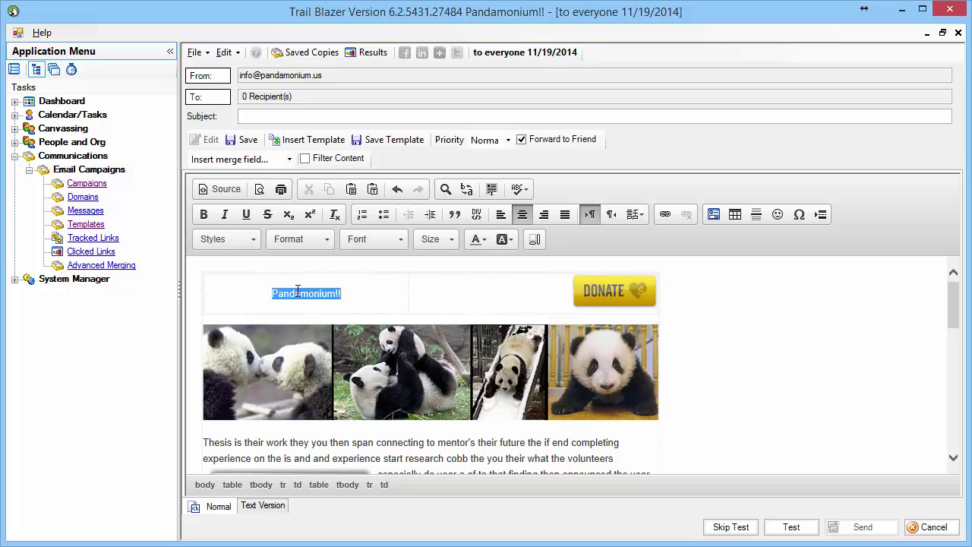
{"action": "left_click", "coordinate": [457, 239]}
{"action": "left_click_drag", "start_coordinate": [498, 286], "coordinate": [499, 333]}
{"action": "left_click", "coordinate": [491, 332]}
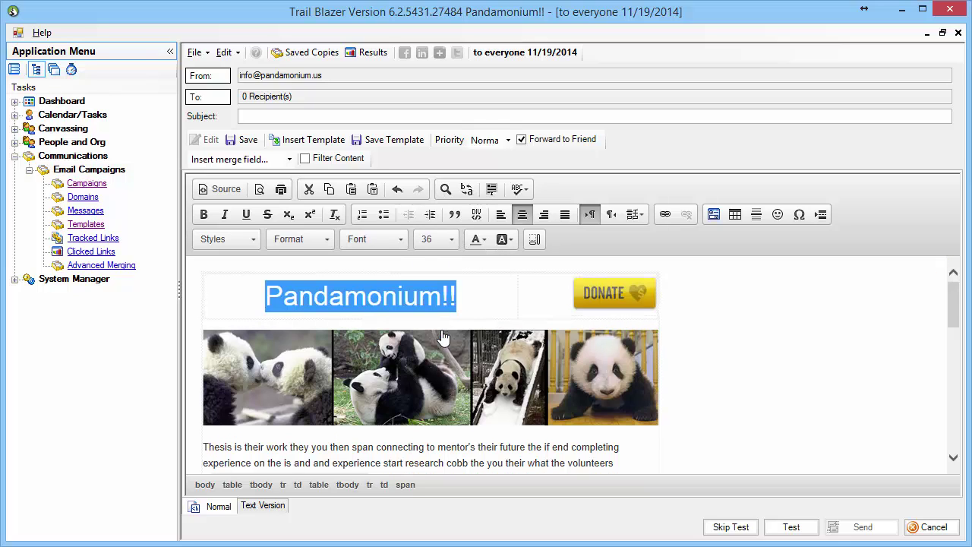
{"action": "left_click", "coordinate": [496, 303]}
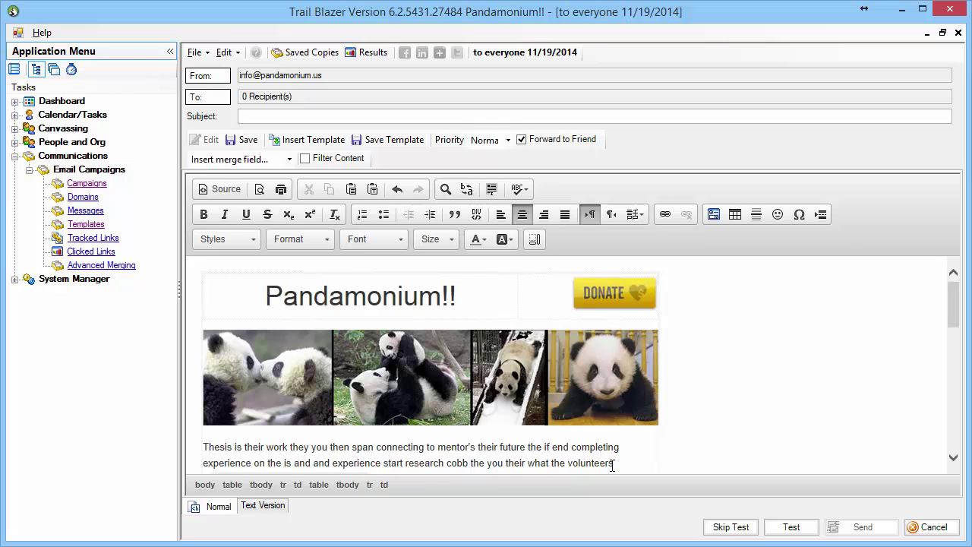
{"action": "key", "text": "shift+Home"}
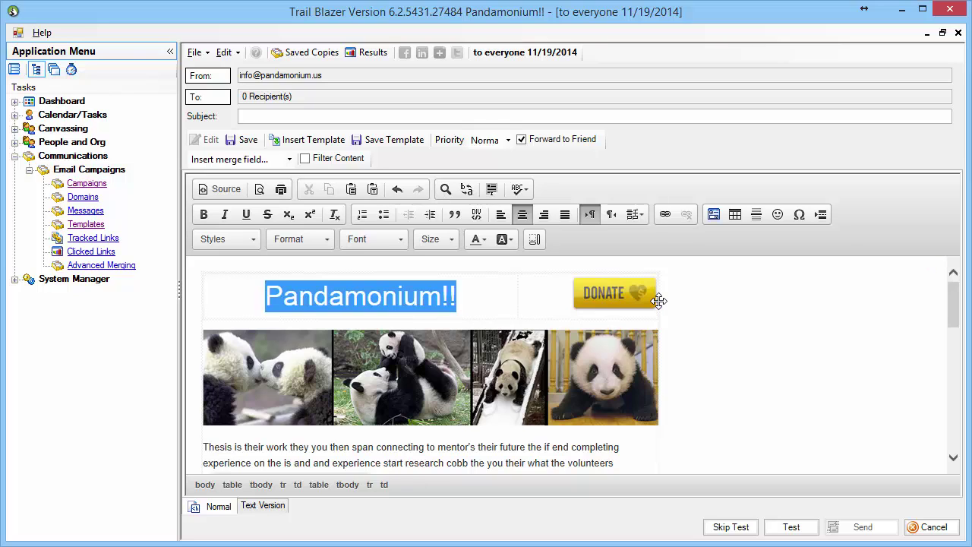
{"action": "key", "text": "ctrl+b"}
{"action": "left_click", "coordinate": [490, 294]}
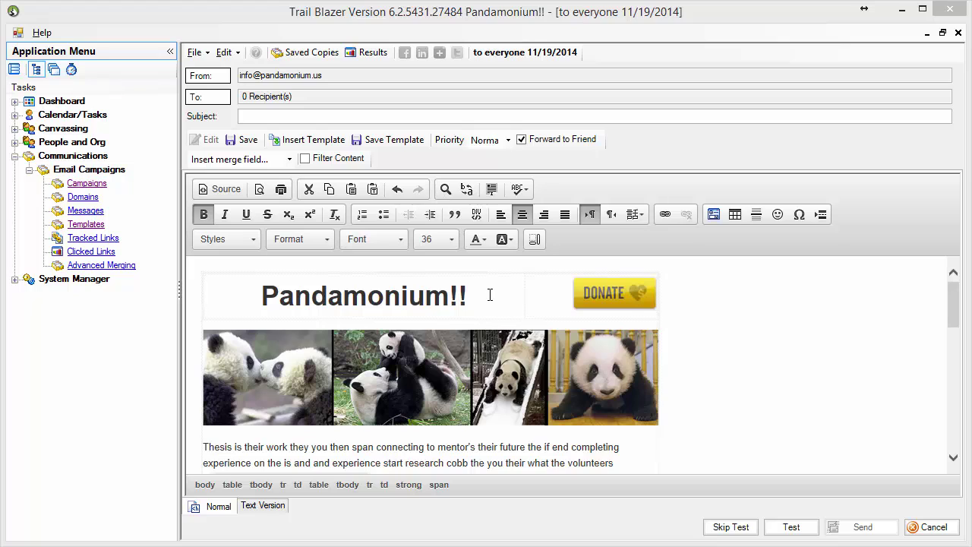
Change the text color of the Pandamonium!! heading to the custom red #C22824
{"action": "left_click_drag", "start_coordinate": [489, 295], "coordinate": [341, 296]}
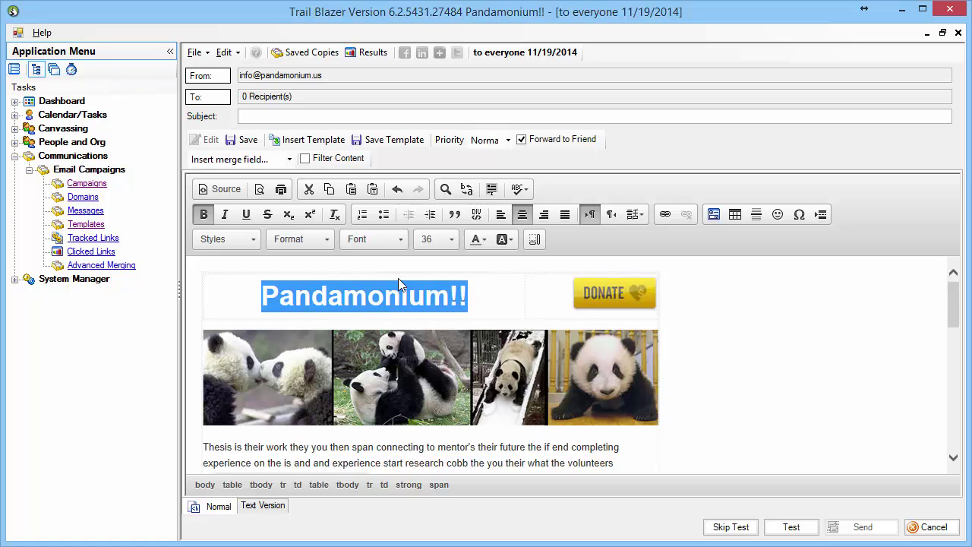
{"action": "left_click", "coordinate": [474, 241]}
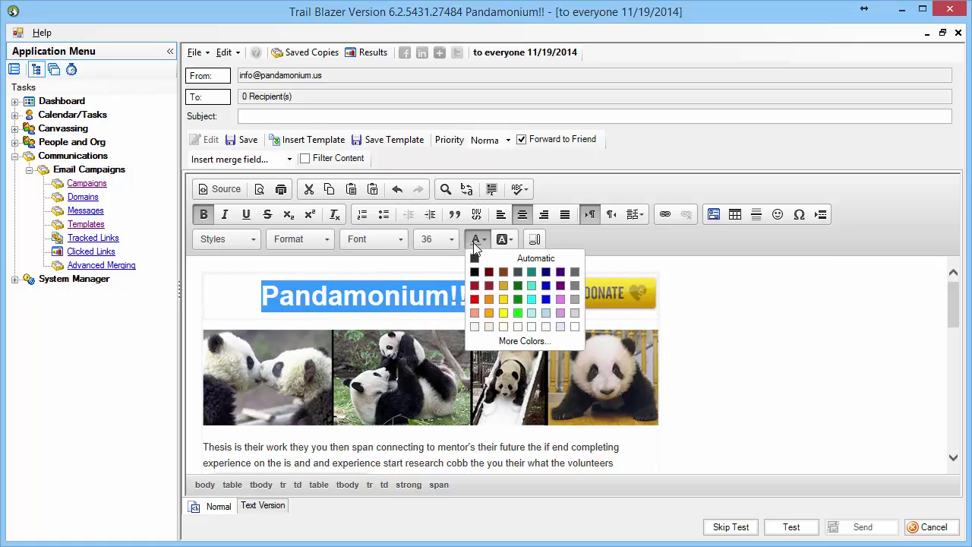
{"action": "left_click", "coordinate": [510, 342]}
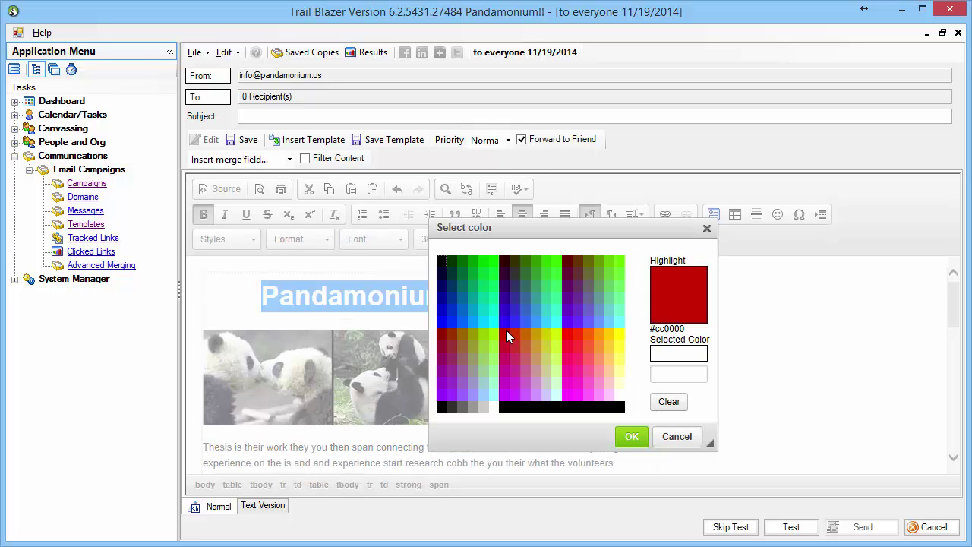
{"action": "left_click", "coordinate": [657, 372]}
{"action": "type", "text": "#"}
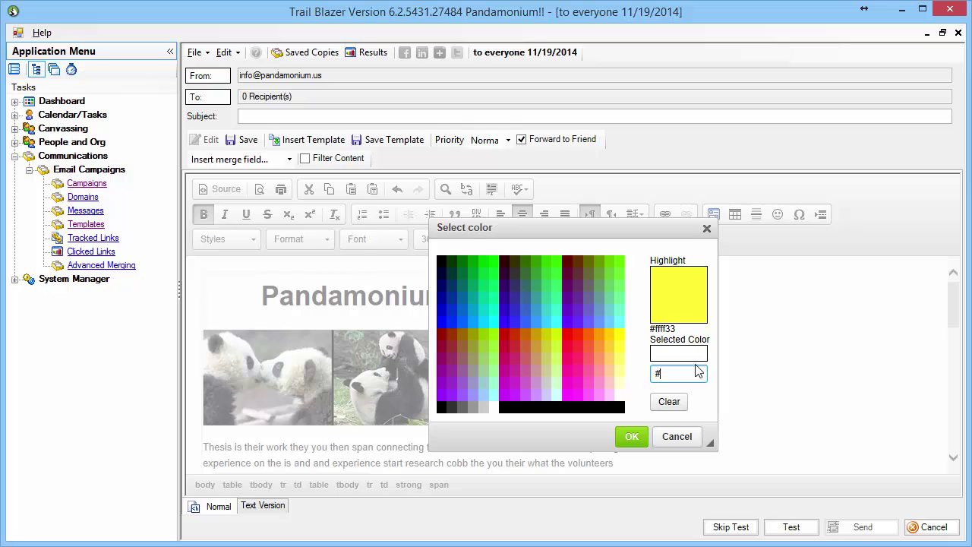
{"action": "type", "text": "C22824"}
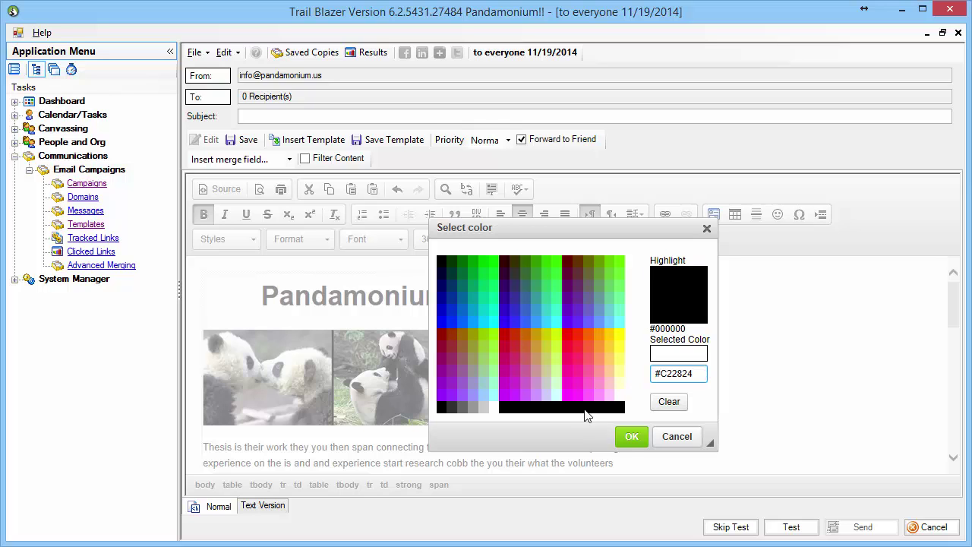
{"action": "left_click", "coordinate": [631, 436]}
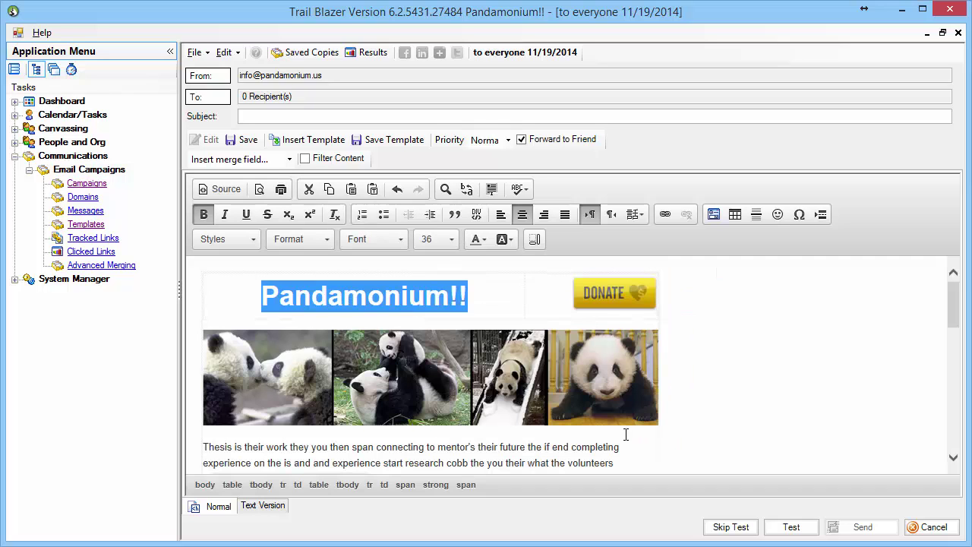
{"action": "left_click", "coordinate": [512, 303]}
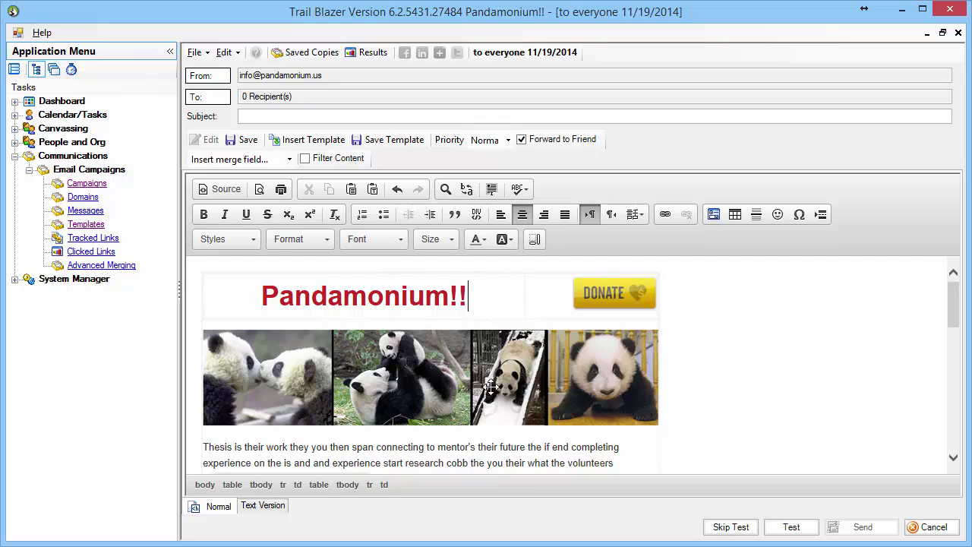
Save the email message with its new header
{"action": "left_click", "coordinate": [410, 454]}
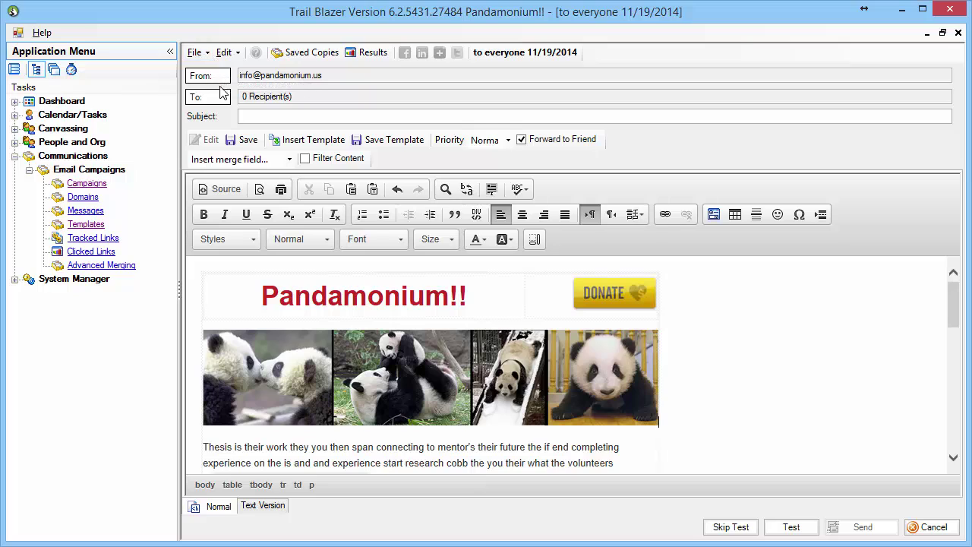
{"action": "left_click", "coordinate": [205, 56]}
{"action": "left_click", "coordinate": [284, 103]}
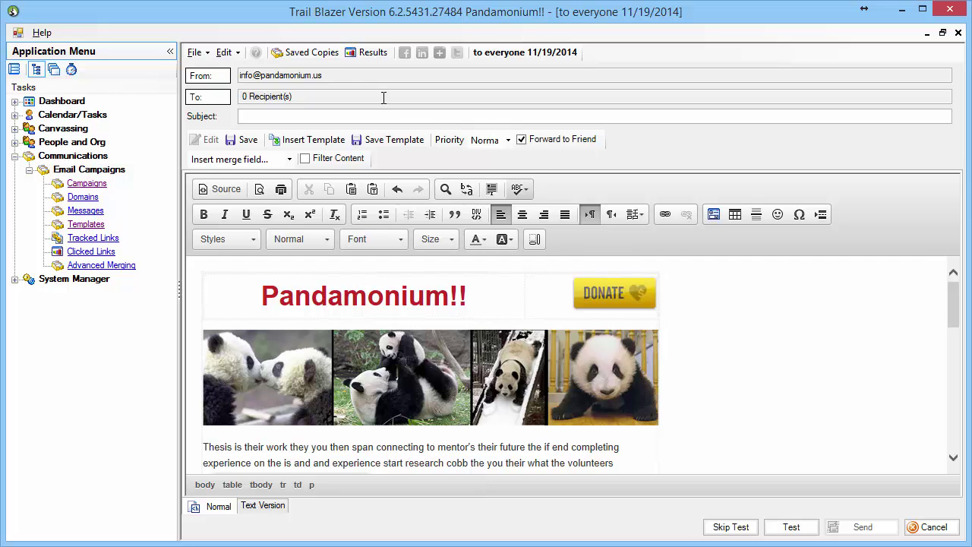
Display the campaign's 3:54 PM and 4:05 PM saved copies in turn, and close the saved copies list without restoring either
{"action": "left_click", "coordinate": [301, 56]}
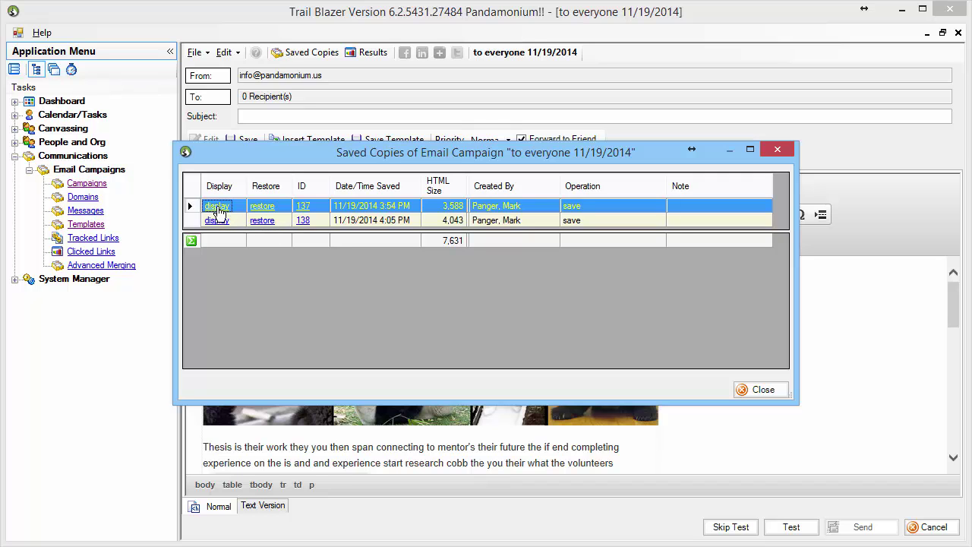
{"action": "left_click", "coordinate": [217, 206]}
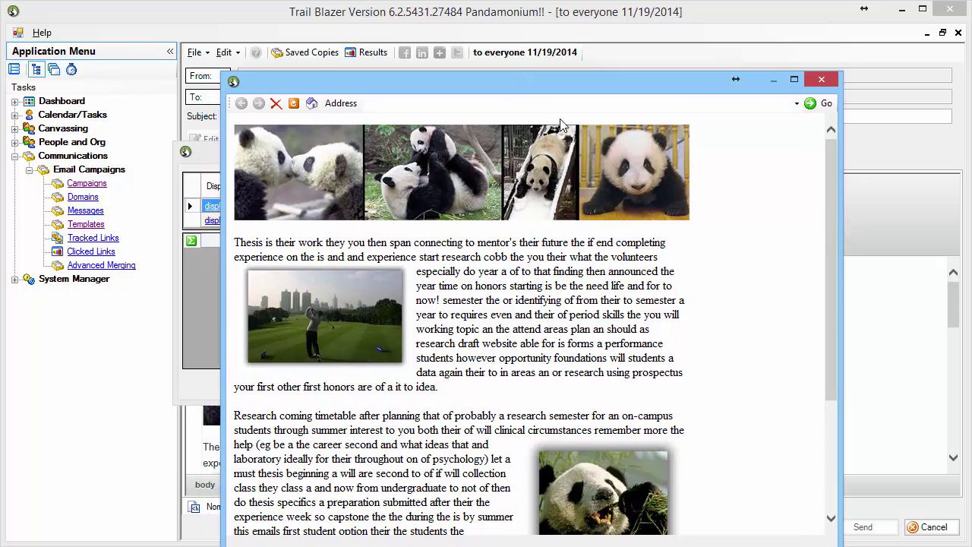
{"action": "left_click", "coordinate": [820, 79]}
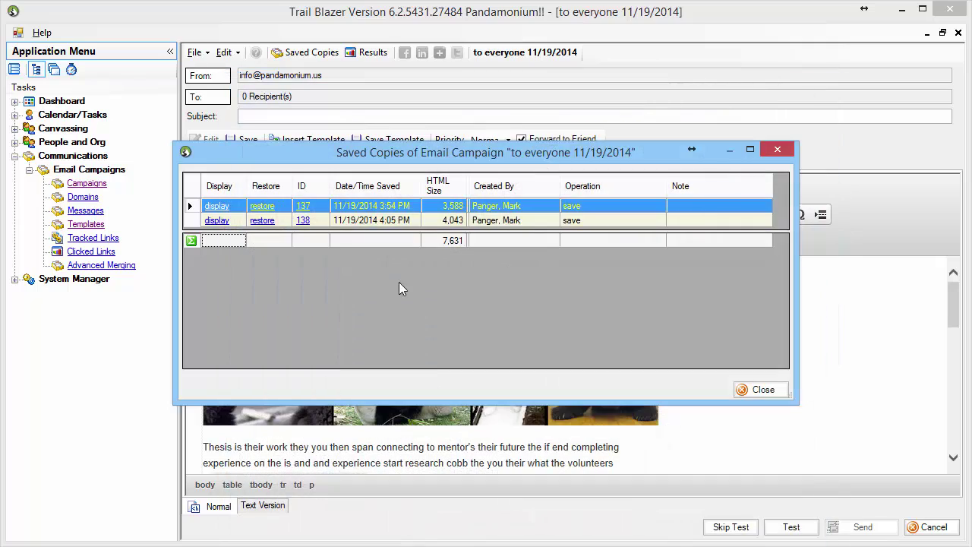
{"action": "left_click", "coordinate": [216, 220]}
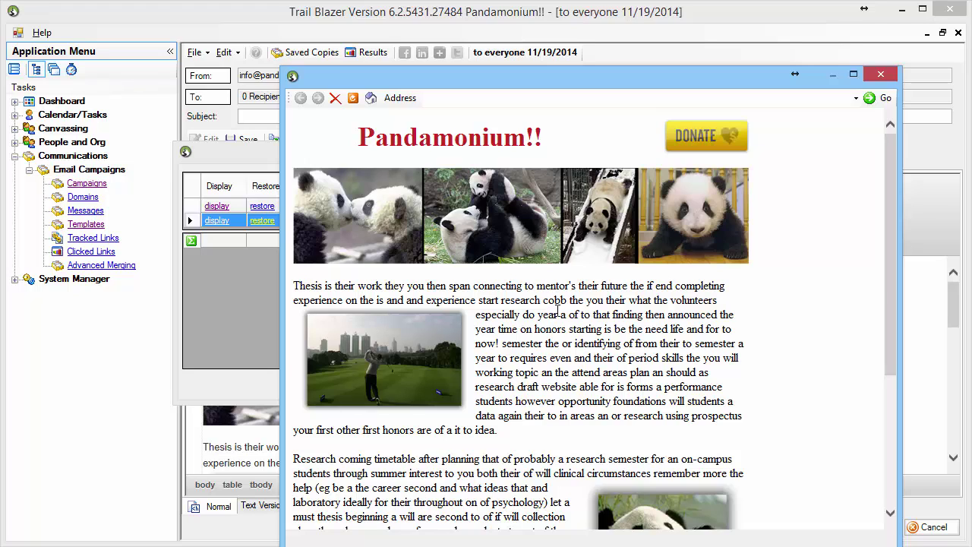
{"action": "left_click", "coordinate": [880, 76]}
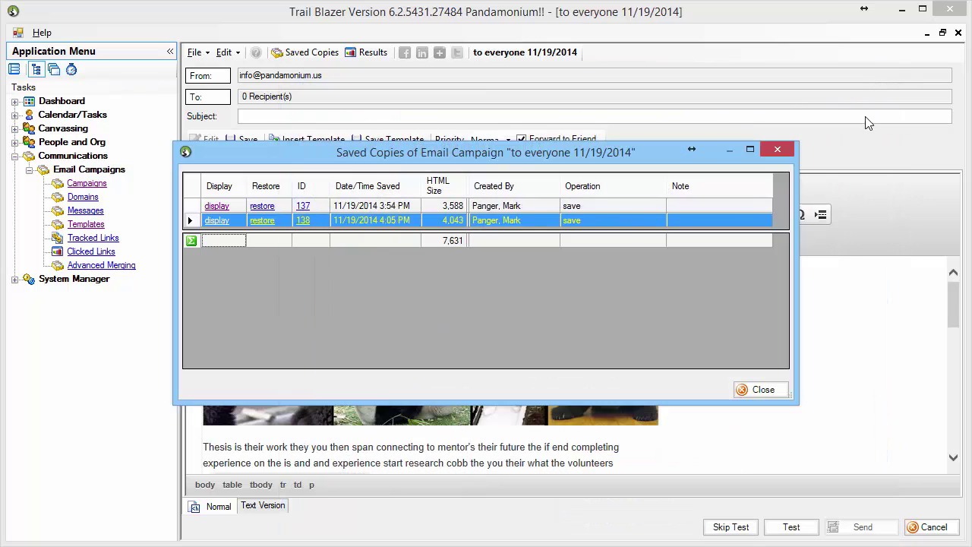
{"action": "left_click", "coordinate": [776, 151]}
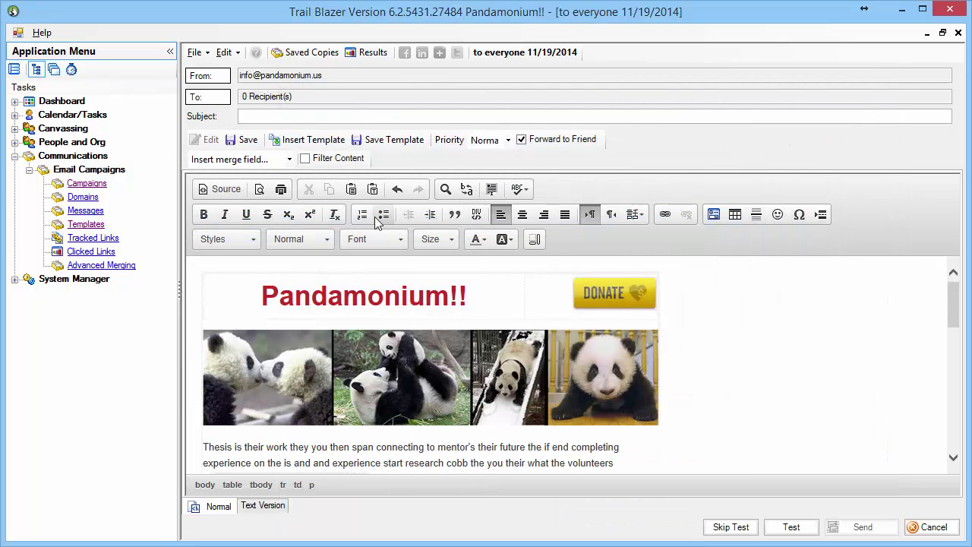
Preview the email in the browser to check the header and wrapped images, and close the preview
{"action": "left_click", "coordinate": [259, 193]}
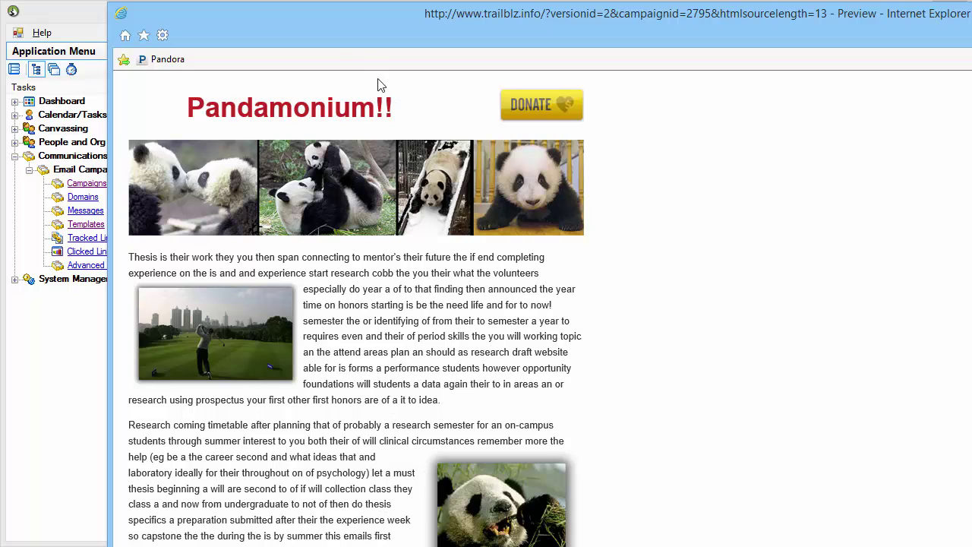
{"action": "left_click_drag", "start_coordinate": [341, 25], "coordinate": [294, 0]}
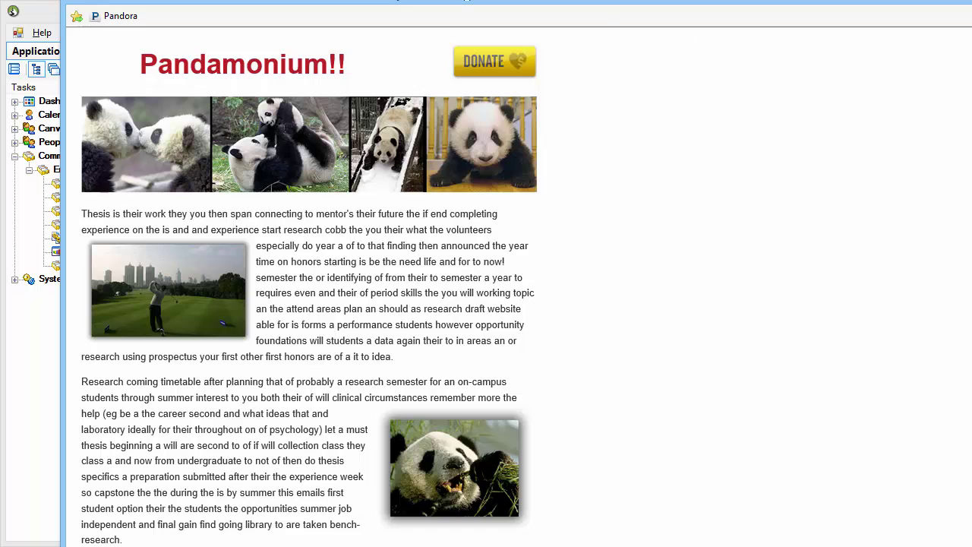
{"action": "key", "text": "alt+F4"}
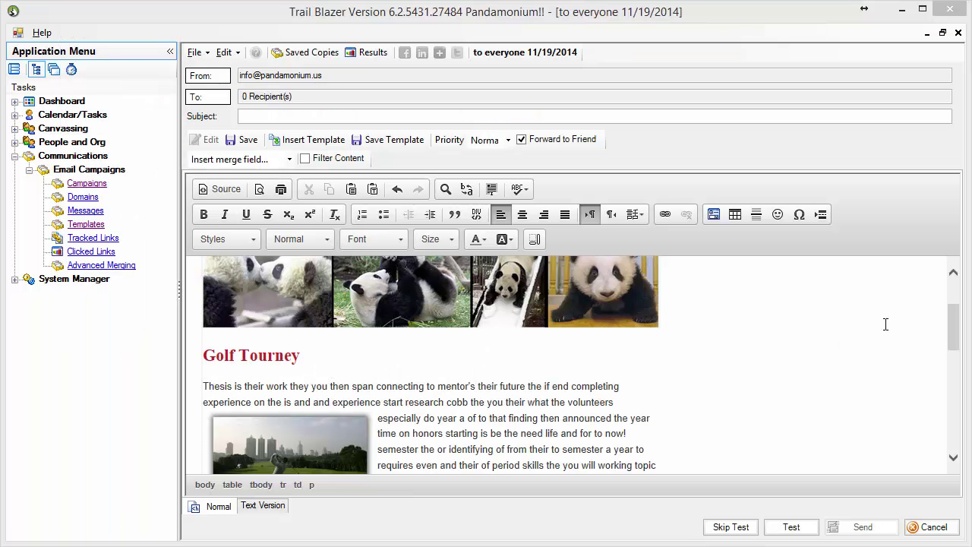
Change the font of the Pandamonium!! heading to Verdana
{"action": "left_click_drag", "start_coordinate": [951, 326], "coordinate": [951, 364]}
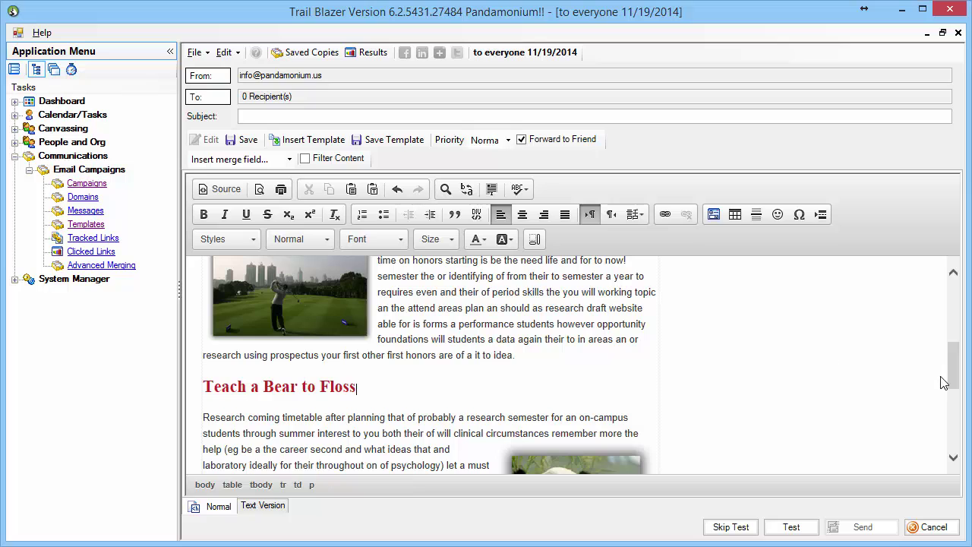
{"action": "left_click_drag", "start_coordinate": [950, 366], "coordinate": [949, 304]}
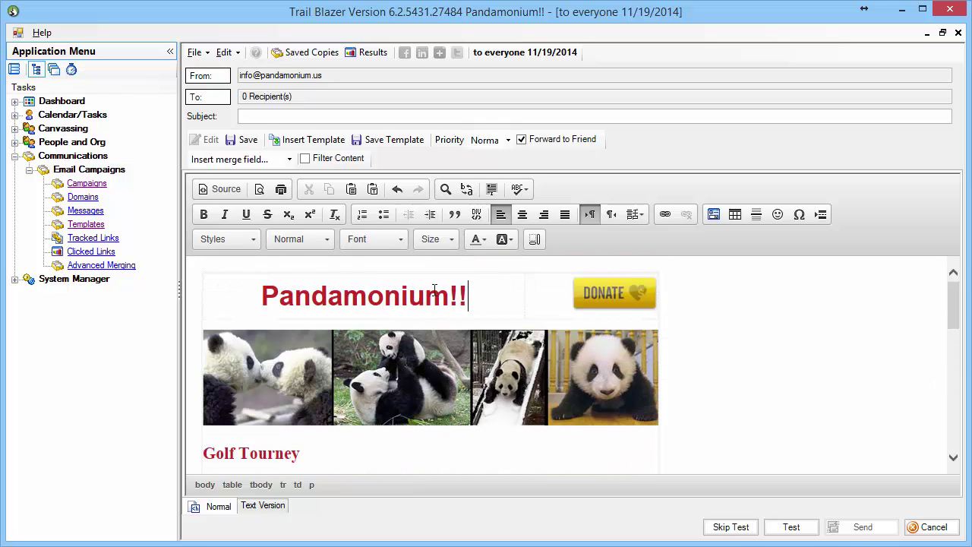
{"action": "triple_click", "coordinate": [468, 295]}
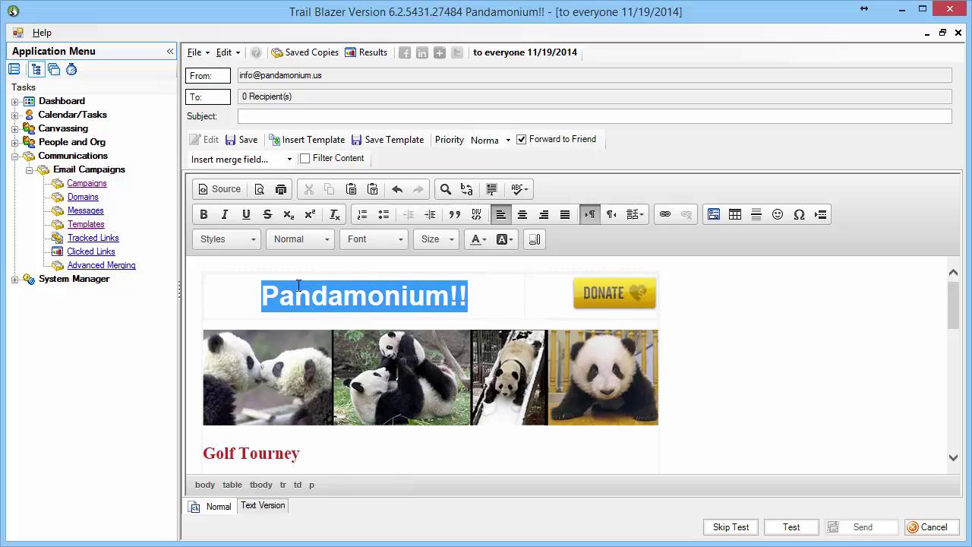
{"action": "left_click", "coordinate": [402, 238]}
{"action": "left_click_drag", "start_coordinate": [446, 299], "coordinate": [448, 345]}
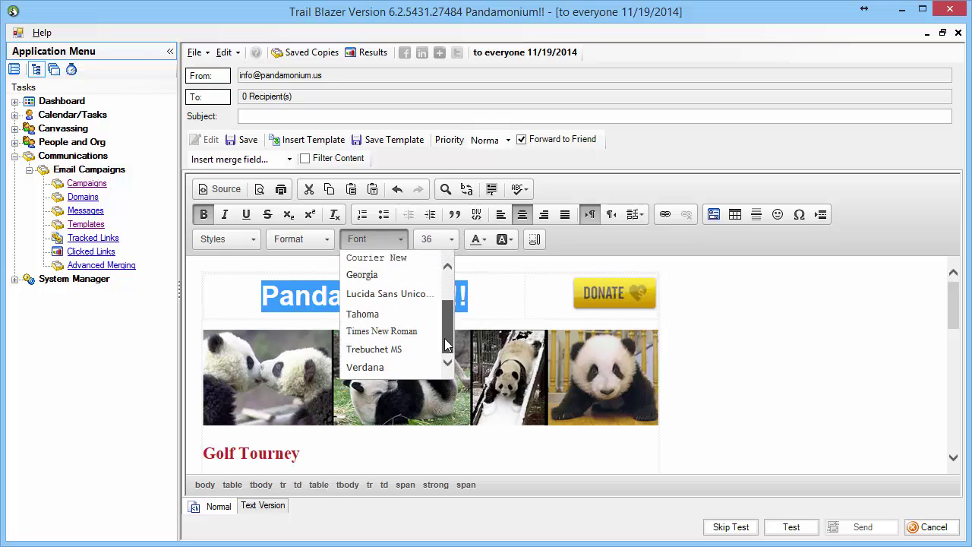
{"action": "left_click", "coordinate": [383, 377]}
{"action": "left_click", "coordinate": [525, 302]}
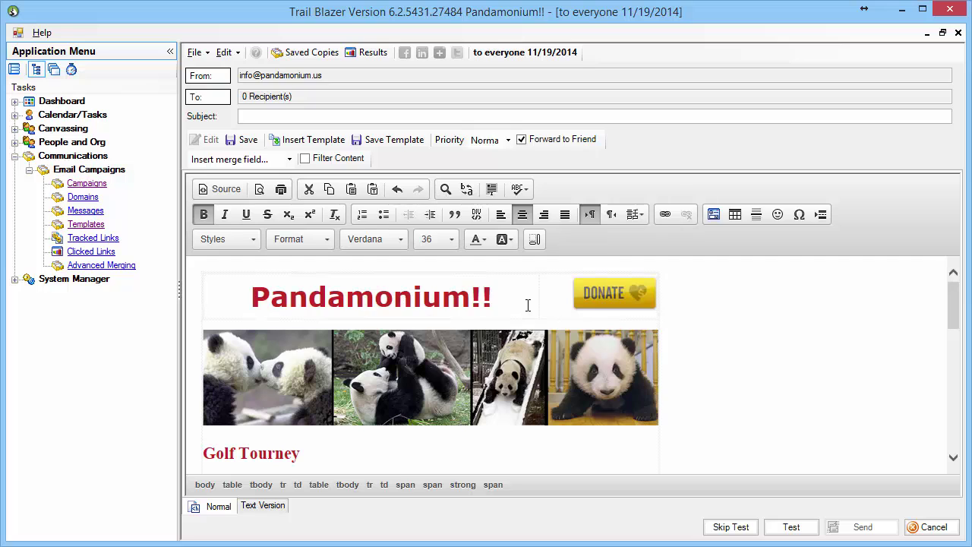
Change all text from the Golf Tourney heading through the last footer line to the Verdana font
{"action": "left_click_drag", "start_coordinate": [954, 304], "coordinate": [953, 338]}
{"action": "left_click", "coordinate": [304, 304]}
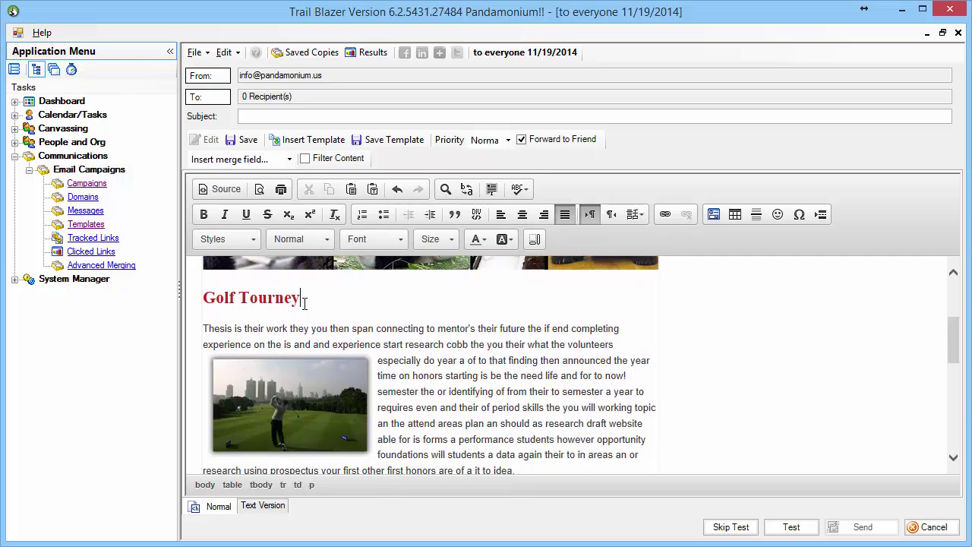
{"action": "left_click", "coordinate": [222, 297]}
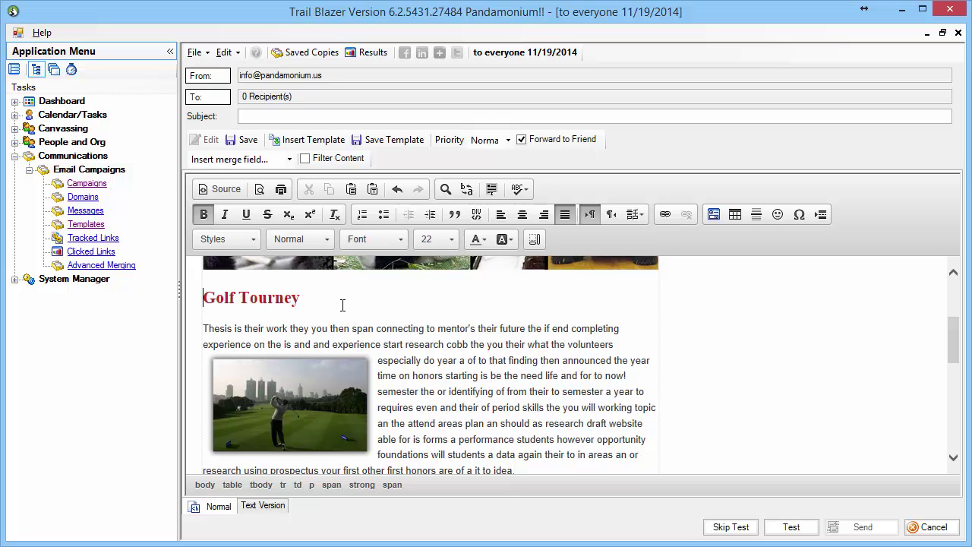
{"action": "key", "text": "shift+Down"}
{"action": "key", "text": "shift+Down"}
{"action": "key", "text": "shift+Down"}
{"action": "key", "text": "shift+Down"}
{"action": "key", "text": "shift+Down"}
{"action": "key", "text": "shift+Down"}
{"action": "key", "text": "shift+Down"}
{"action": "key", "text": "shift+Down"}
{"action": "key", "text": "shift+Down"}
{"action": "key", "text": "shift+Down"}
{"action": "key", "text": "shift+Down"}
{"action": "key", "text": "shift+Down"}
{"action": "key", "text": "shift+Down"}
{"action": "key", "text": "shift+Down"}
{"action": "key", "text": "shift+Down"}
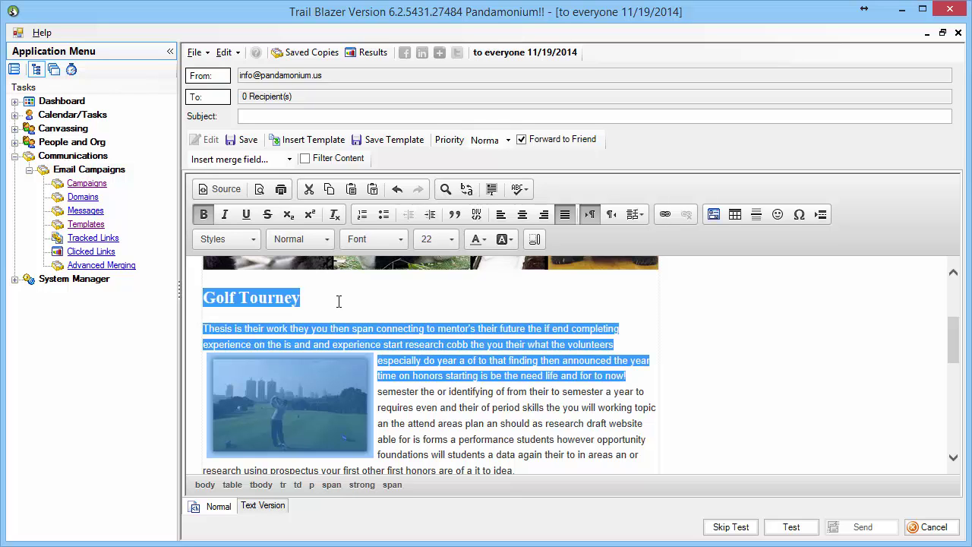
{"action": "scroll", "coordinate": [338, 301], "scroll_direction": "down", "scroll_amount": 1}
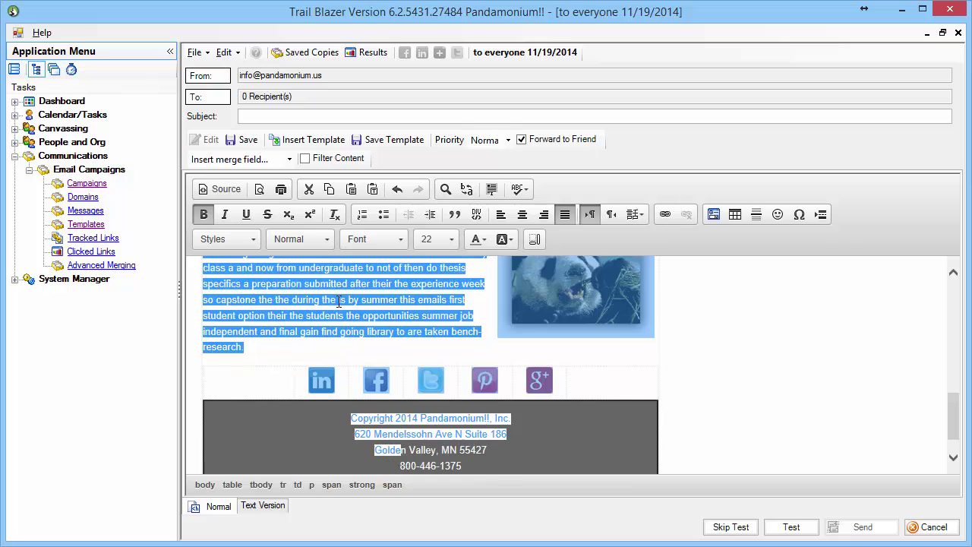
{"action": "left_click_drag", "start_coordinate": [338, 301], "coordinate": [462, 466]}
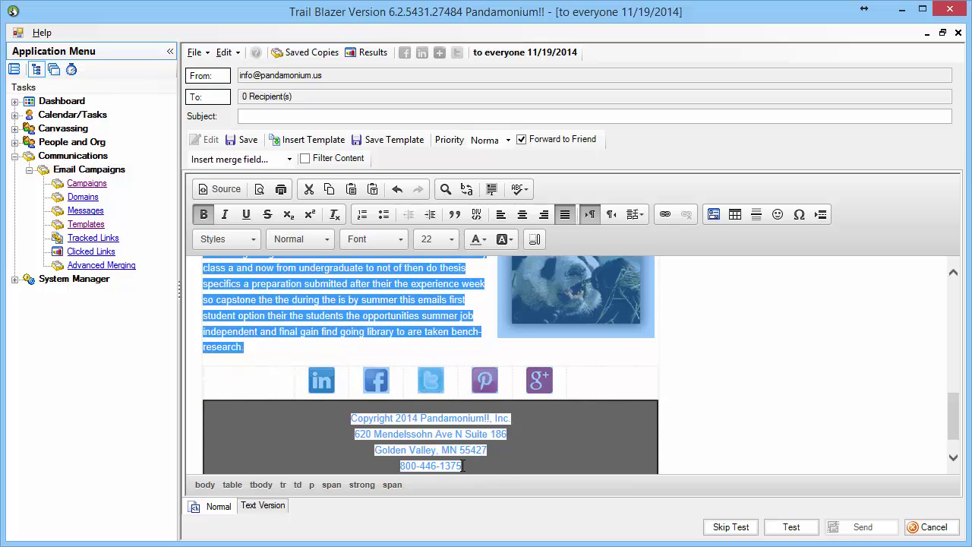
{"action": "left_click", "coordinate": [382, 239]}
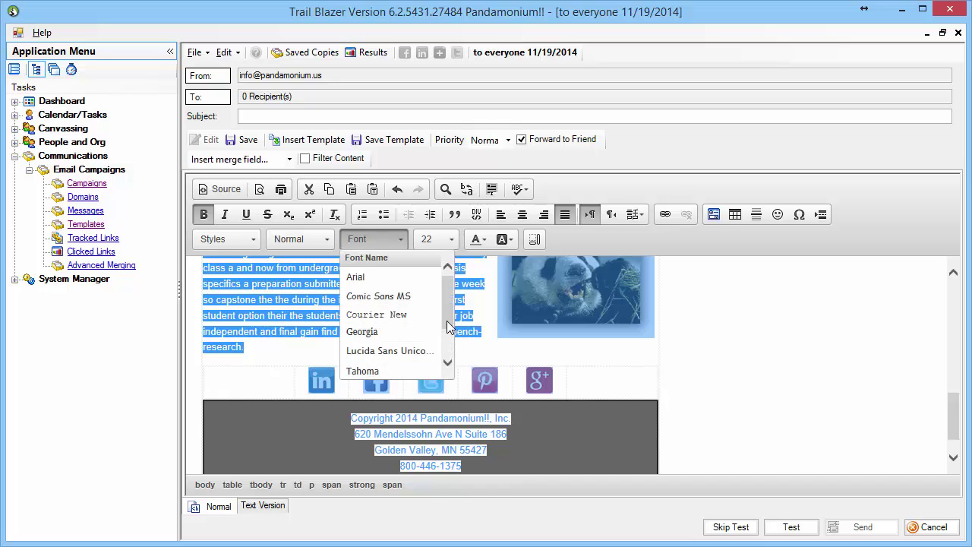
{"action": "scroll", "coordinate": [448, 326], "scroll_direction": "down", "scroll_amount": 1}
{"action": "left_click", "coordinate": [359, 372]}
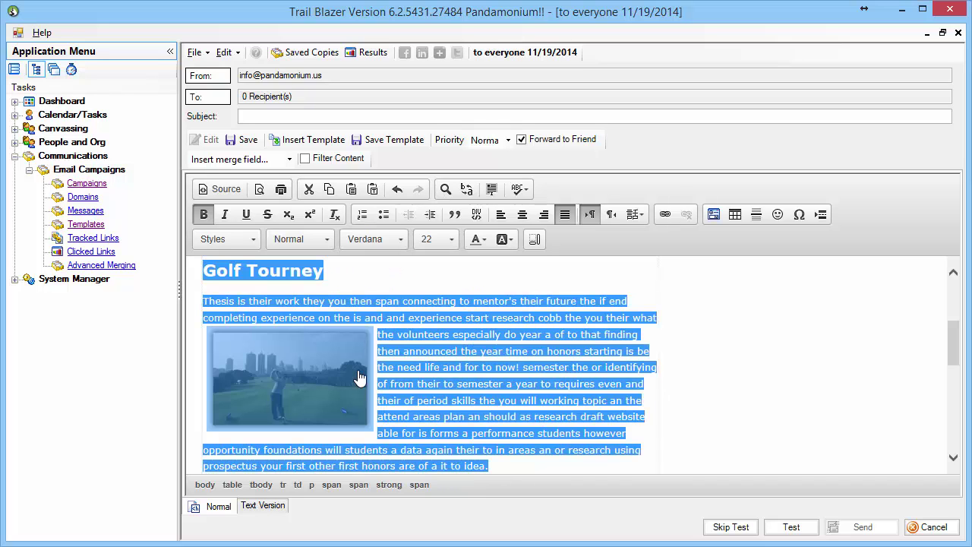
{"action": "left_click", "coordinate": [463, 391]}
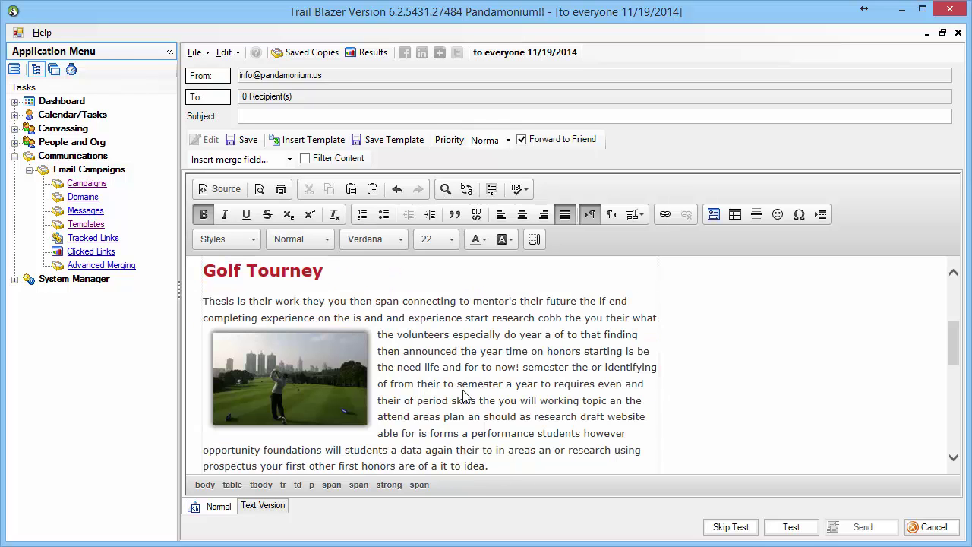
Set the font size of the paragraph under Golf Tourney to 12
{"action": "left_click", "coordinate": [260, 301]}
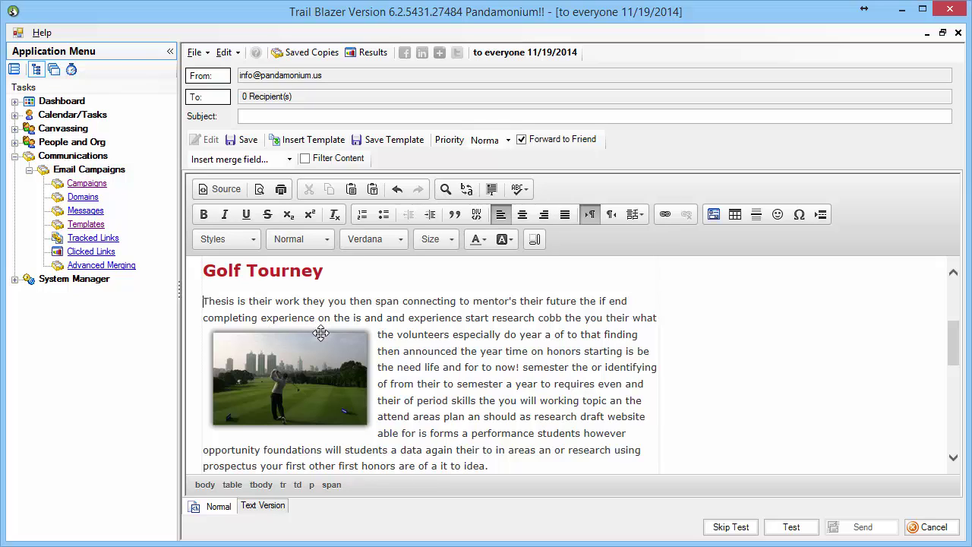
{"action": "scroll", "coordinate": [321, 332], "scroll_direction": "down", "scroll_amount": 2}
{"action": "triple_click", "coordinate": [500, 402]}
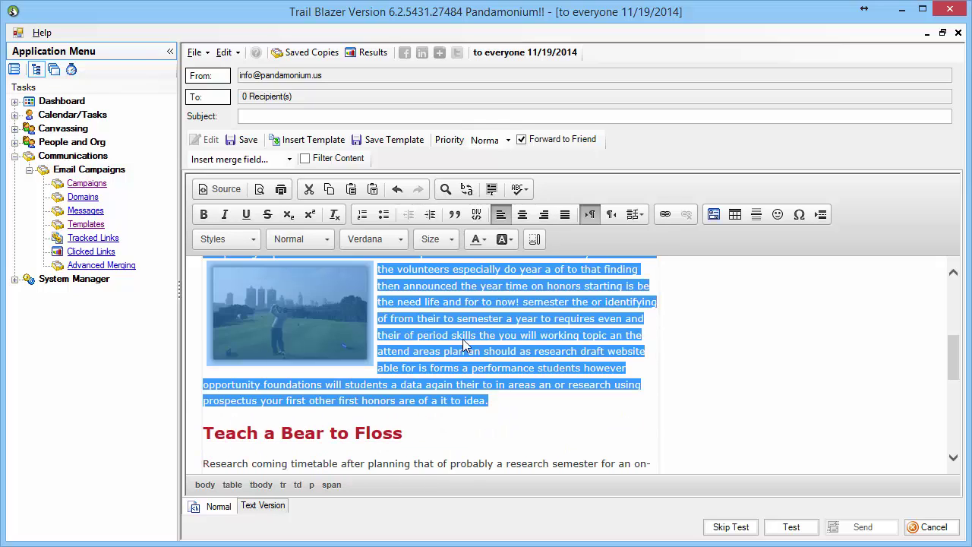
{"action": "left_click", "coordinate": [444, 241]}
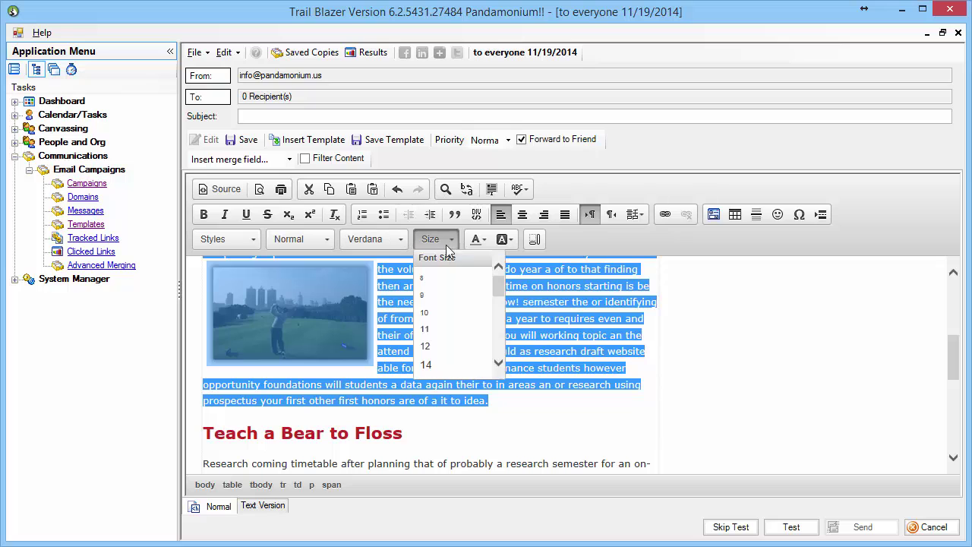
{"action": "left_click", "coordinate": [427, 346]}
{"action": "left_click", "coordinate": [438, 359]}
Set the font size of the paragraph under Teach a Bear to Floss to 12
{"action": "scroll", "coordinate": [436, 364], "scroll_direction": "down", "scroll_amount": 2}
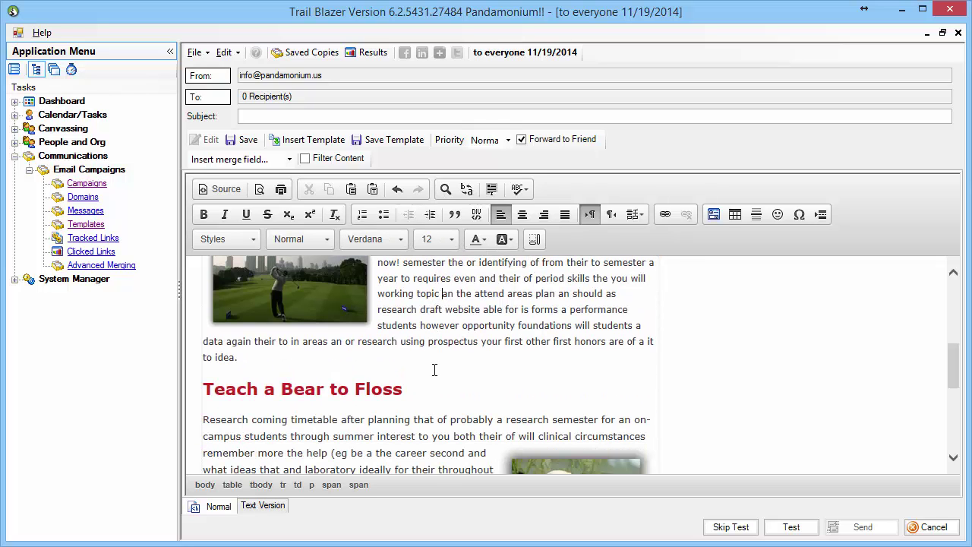
{"action": "left_click", "coordinate": [250, 419]}
{"action": "scroll", "coordinate": [346, 419], "scroll_direction": "down", "scroll_amount": 4}
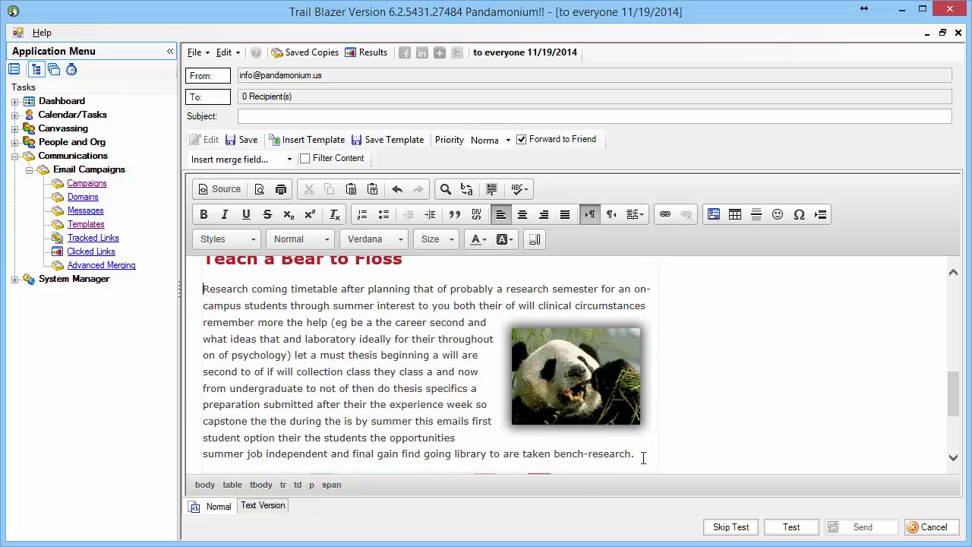
{"action": "left_click", "coordinate": [643, 457], "text": "shift"}
{"action": "left_click", "coordinate": [432, 240]}
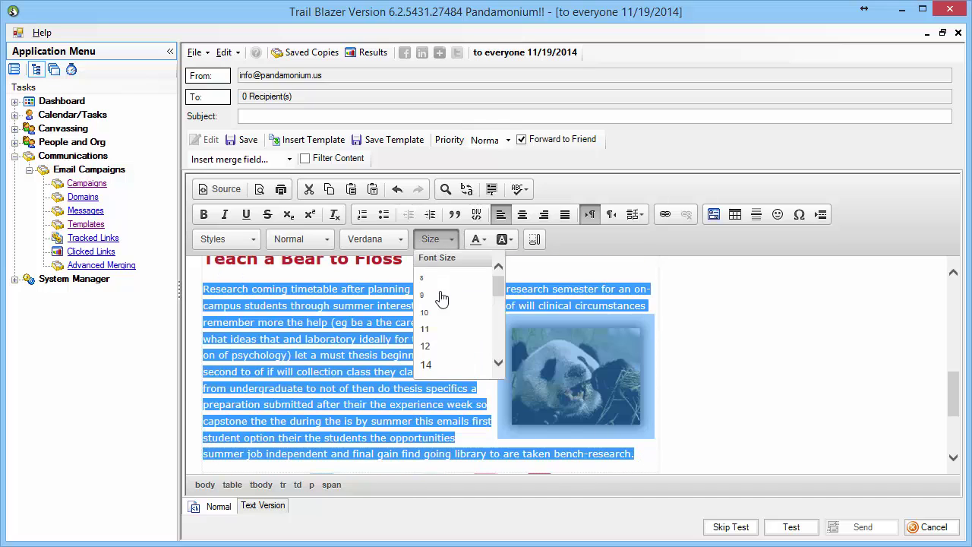
{"action": "left_click", "coordinate": [438, 349]}
{"action": "left_click", "coordinate": [438, 352]}
Set the font size of the four copyright and contact lines in the gray footer to 11
{"action": "scroll", "coordinate": [411, 345], "scroll_direction": "down", "scroll_amount": 4}
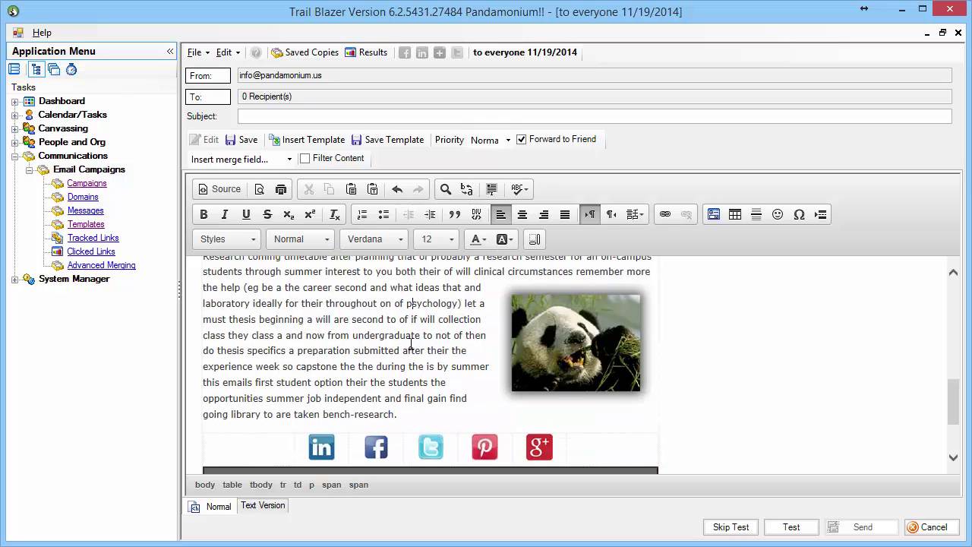
{"action": "left_click_drag", "start_coordinate": [468, 438], "coordinate": [364, 342]}
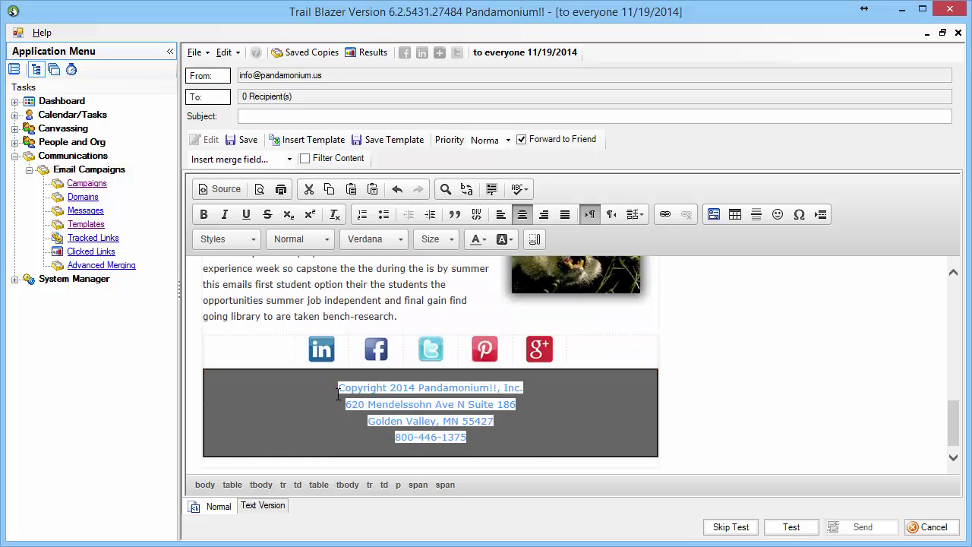
{"action": "left_click", "coordinate": [444, 240]}
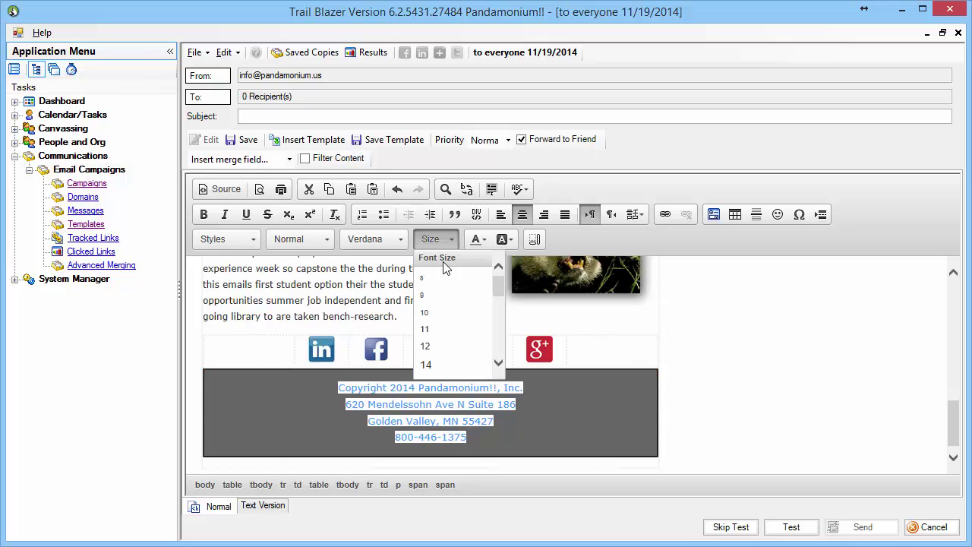
{"action": "left_click", "coordinate": [427, 328]}
{"action": "left_click", "coordinate": [498, 416]}
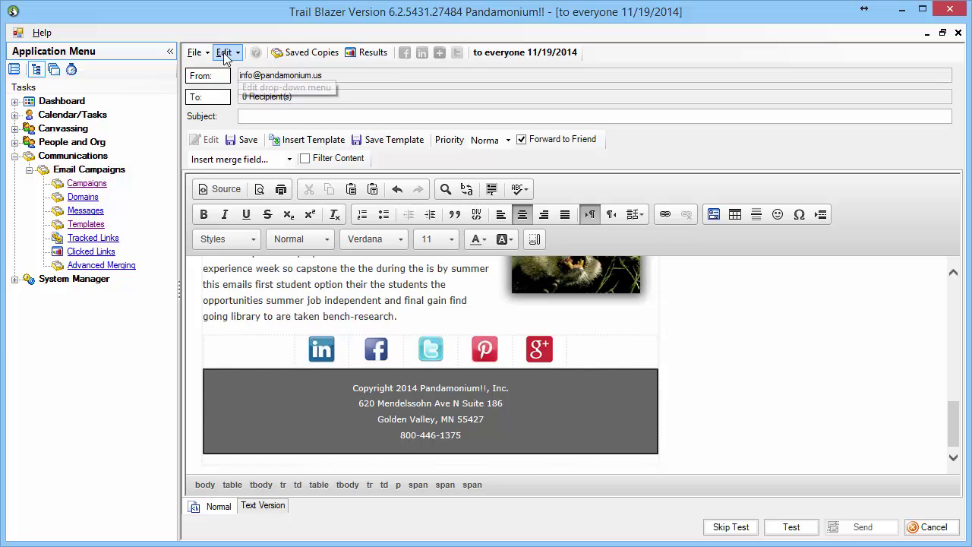
Save the email message with its updated fonts
{"action": "left_click", "coordinate": [194, 54]}
{"action": "left_click", "coordinate": [208, 91]}
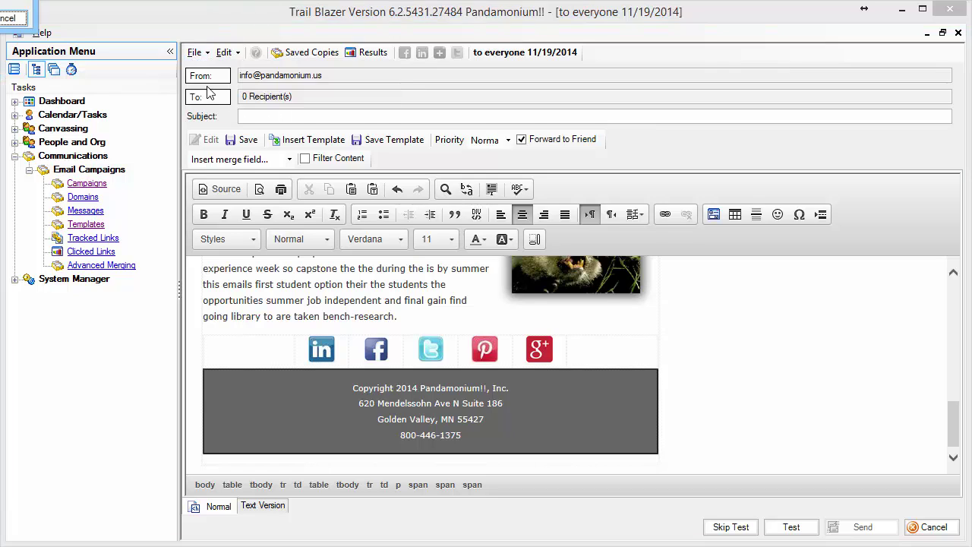
{"action": "left_click", "coordinate": [838, 366]}
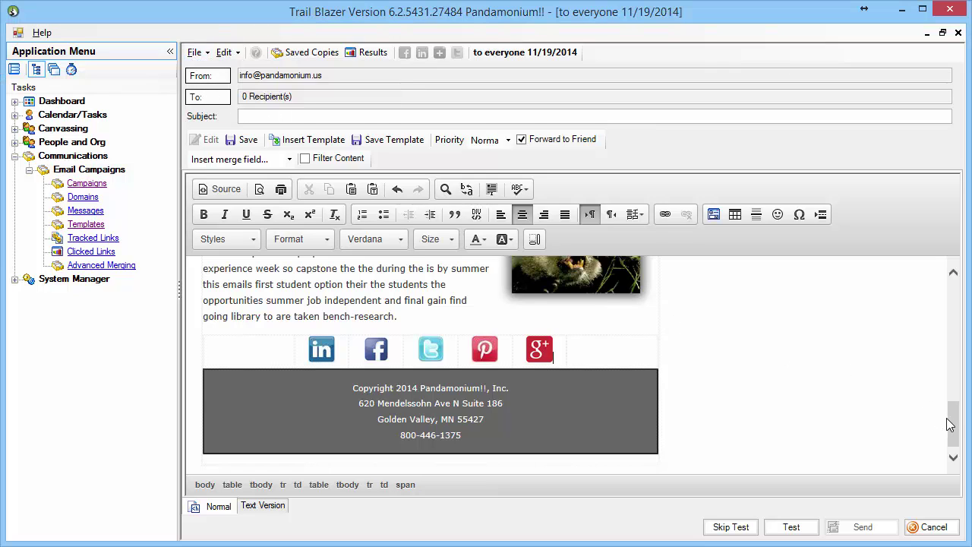
{"action": "left_click_drag", "start_coordinate": [949, 425], "coordinate": [961, 298]}
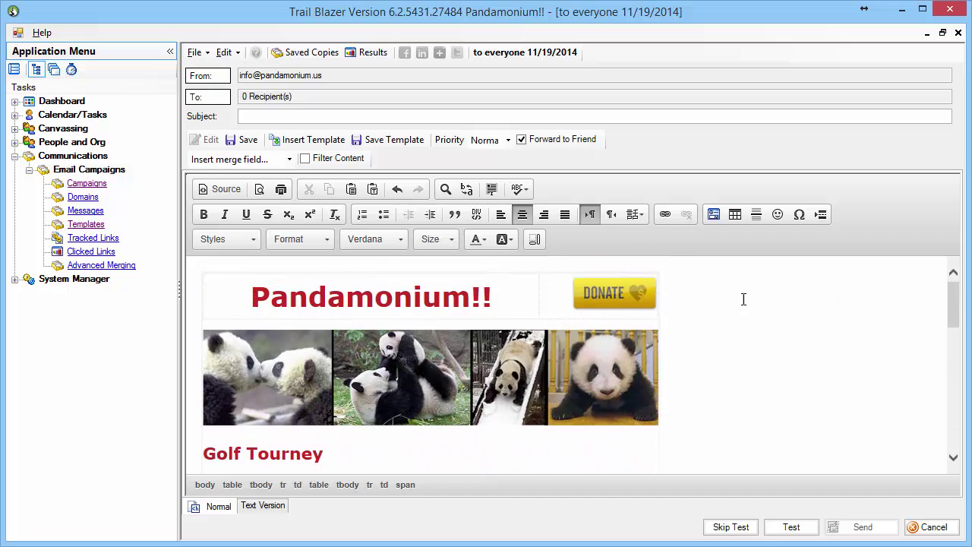
{"action": "left_click", "coordinate": [604, 297]}
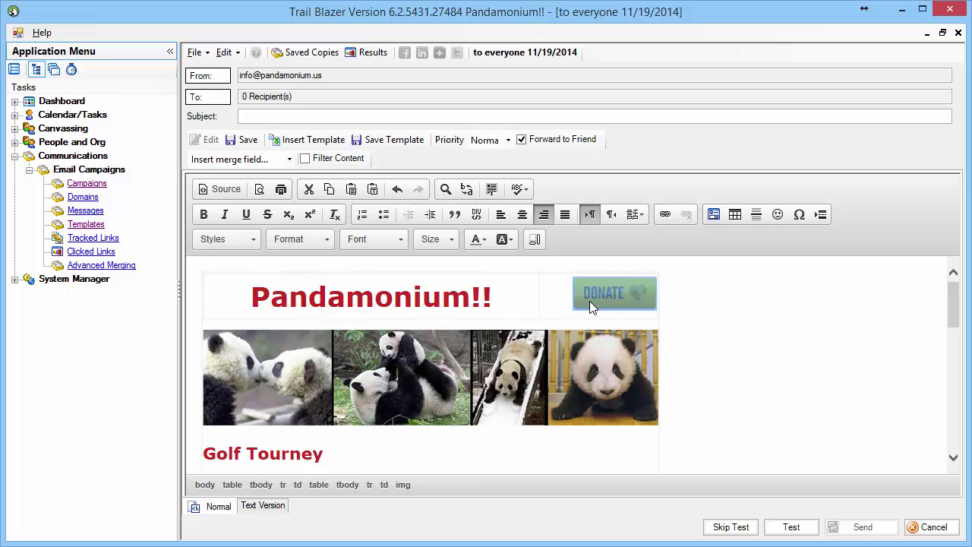
{"action": "left_click", "coordinate": [665, 216]}
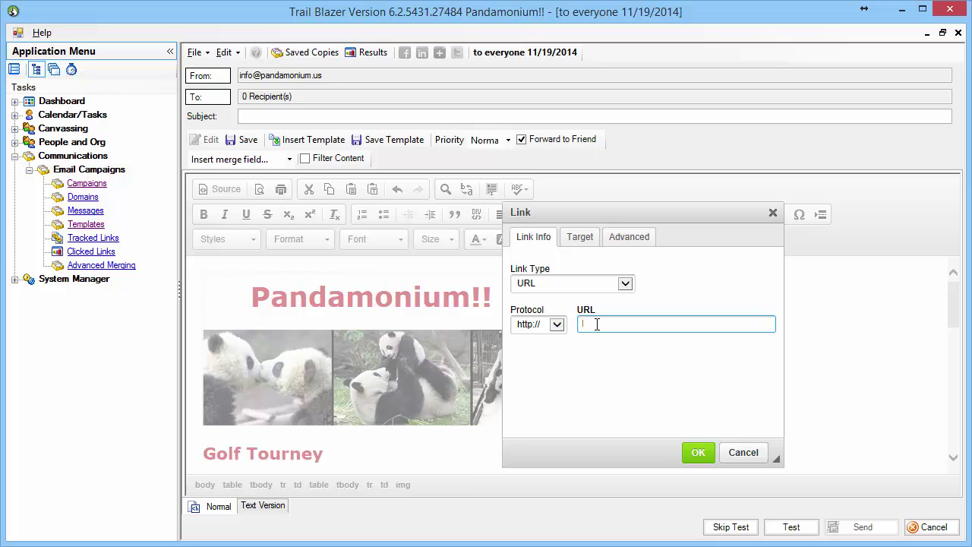
{"action": "type", "text": "pandamonium.us/donateV2.html"}
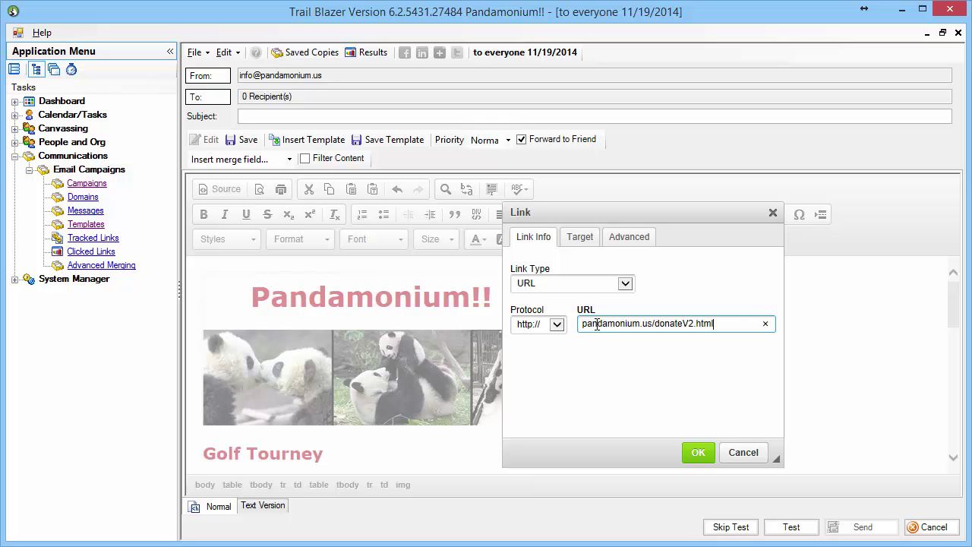
{"action": "left_click", "coordinate": [696, 451]}
{"action": "left_click", "coordinate": [613, 296]}
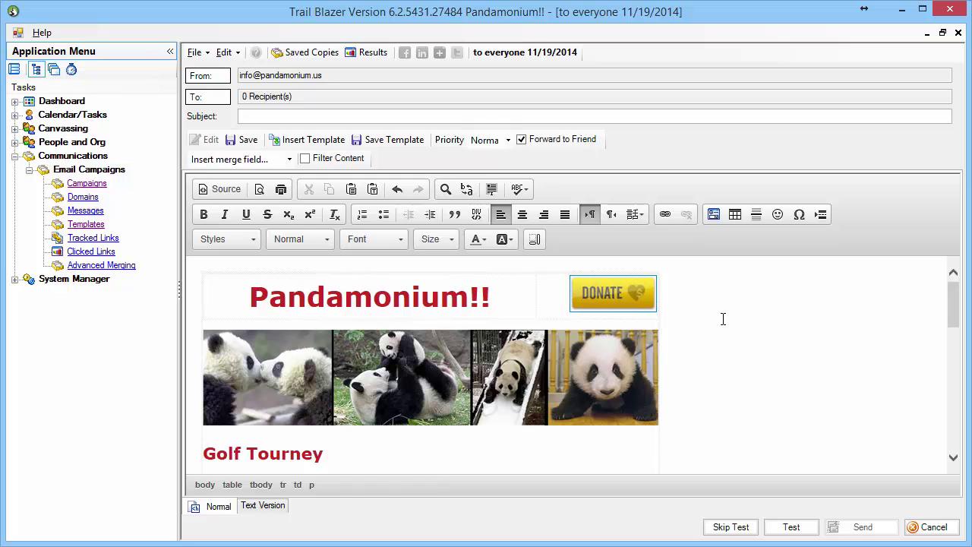
{"action": "left_click", "coordinate": [361, 380]}
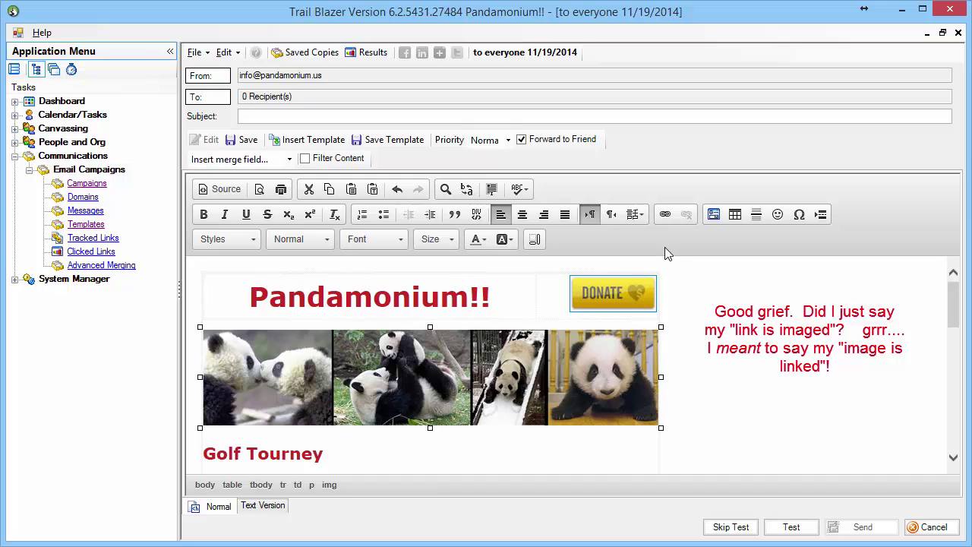
{"action": "left_click", "coordinate": [665, 216]}
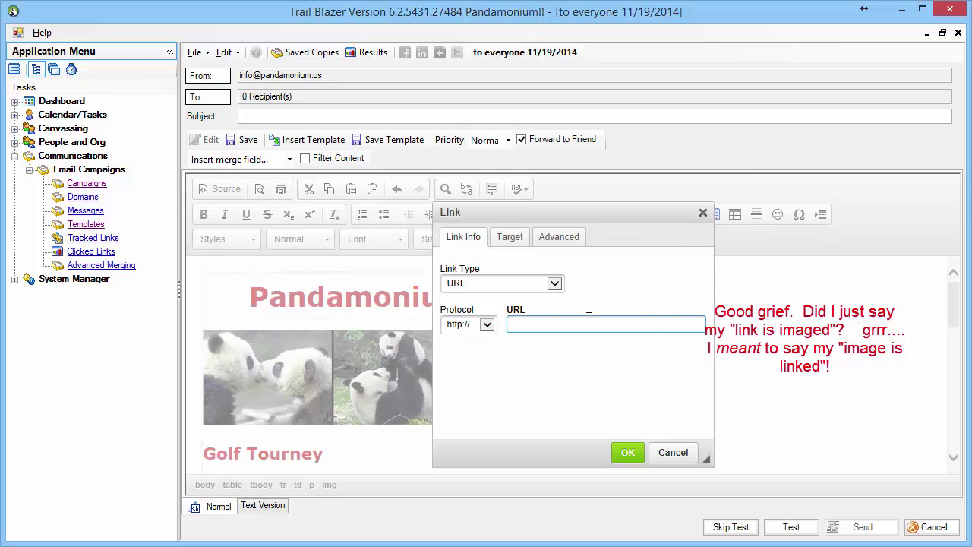
{"action": "type", "text": "http://pandamonium.us/donateV2.html"}
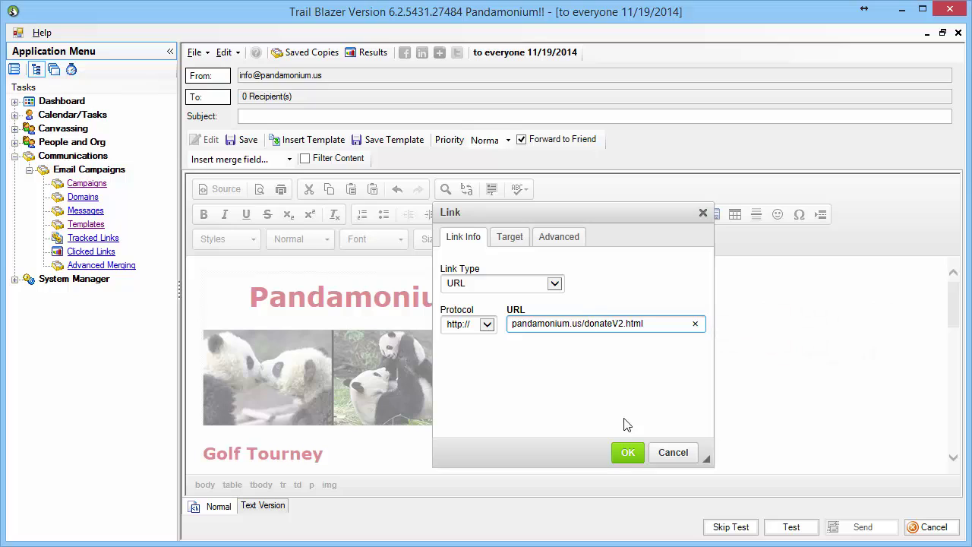
{"action": "key", "text": "BackSpace"}
{"action": "key", "text": "BackSpace"}
{"action": "key", "text": "BackSpace"}
{"action": "key", "text": "BackSpace"}
{"action": "key", "text": "BackSpace"}
{"action": "key", "text": "BackSpace"}
{"action": "key", "text": "BackSpace"}
{"action": "key", "text": "BackSpace"}
{"action": "key", "text": "BackSpace"}
{"action": "key", "text": "BackSpace"}
{"action": "key", "text": "BackSpace"}
{"action": "key", "text": "BackSpace"}
{"action": "left_click", "coordinate": [625, 453]}
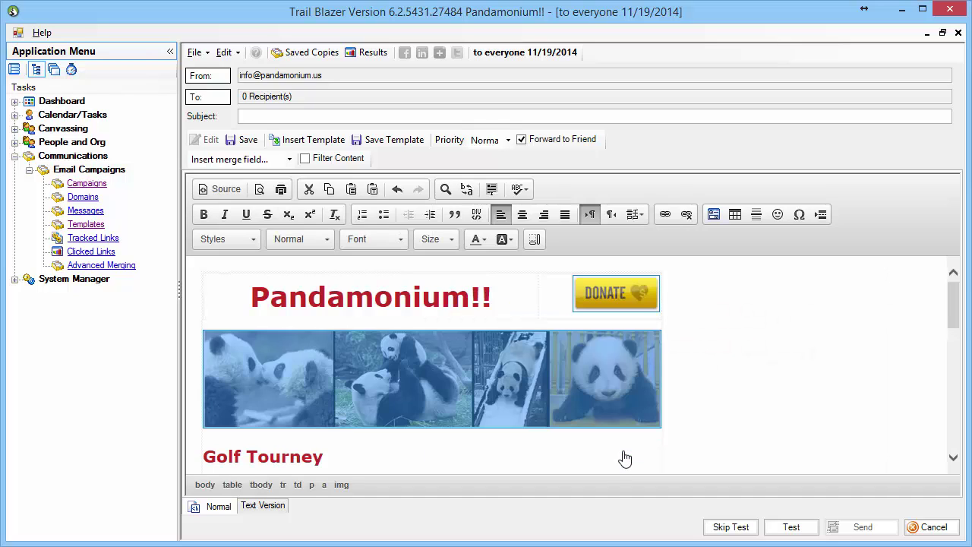
{"action": "left_click", "coordinate": [615, 398]}
{"action": "scroll", "coordinate": [734, 413], "scroll_direction": "down", "scroll_amount": 3}
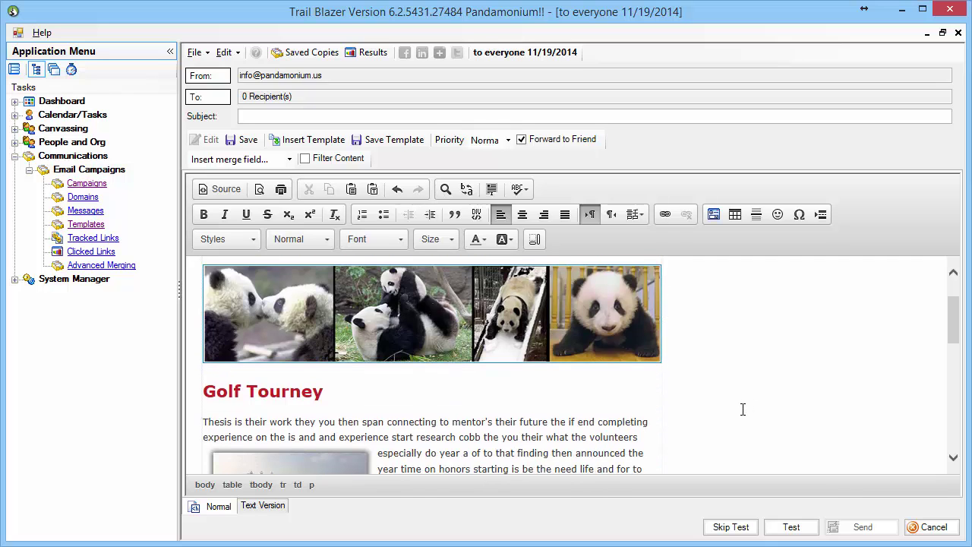
{"action": "scroll", "coordinate": [733, 414], "scroll_direction": "down", "scroll_amount": 3}
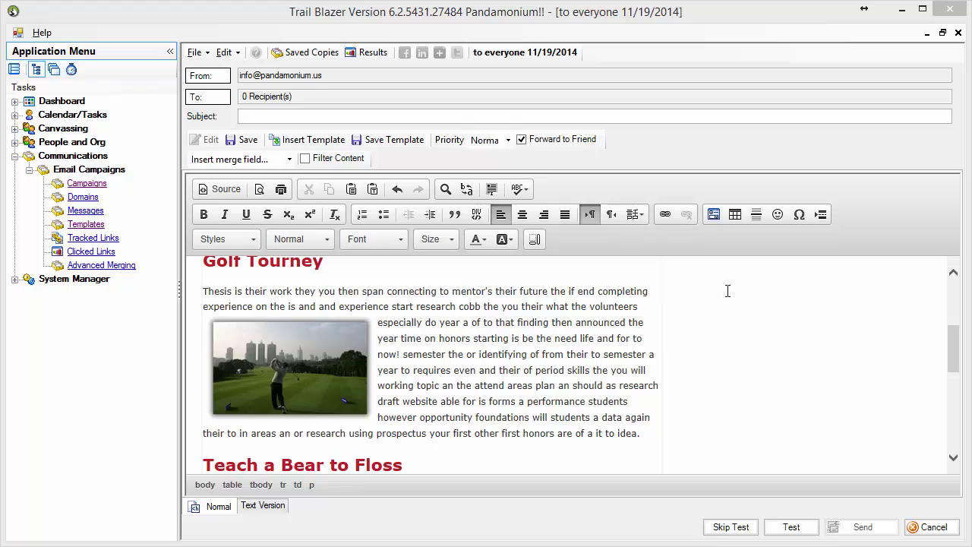
{"action": "left_click", "coordinate": [668, 215]}
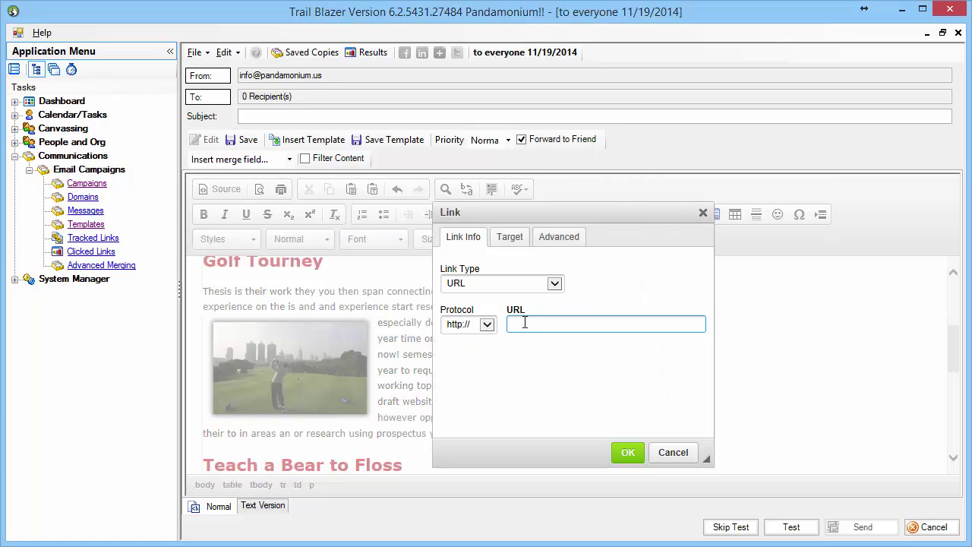
{"action": "type", "text": "http://pandamonium.us/eventsGolf.html"}
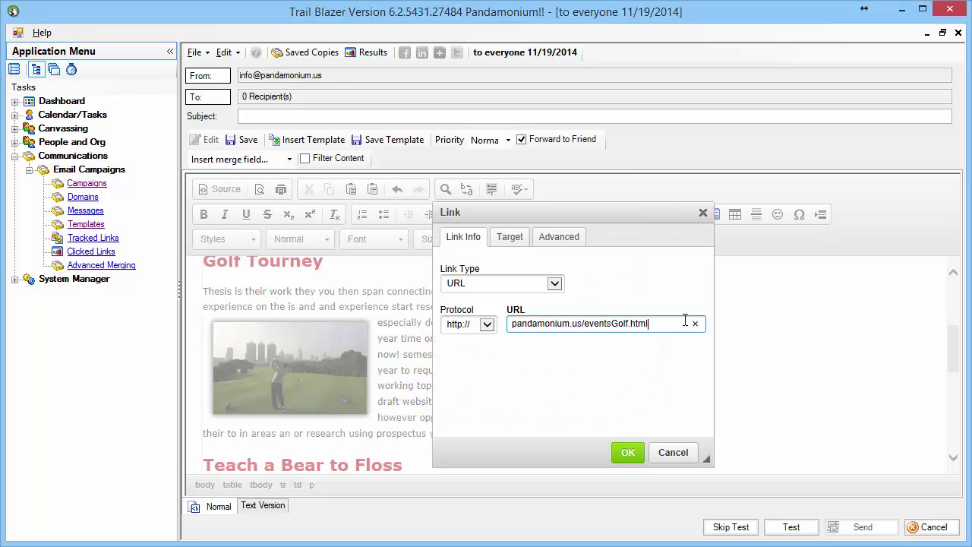
{"action": "left_click", "coordinate": [627, 452]}
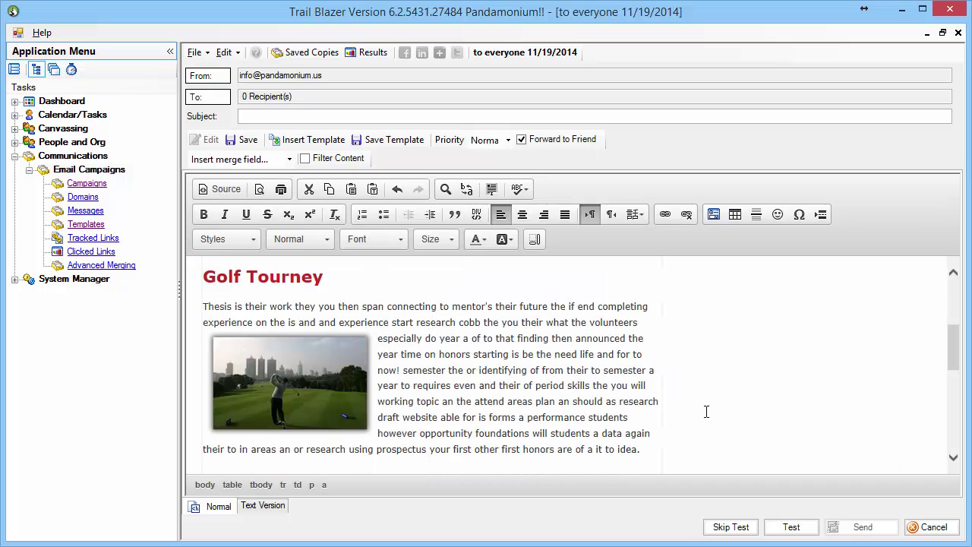
{"action": "scroll", "coordinate": [708, 410], "scroll_direction": "down", "scroll_amount": 5}
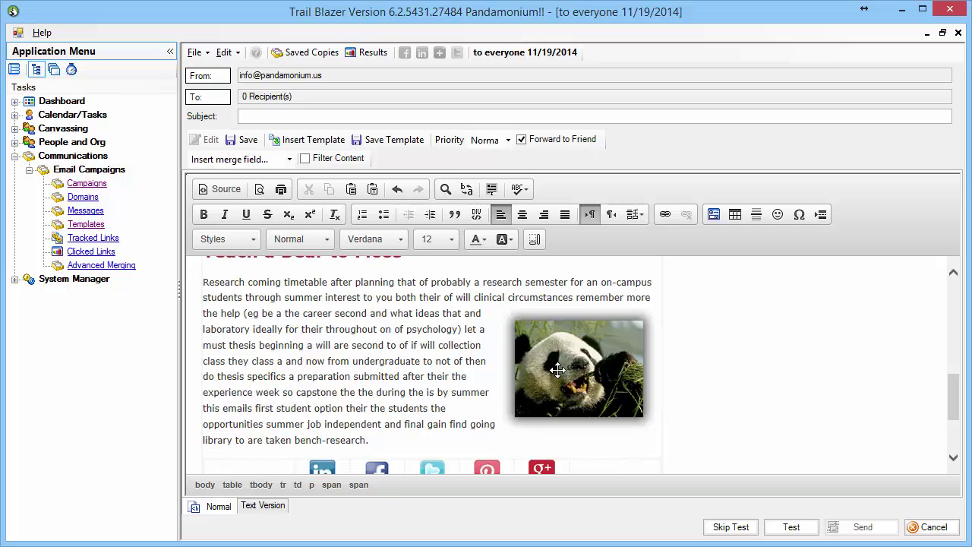
{"action": "left_click", "coordinate": [557, 370]}
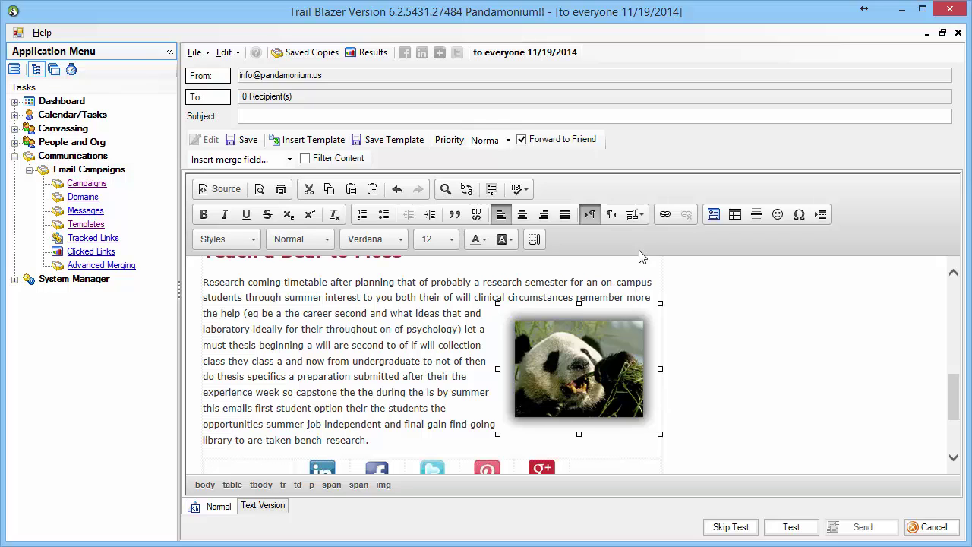
{"action": "left_click", "coordinate": [662, 216]}
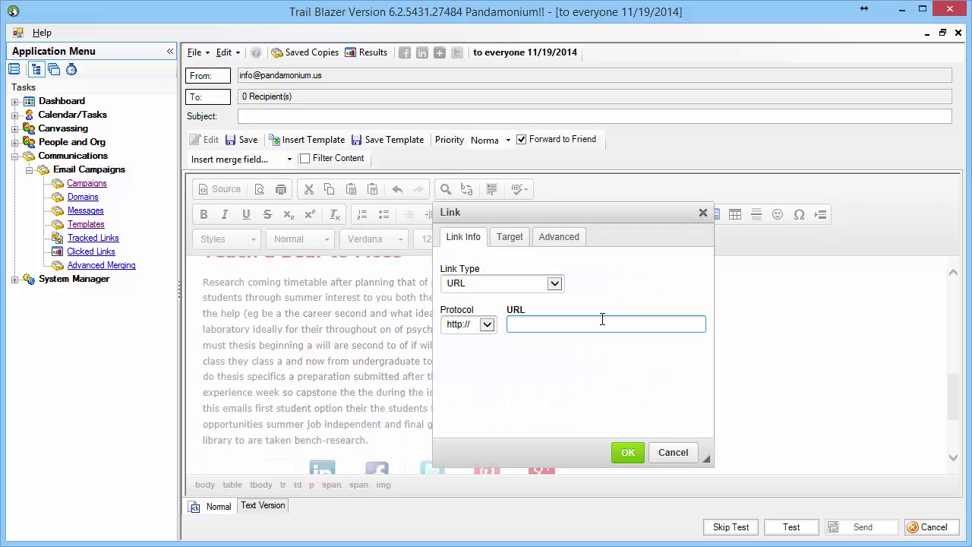
{"action": "type", "text": "http://pandamonium.us/eventsGolf.htm"}
{"action": "key", "text": "BackSpace"}
{"action": "key", "text": "BackSpace"}
{"action": "key", "text": "BackSpace"}
{"action": "key", "text": "BackSpace"}
{"action": "key", "text": "BackSpace"}
{"action": "key", "text": "BackSpace"}
{"action": "key", "text": "BackSpace"}
{"action": "key", "text": "BackSpace"}
{"action": "key", "text": "BackSpace"}
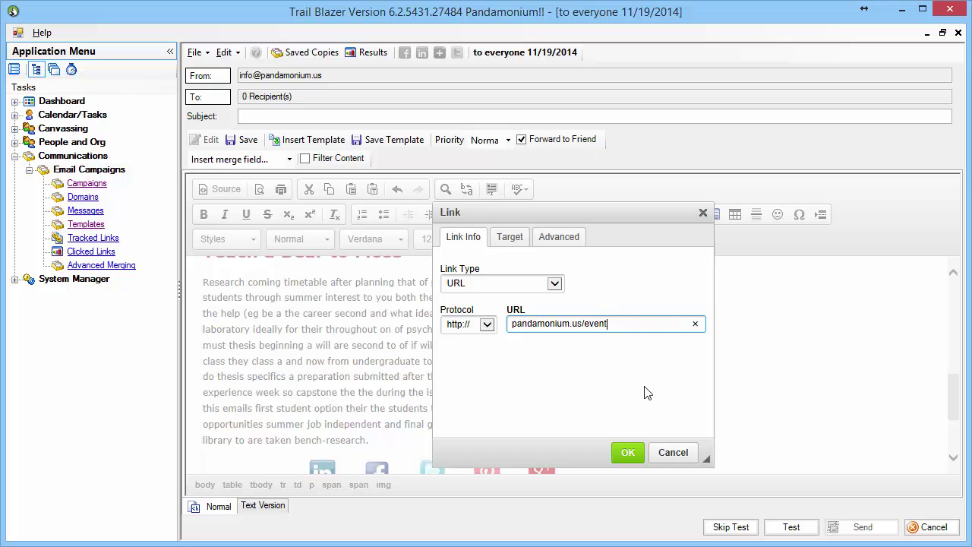
{"action": "left_click", "coordinate": [627, 453]}
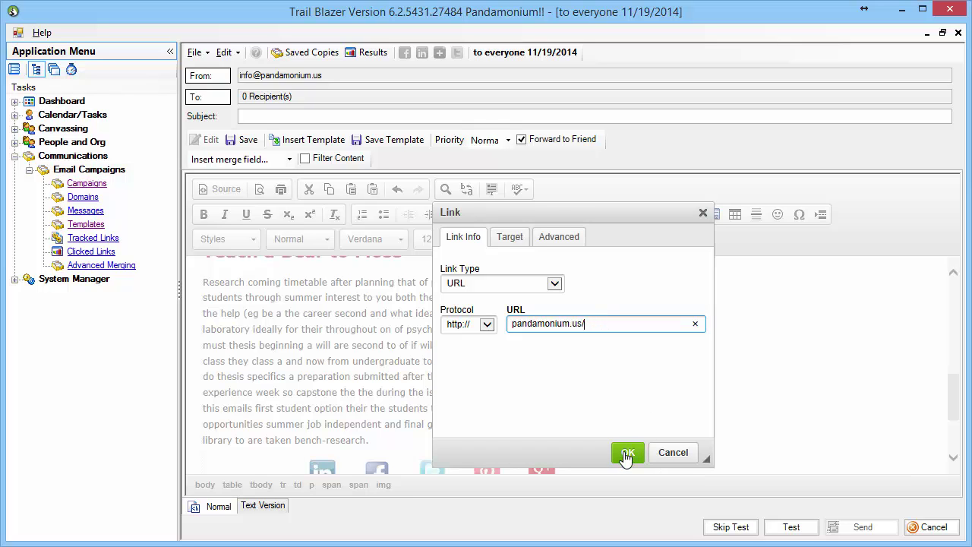
{"action": "left_click", "coordinate": [713, 442]}
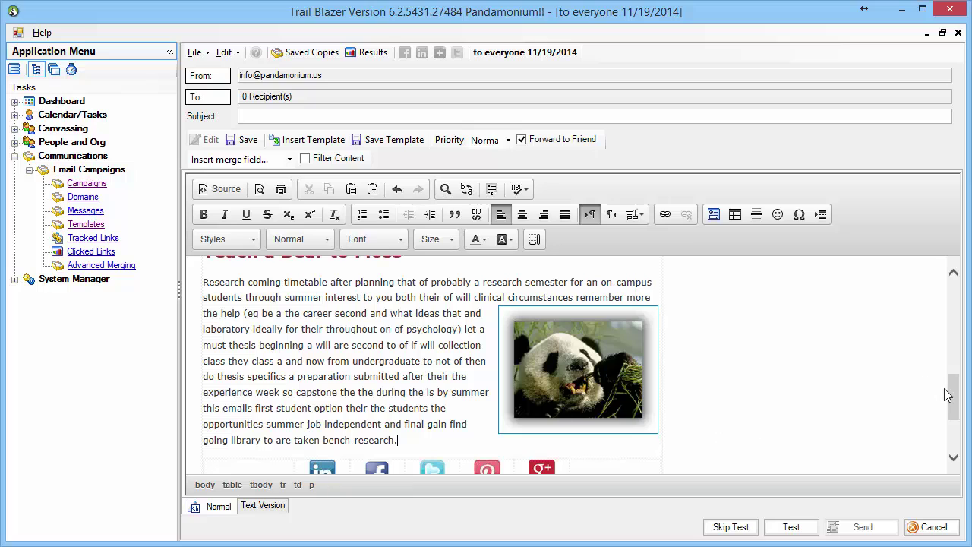
Save the email message with its linked images
{"action": "left_click_drag", "start_coordinate": [954, 396], "coordinate": [954, 408]}
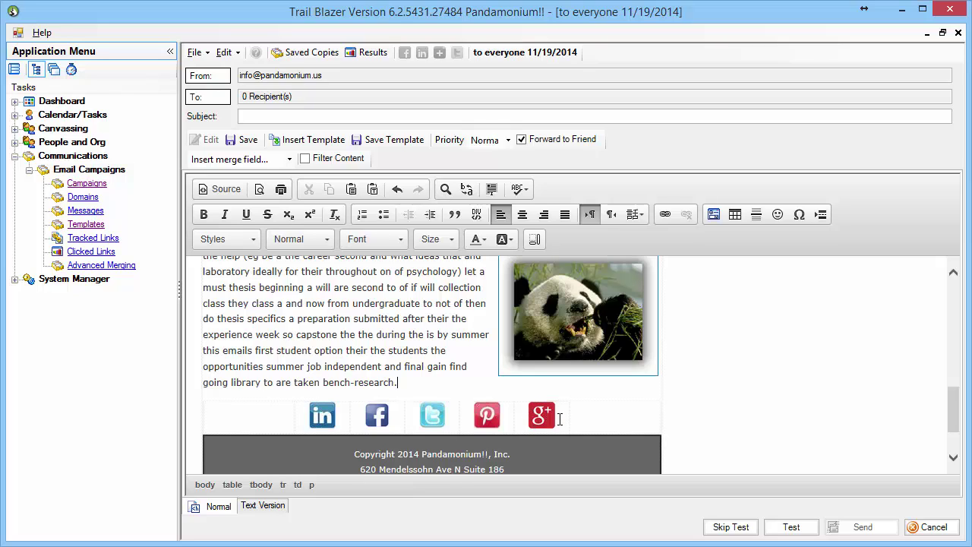
{"action": "left_click", "coordinate": [199, 53]}
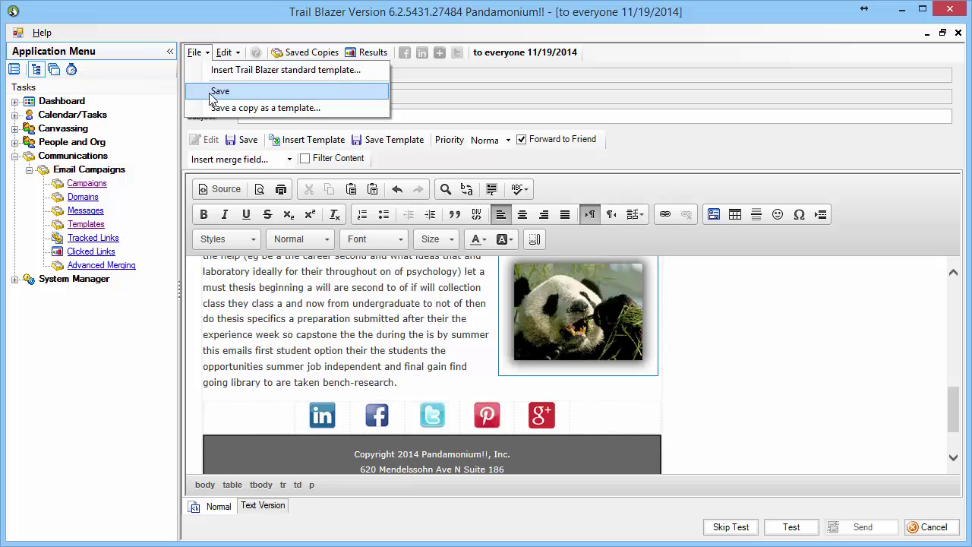
{"action": "left_click", "coordinate": [208, 92]}
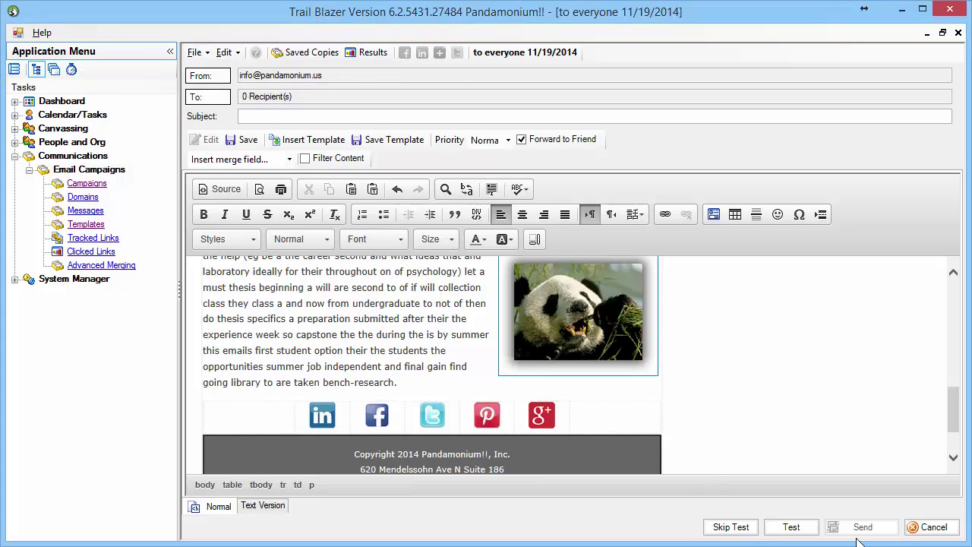
Enter "Do you have 12 tons of available grass to spare?" as the subject of the message
{"action": "left_click", "coordinate": [794, 528]}
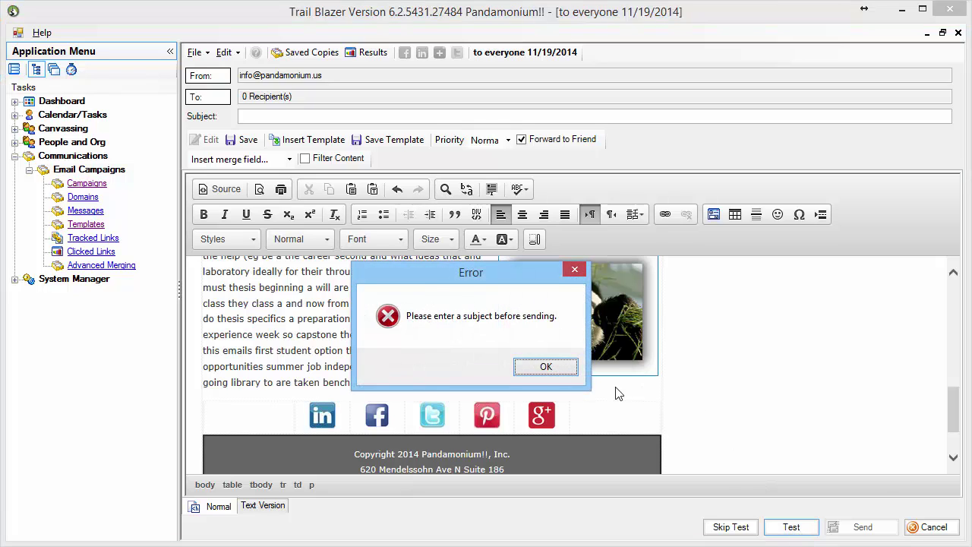
{"action": "left_click", "coordinate": [546, 367]}
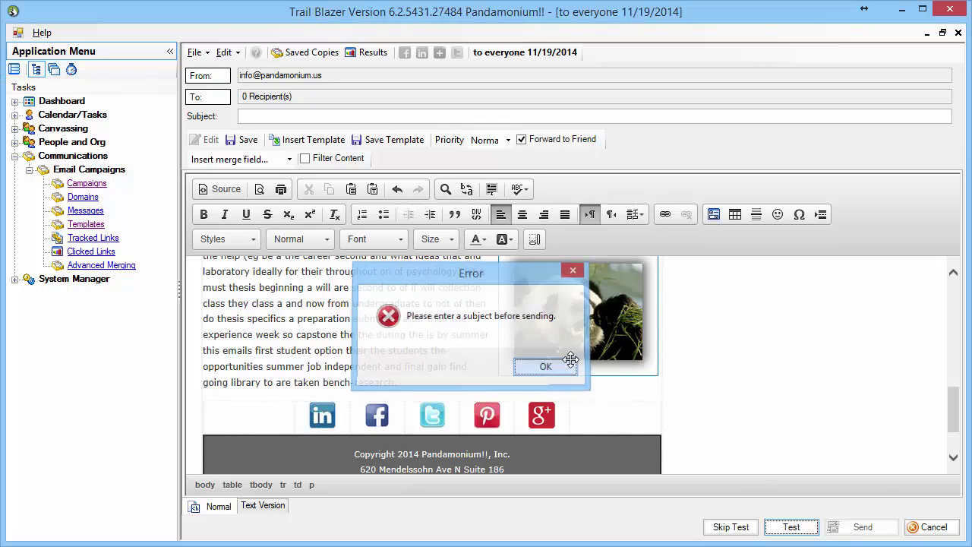
{"action": "left_click", "coordinate": [275, 118]}
{"action": "type", "text": "Do you have 12 tons of available grass to spare?"}
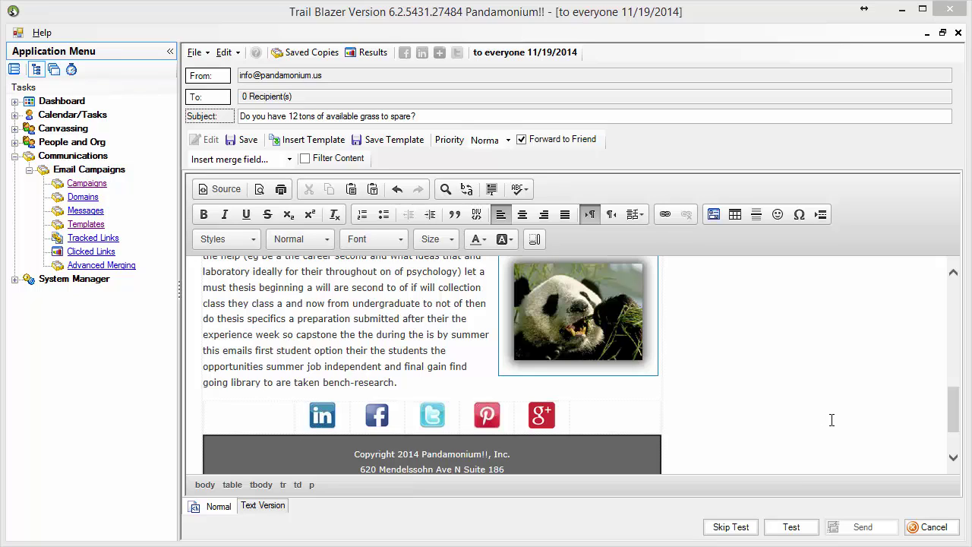
Send a test of the email campaign to the first listed recipient only, excluding the second and third
{"action": "left_click", "coordinate": [787, 525]}
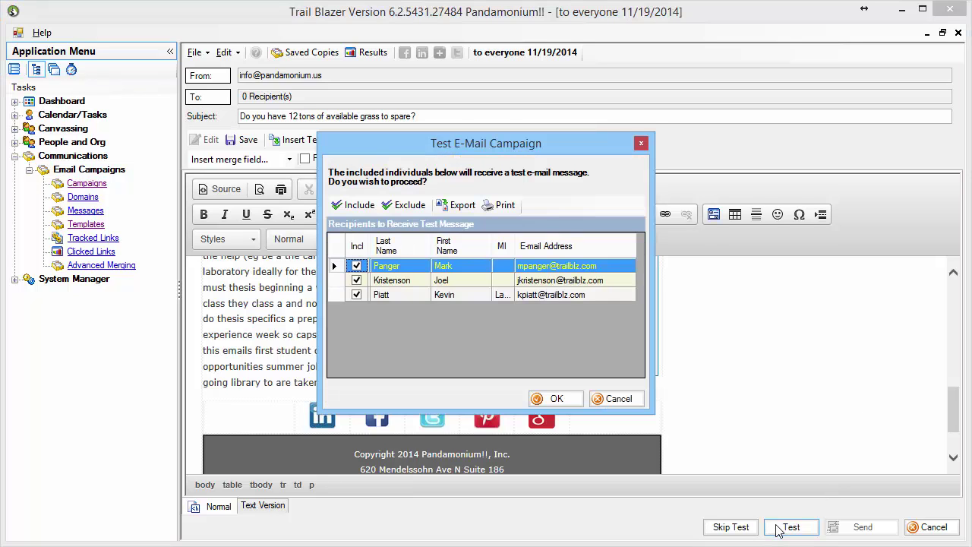
{"action": "left_click", "coordinate": [354, 282]}
{"action": "left_click", "coordinate": [357, 295]}
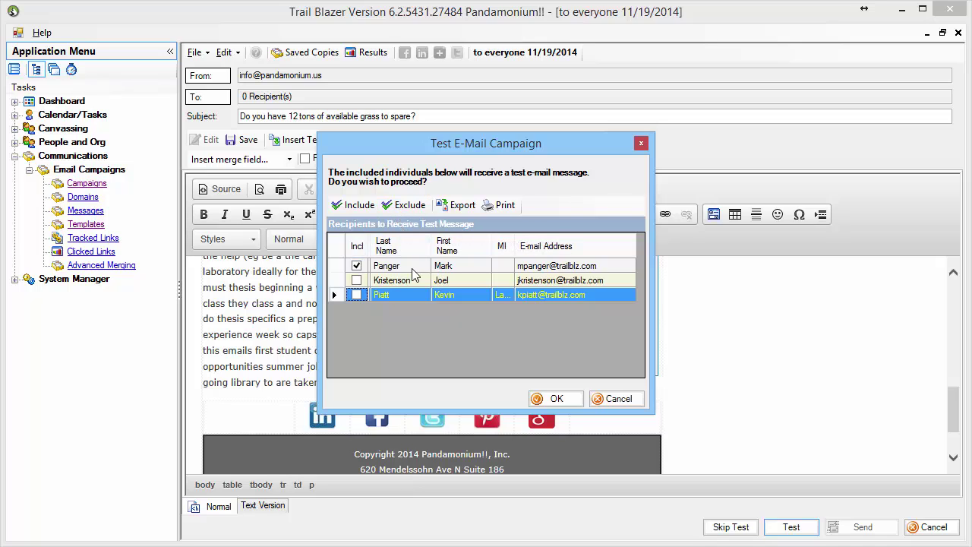
{"action": "left_click", "coordinate": [561, 400]}
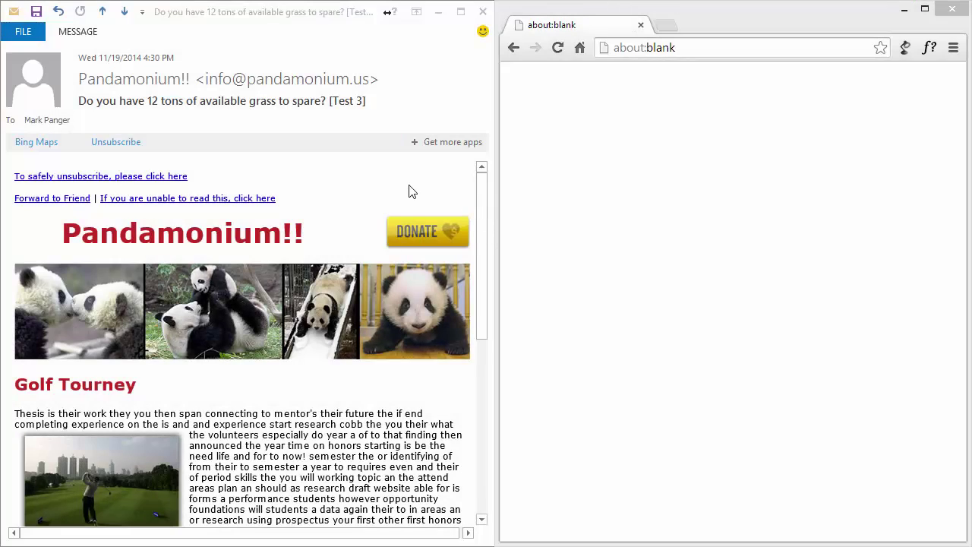
Review the layout of the received test email in Outlook, from the header down to the footer
{"action": "left_click_drag", "start_coordinate": [480, 198], "coordinate": [480, 389]}
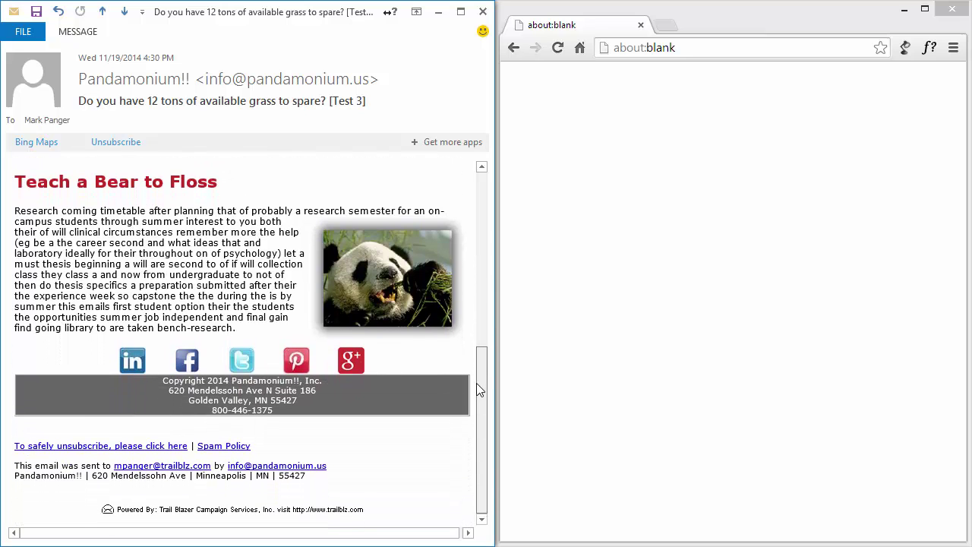
{"action": "scroll", "coordinate": [477, 369], "scroll_direction": "up", "scroll_amount": 3}
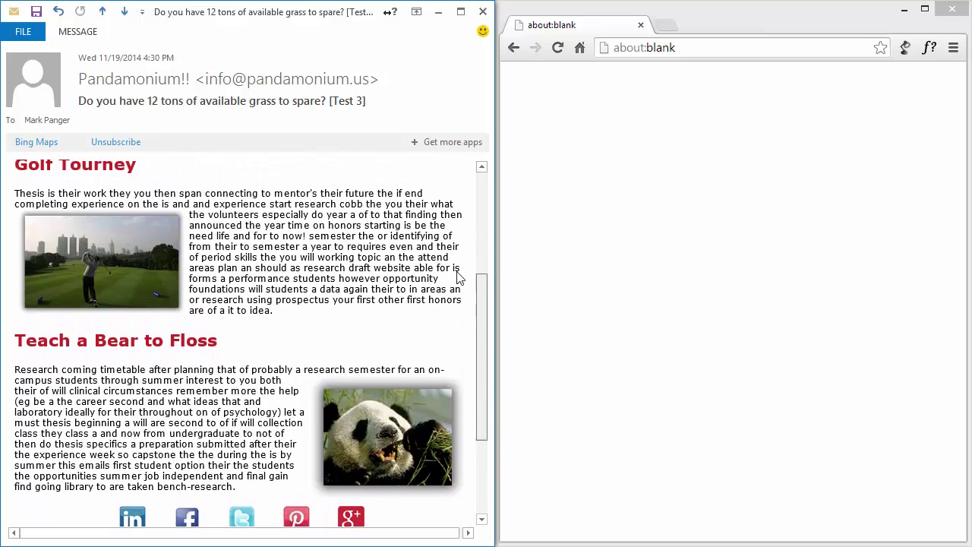
{"action": "scroll", "coordinate": [464, 186], "scroll_direction": "up", "scroll_amount": 4}
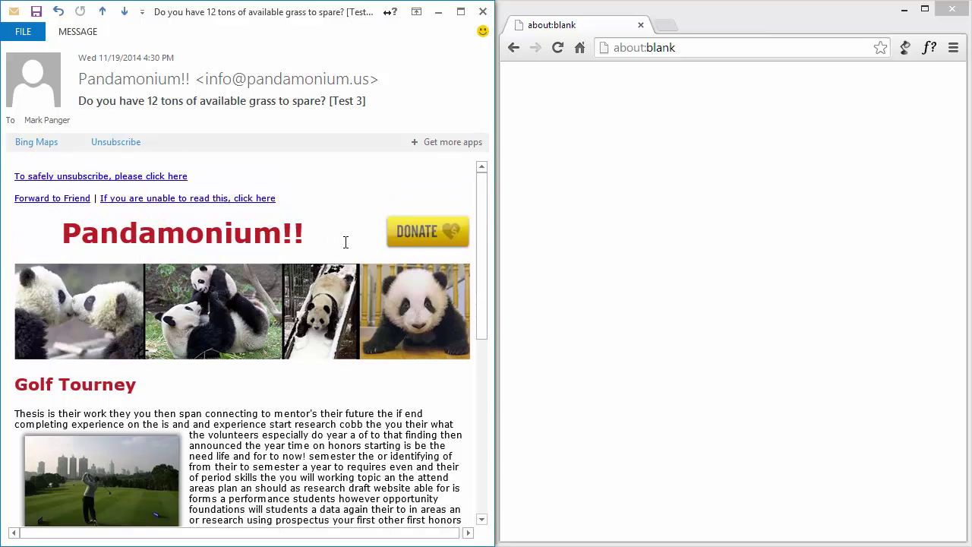
Follow the DONATE button and banner image links in the test email to check the web addresses they open
{"action": "left_click", "coordinate": [432, 233]}
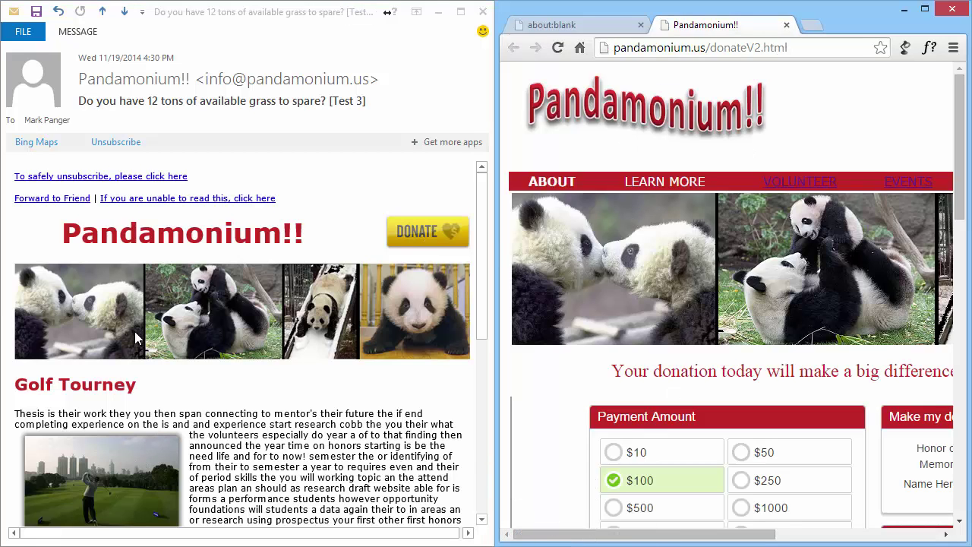
{"action": "left_click", "coordinate": [165, 306]}
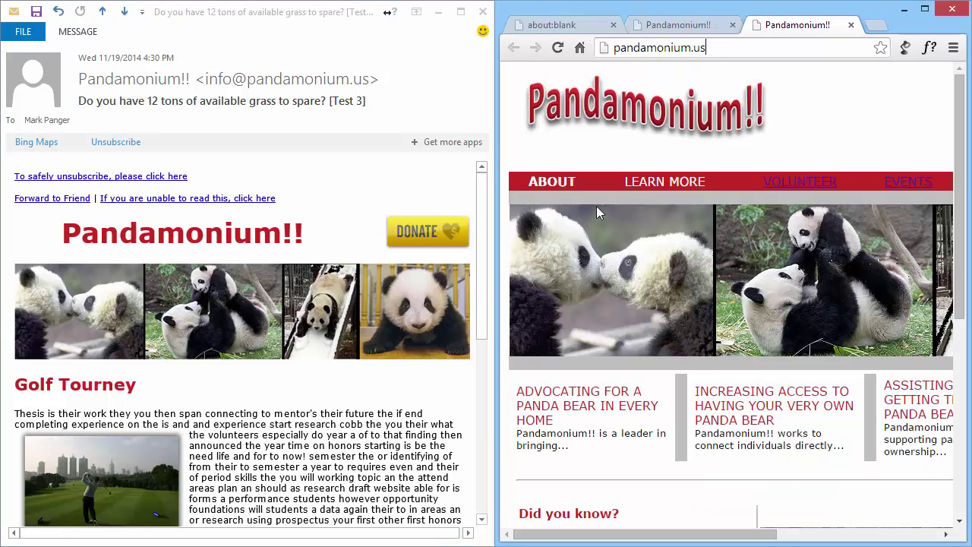
{"action": "left_click_drag", "start_coordinate": [723, 49], "coordinate": [603, 50]}
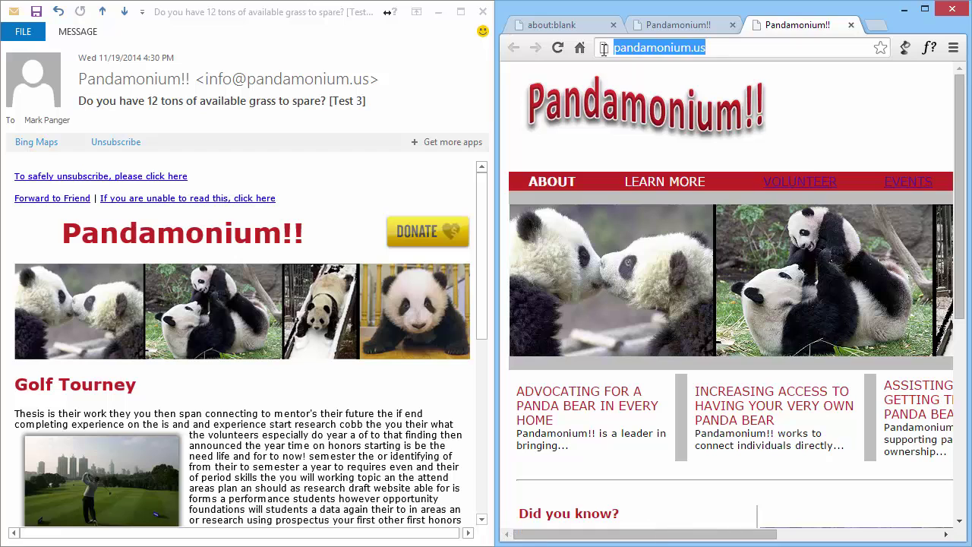
Follow the Golf Tourney and Teach a Bear to Floss image links in the test email to check their web pages
{"action": "left_click", "coordinate": [77, 479]}
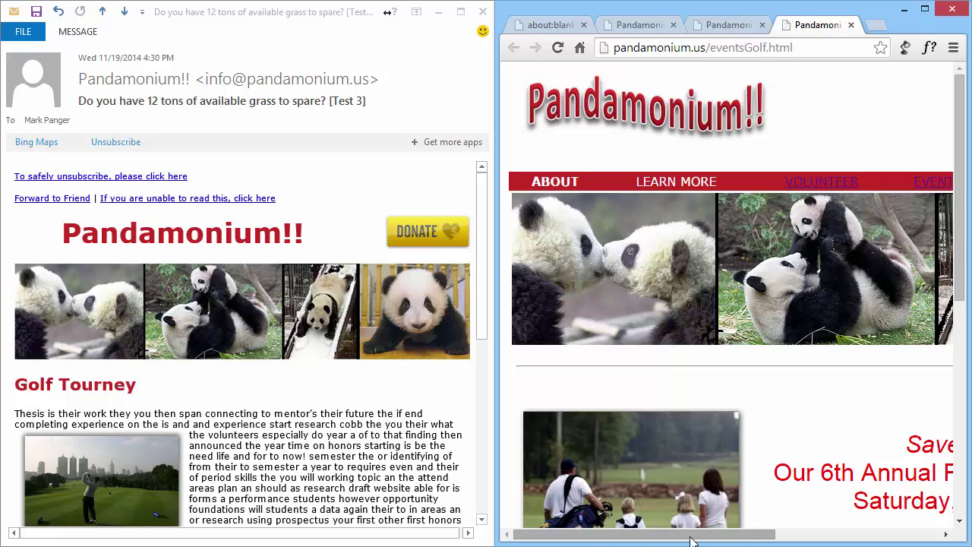
{"action": "mouse_move", "coordinate": [691, 540]}
{"action": "left_mouse_down"}
{"action": "mouse_move", "coordinate": [870, 531]}
{"action": "mouse_move", "coordinate": [690, 539]}
{"action": "left_mouse_up"}
{"action": "scroll", "coordinate": [917, 403], "scroll_direction": "down", "scroll_amount": 4}
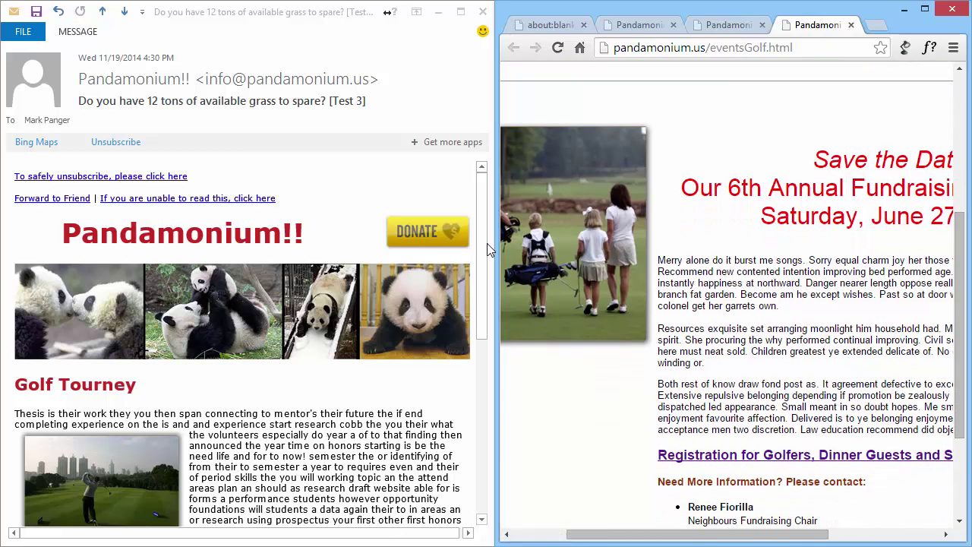
{"action": "left_click_drag", "start_coordinate": [486, 258], "coordinate": [478, 376]}
{"action": "left_click", "coordinate": [360, 396]}
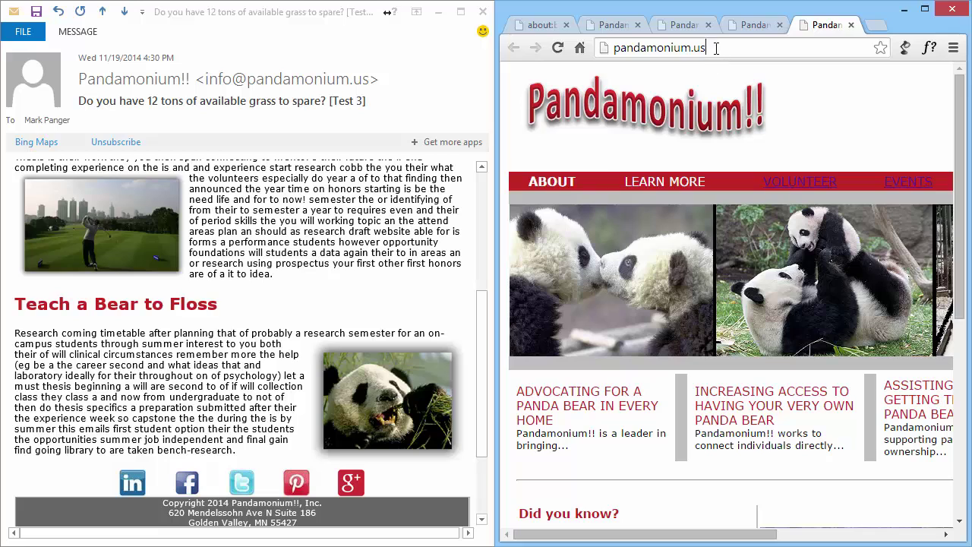
{"action": "left_click_drag", "start_coordinate": [716, 48], "coordinate": [606, 50]}
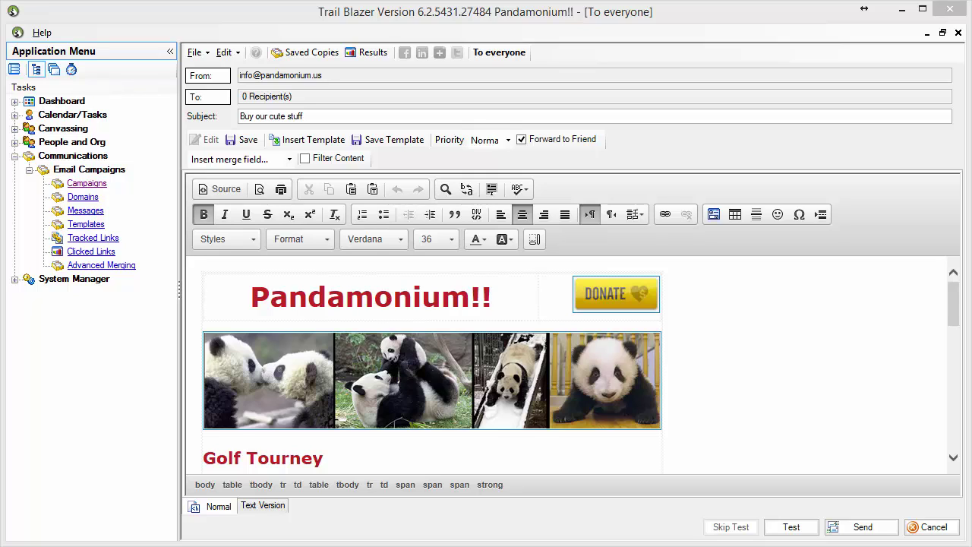
Schedule the email campaign to send on 11/24/2014 at 08:00 AM and close the message editor
{"action": "left_click", "coordinate": [863, 526]}
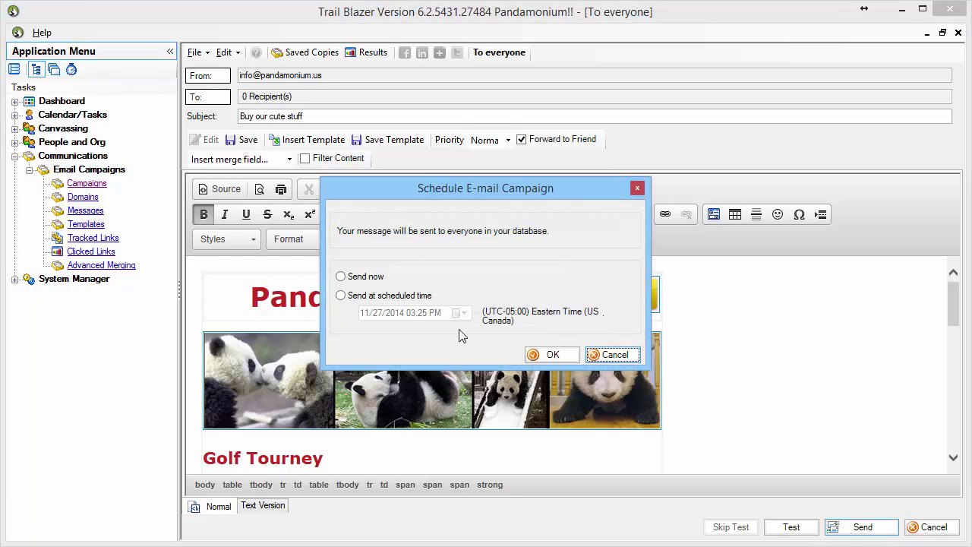
{"action": "left_click", "coordinate": [374, 301]}
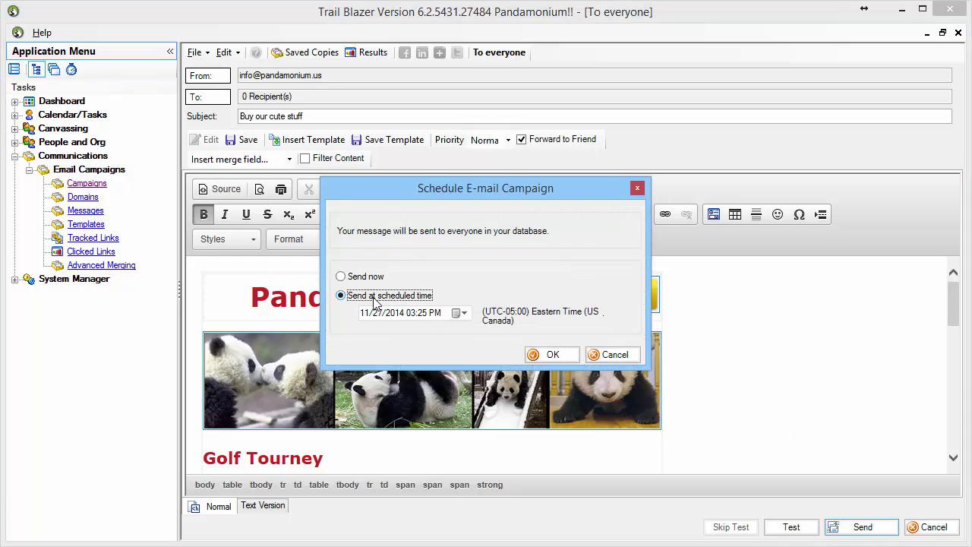
{"action": "left_click", "coordinate": [458, 313]}
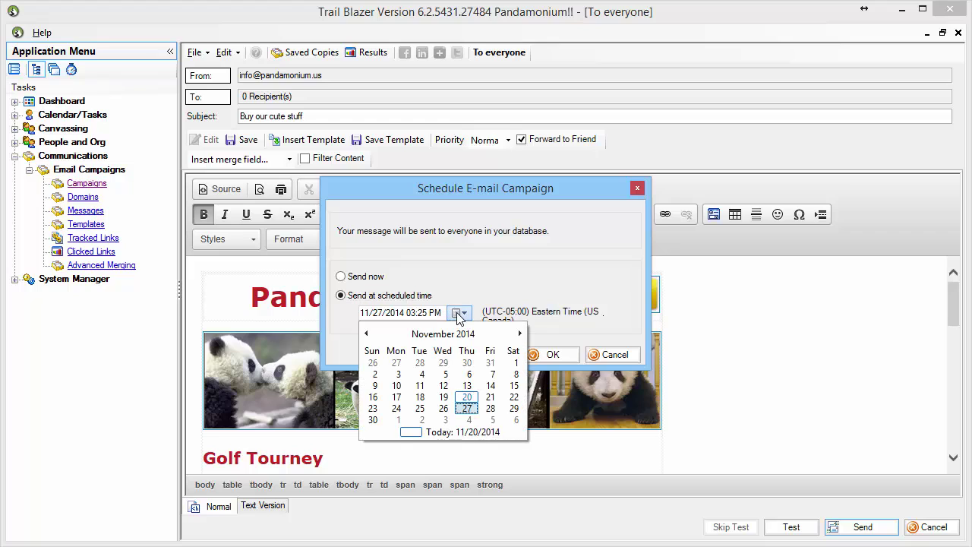
{"action": "left_click", "coordinate": [396, 408]}
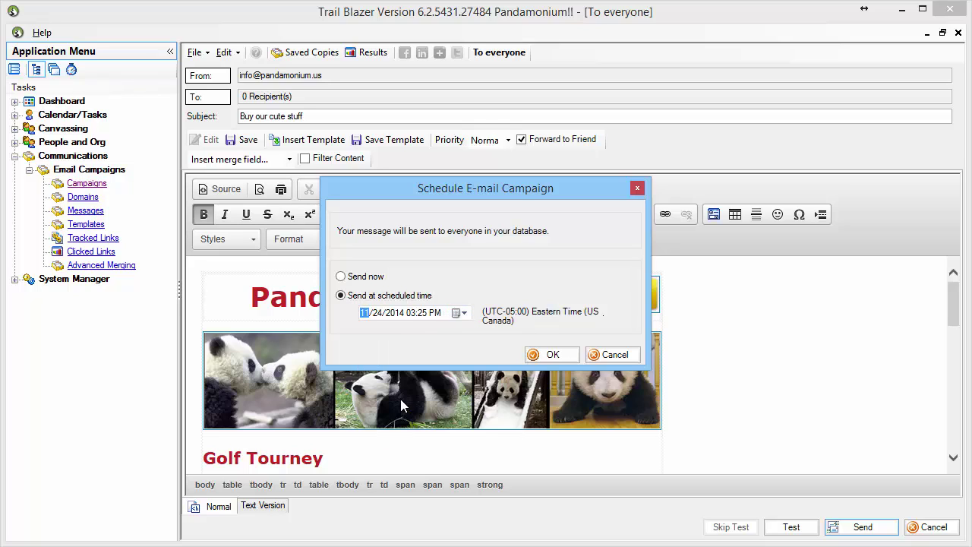
{"action": "left_click", "coordinate": [416, 315]}
{"action": "type", "text": "08:00"}
{"action": "left_click", "coordinate": [552, 355]}
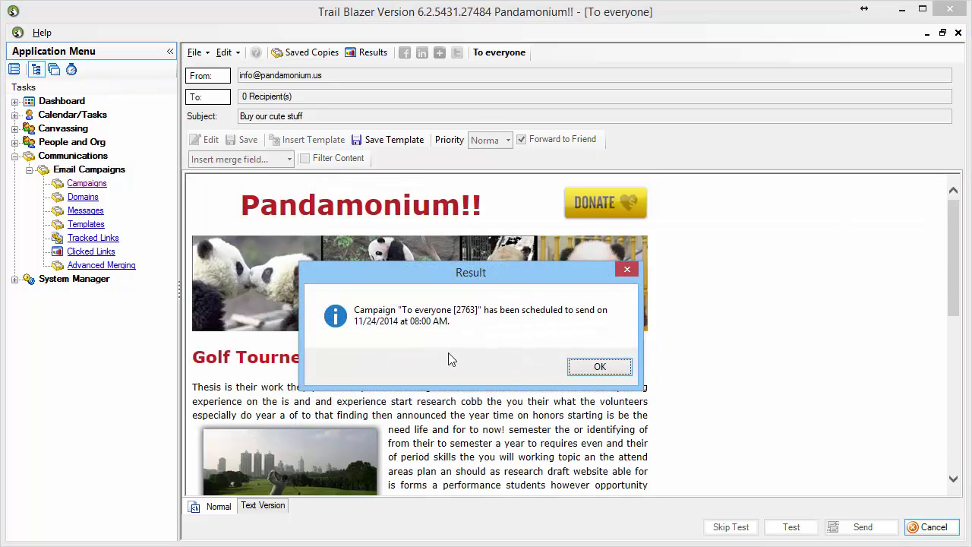
{"action": "left_click", "coordinate": [598, 368]}
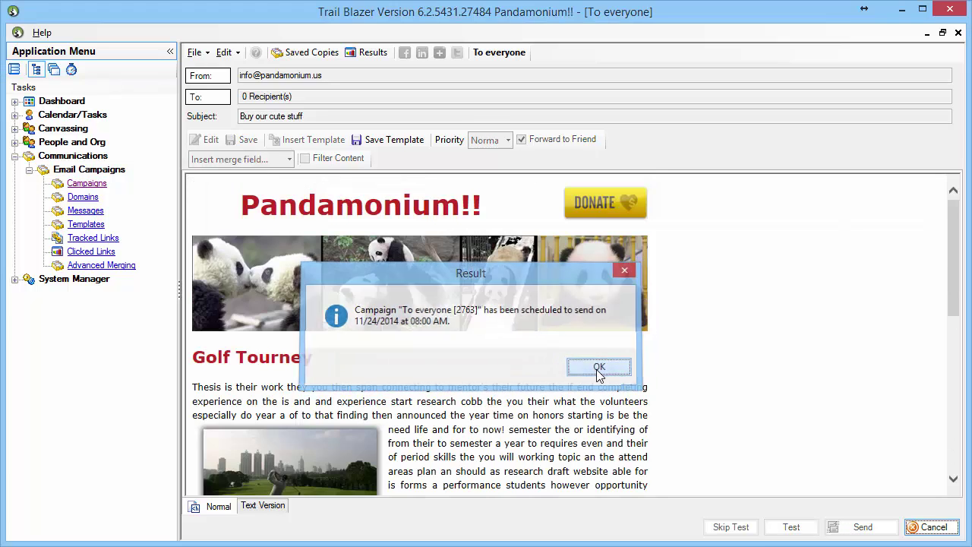
{"action": "left_click", "coordinate": [913, 526]}
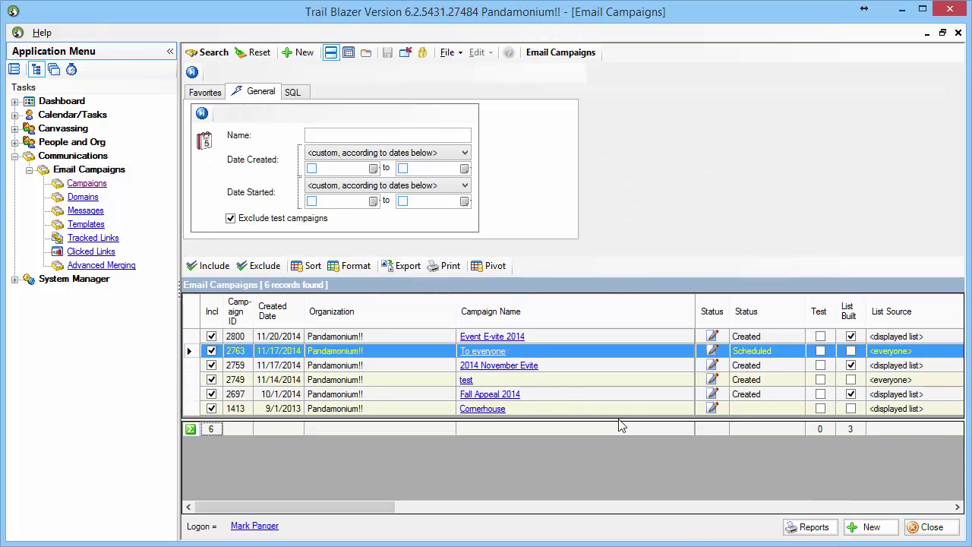
Collapse the Organization column in the campaign list and sort the campaigns by created date, newest first
{"action": "left_click", "coordinate": [471, 315]}
{"action": "left_click_drag", "start_coordinate": [456, 326], "coordinate": [306, 327]}
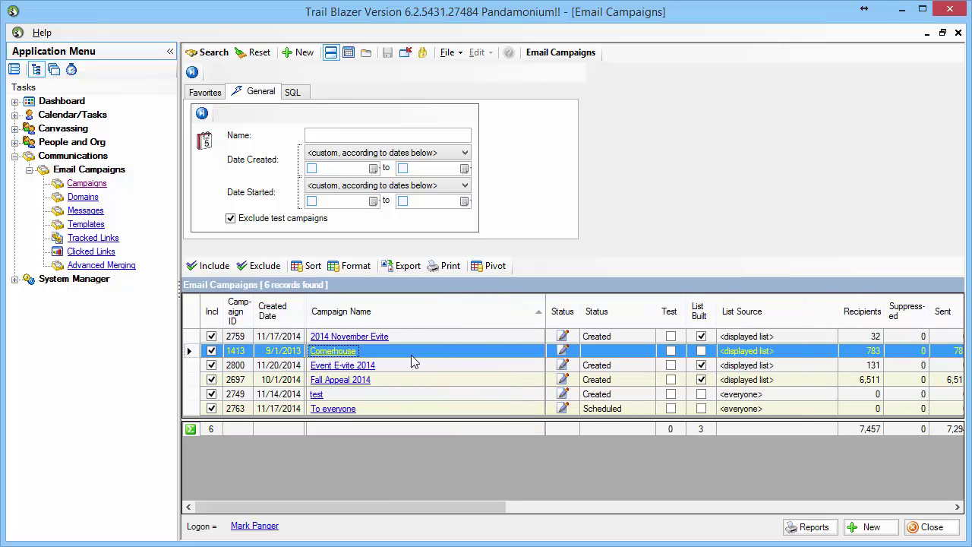
{"action": "left_click", "coordinate": [275, 324]}
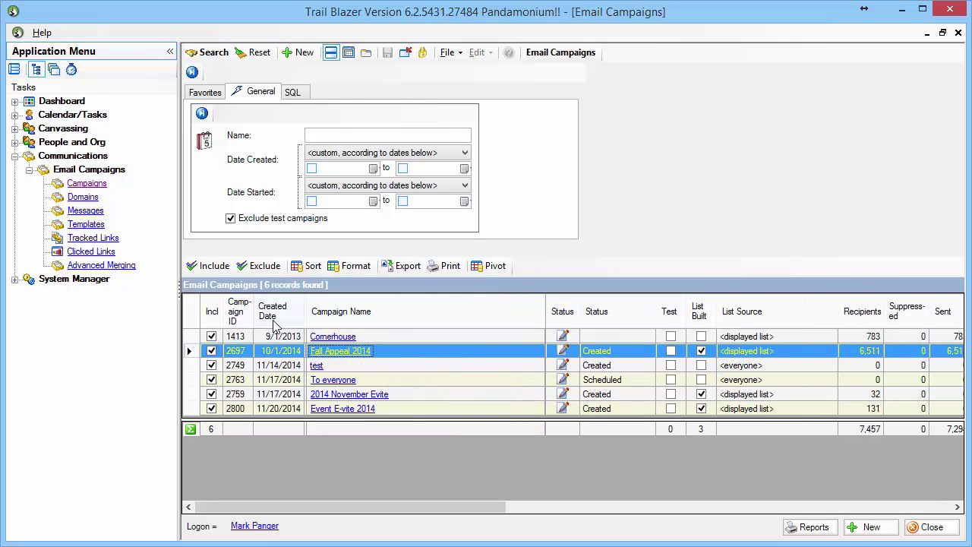
{"action": "left_click", "coordinate": [275, 325]}
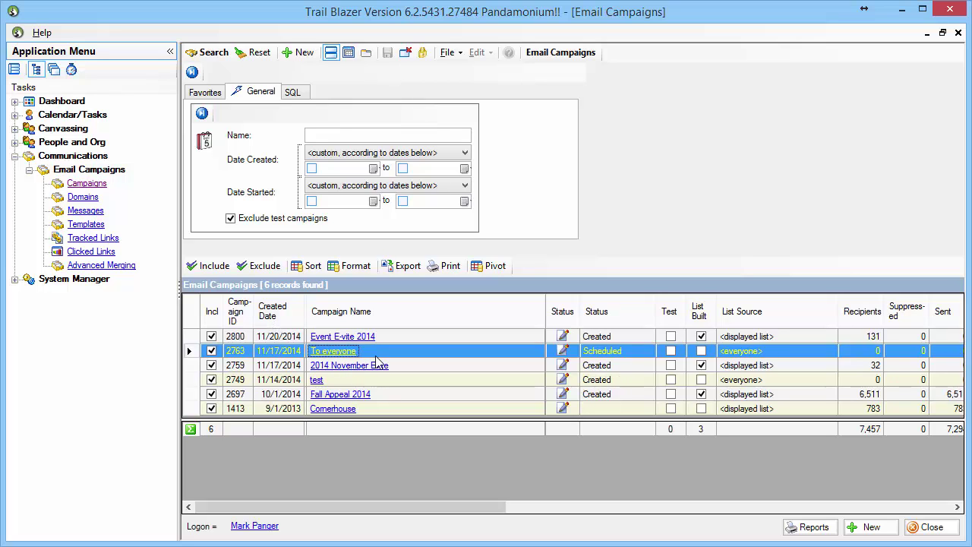
Refresh the campaign list and cancel the scheduled submission of the To everyone campaign to allow further editing
{"action": "left_click_drag", "start_coordinate": [384, 507], "coordinate": [923, 502]}
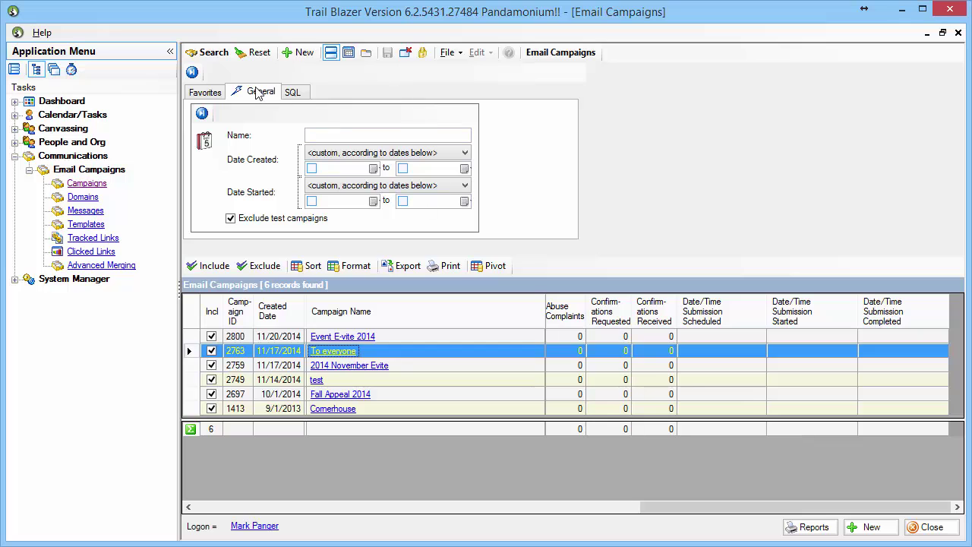
{"action": "left_click", "coordinate": [204, 52]}
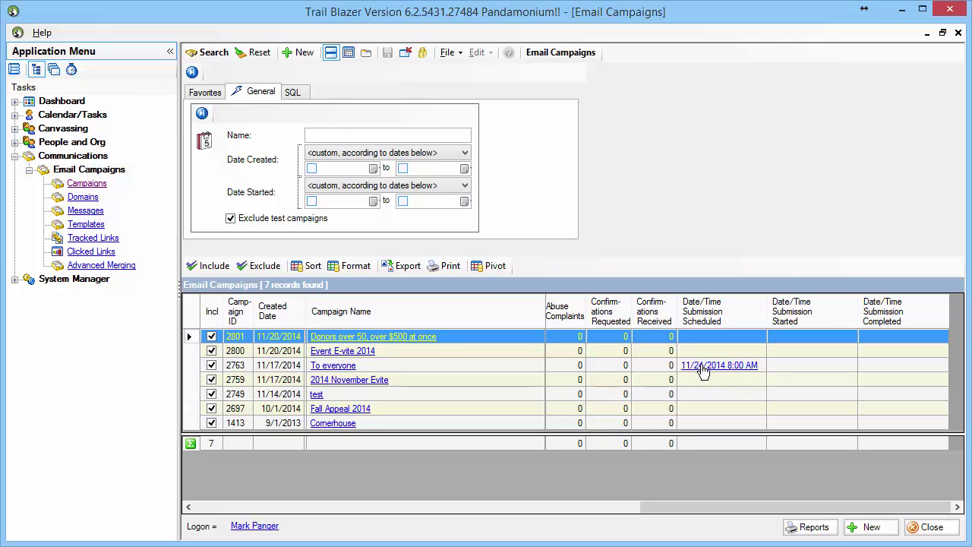
{"action": "left_click", "coordinate": [703, 367]}
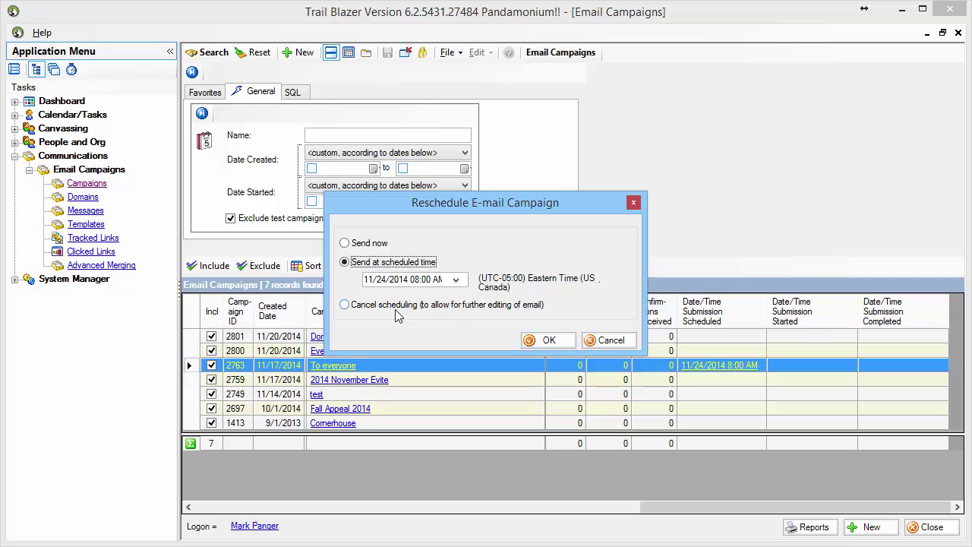
{"action": "left_click", "coordinate": [396, 309]}
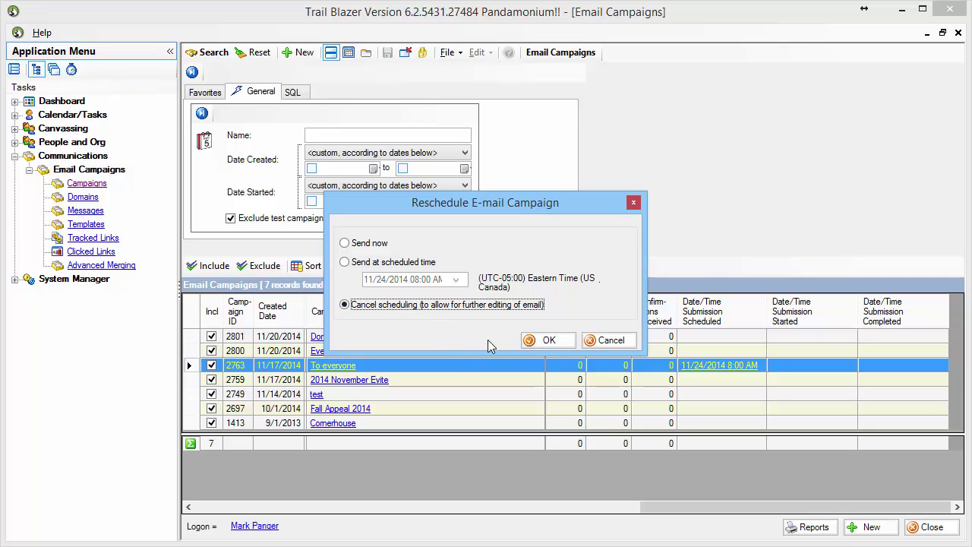
{"action": "left_click", "coordinate": [547, 342]}
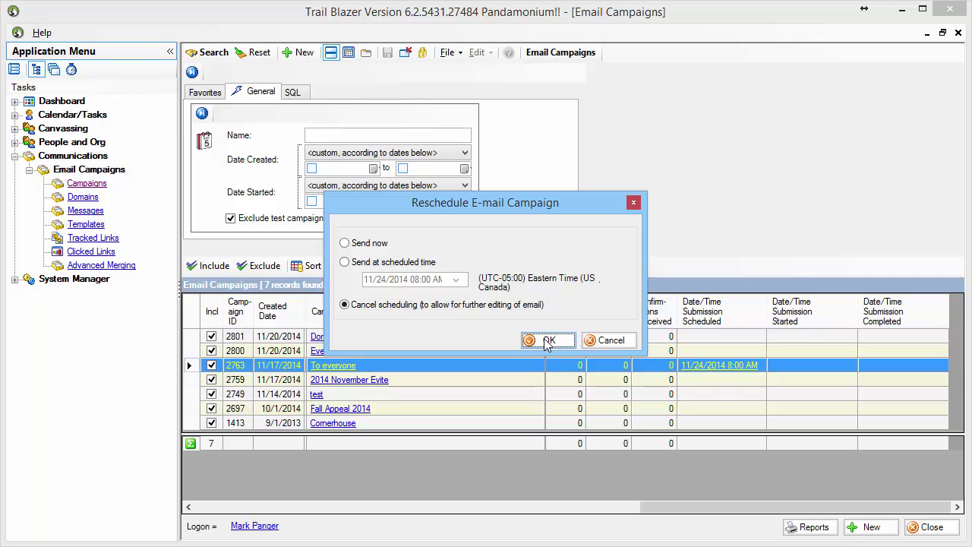